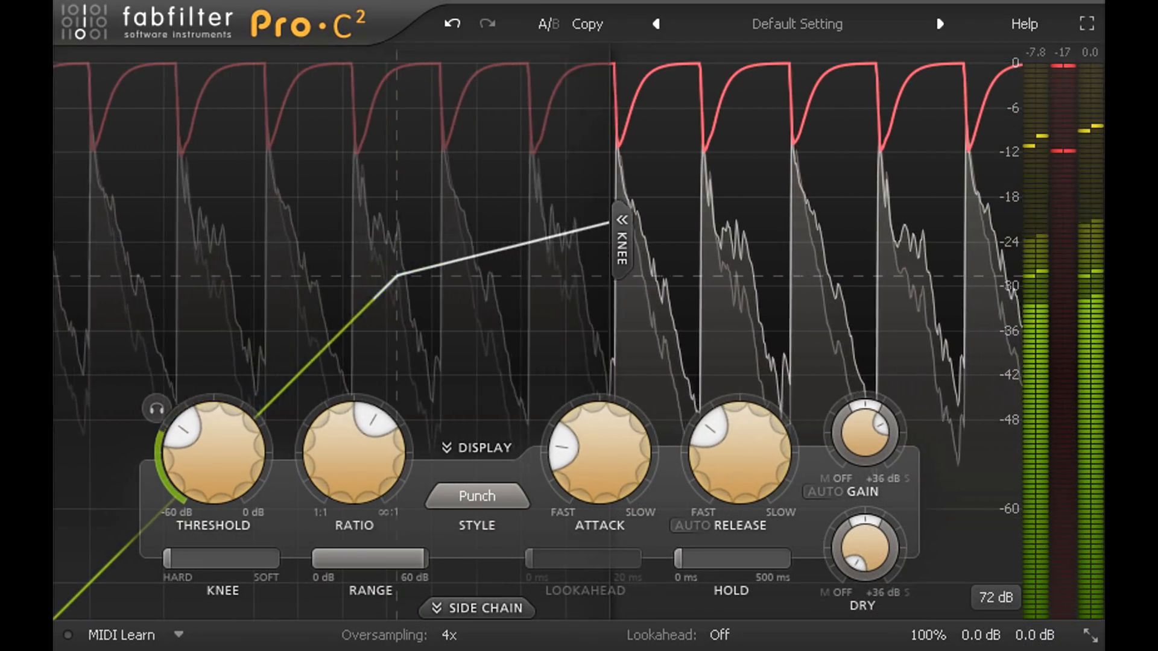
Sweep the compression ratio higher and lower, and set it to exactly 4:1
mouse_move(346, 462)
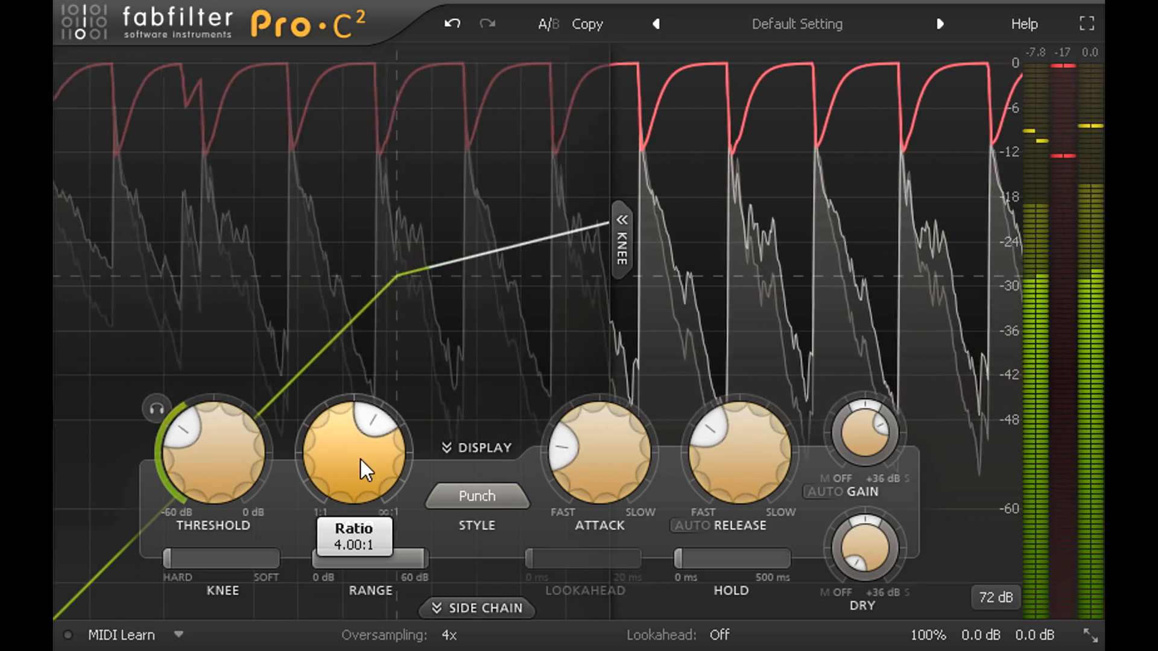
left_click_drag(361, 464, 371, 342)
left_click_drag(369, 392, 362, 465)
double_click(353, 481)
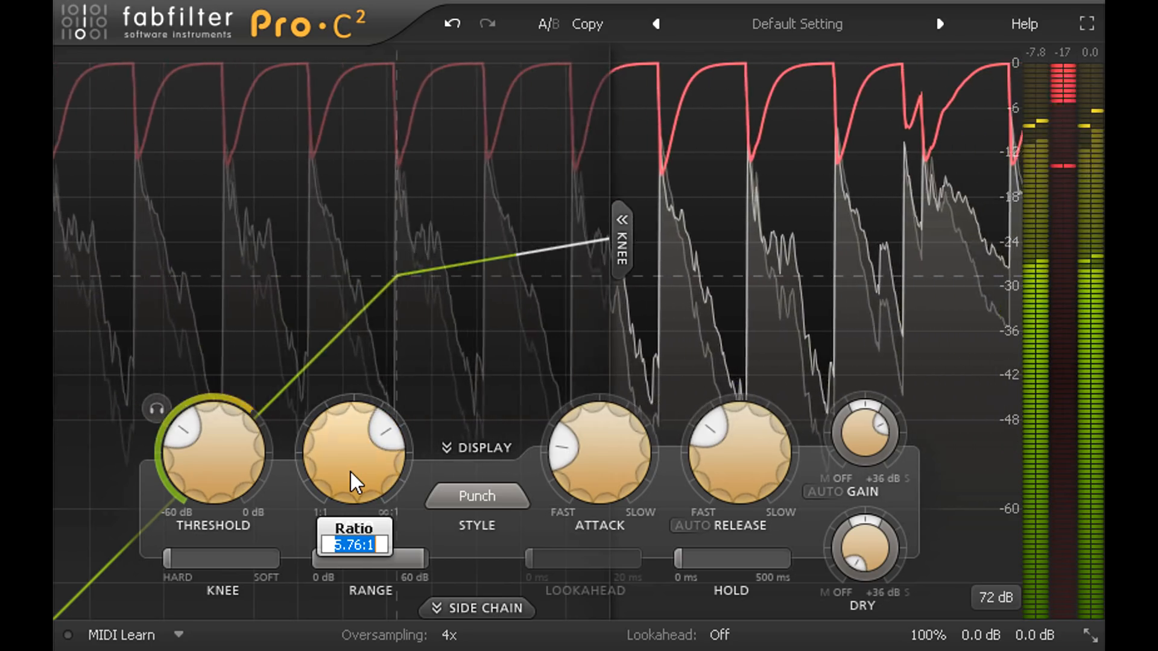
type("4")
key("Return")
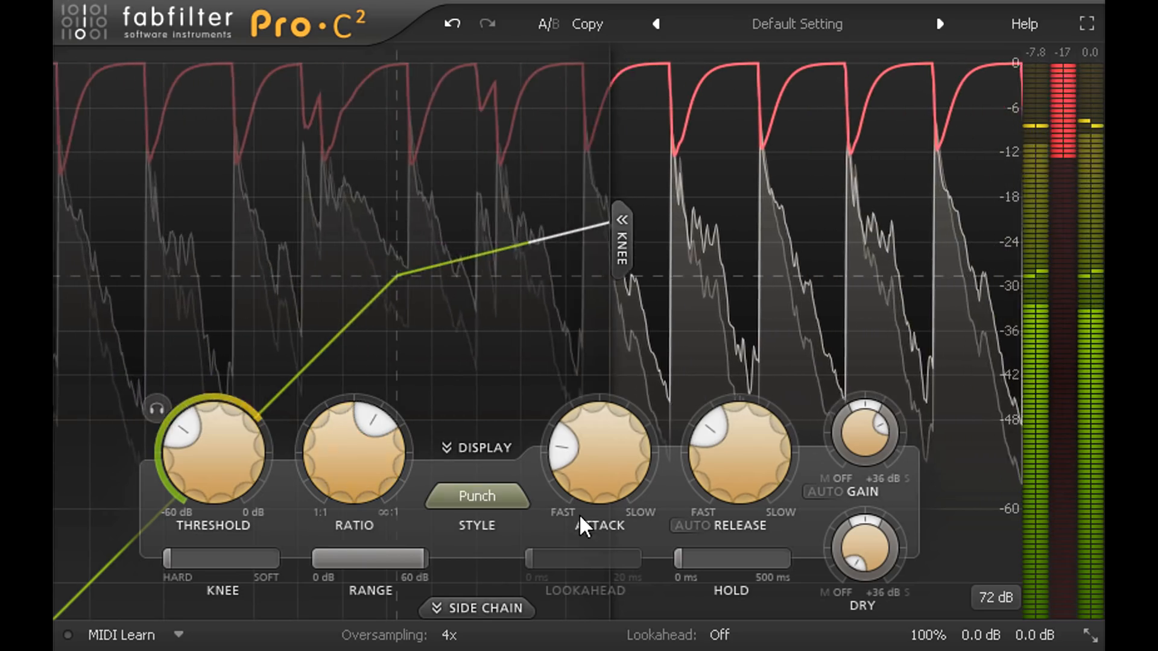
Audition attack times of 27.10, 8.42, 1.24 and 0.005 ms, and raise the attack slightly from its fastest setting
left_click_drag(603, 474, 638, 380)
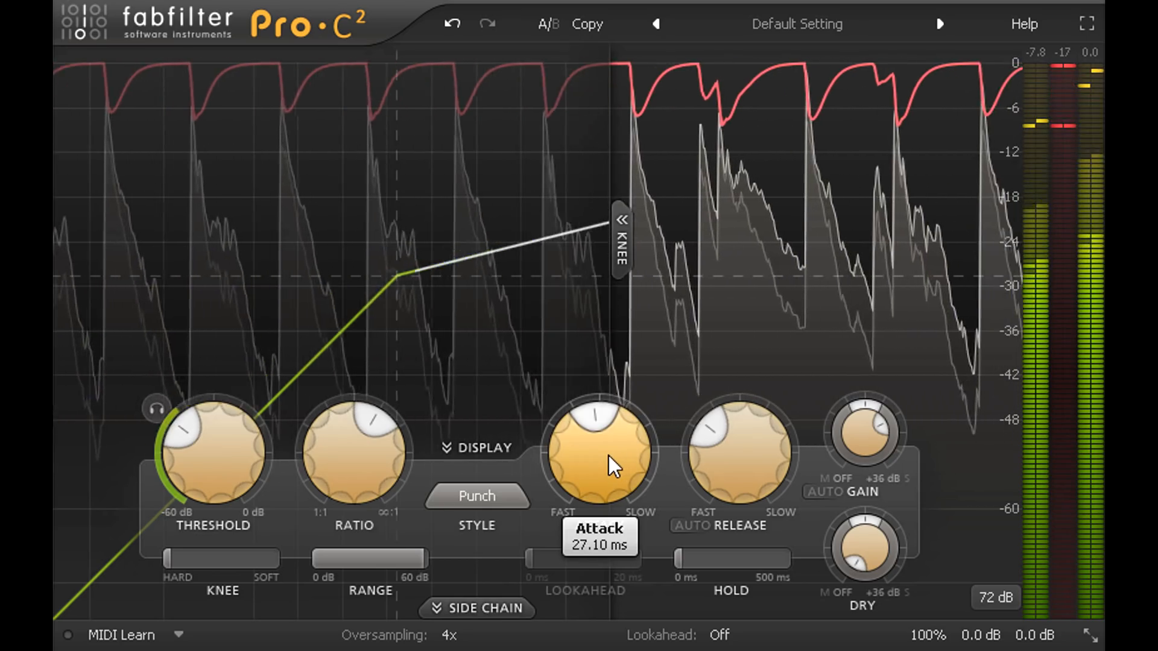
left_click_drag(610, 471, 606, 547)
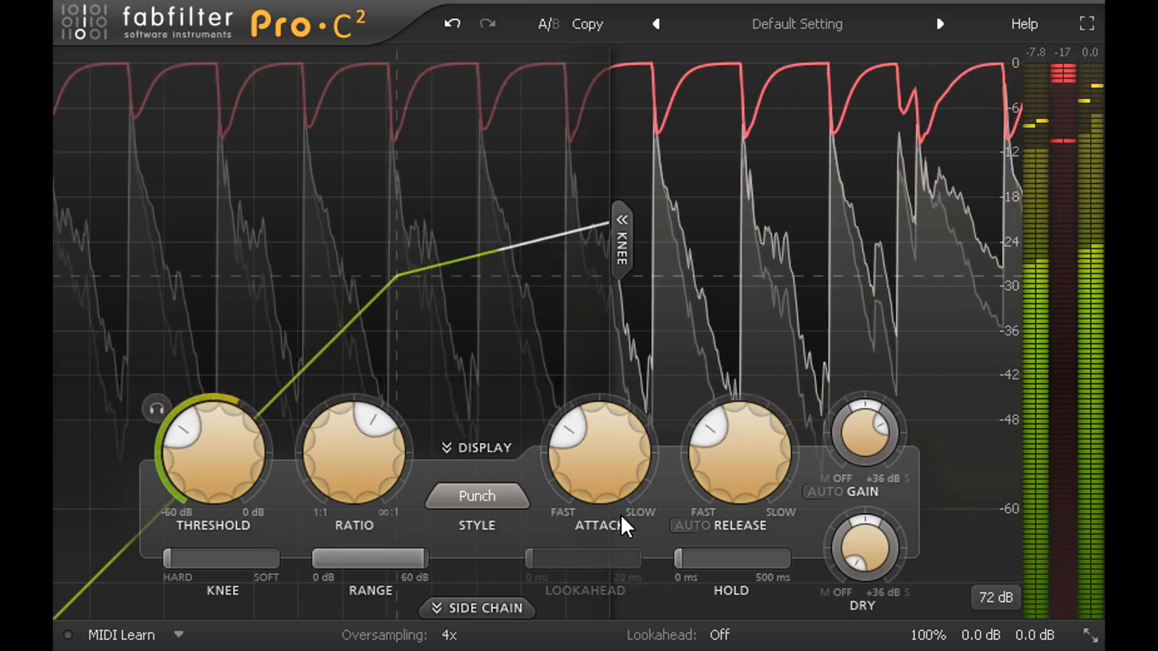
mouse_move(612, 483)
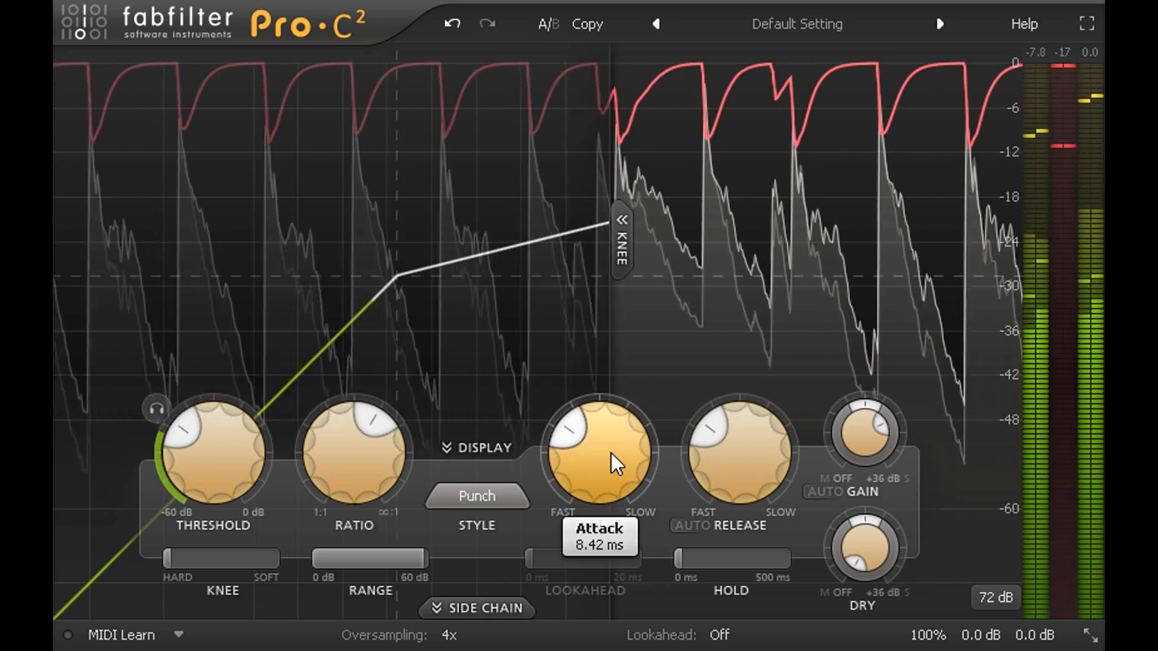
left_click_drag(610, 457, 614, 539)
mouse_move(602, 481)
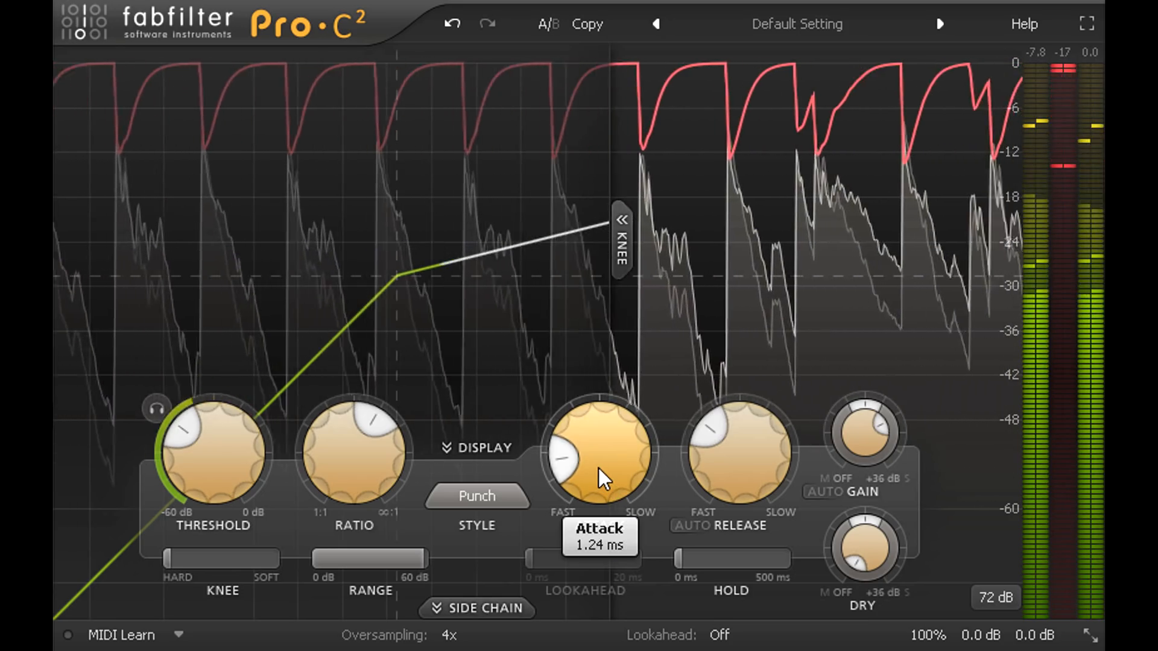
left_click_drag(613, 458, 630, 581)
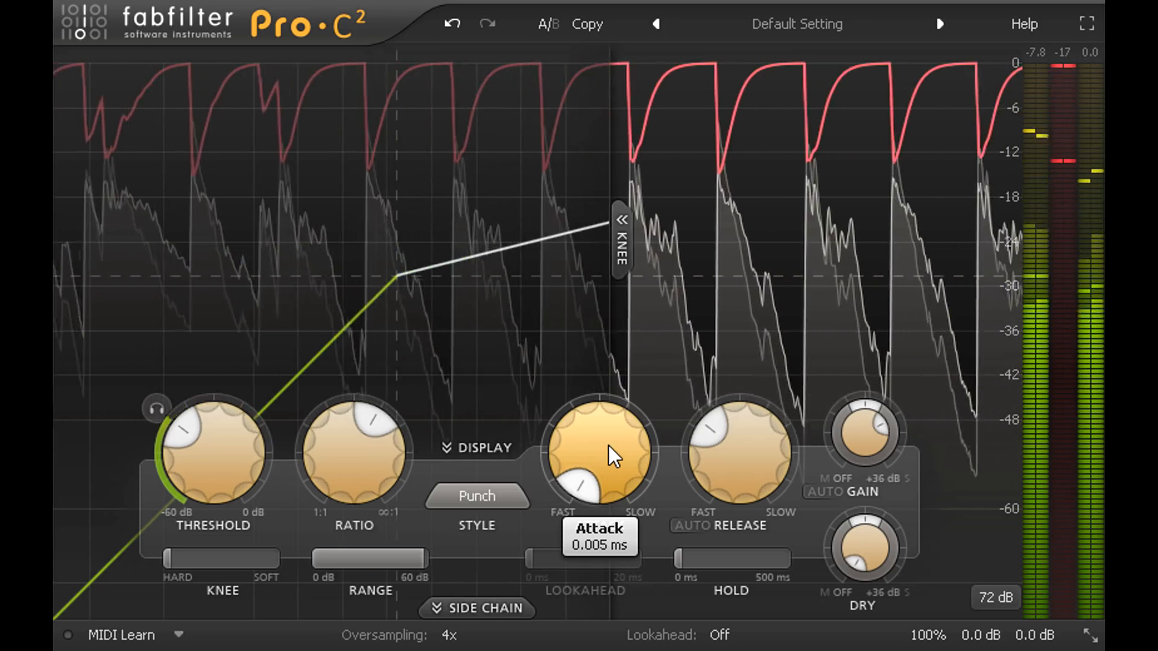
left_click_drag(609, 456, 614, 401)
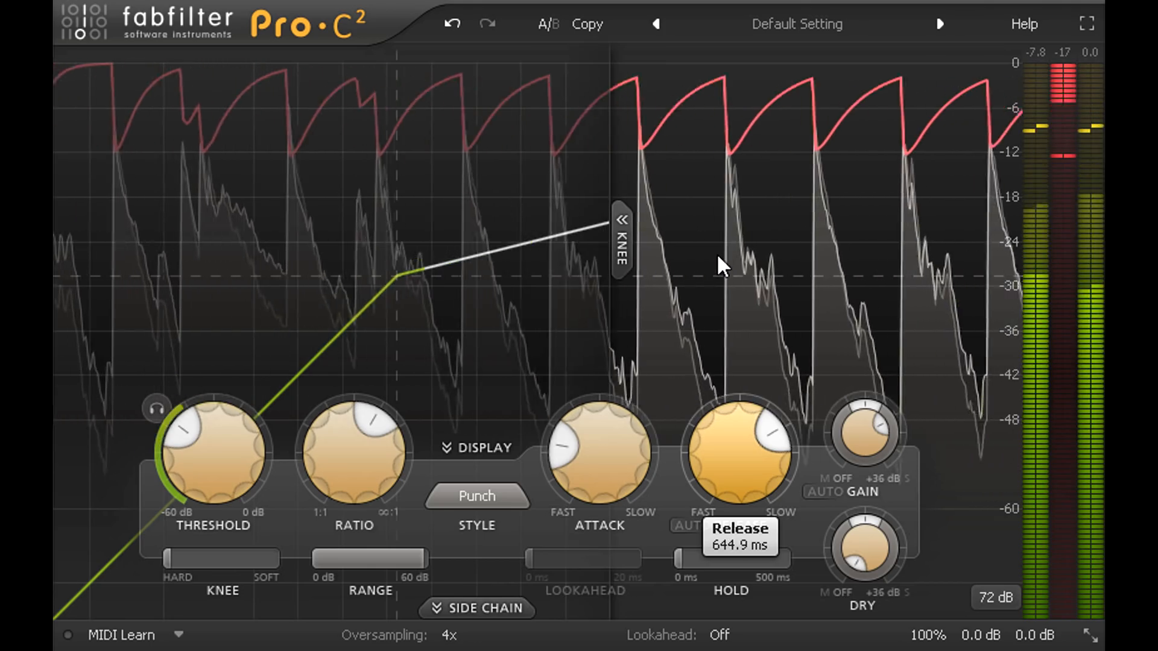
Audition release times of 644.9 and 964.2 ms, a slower one and the fastest setting, and finish slightly above 90.4 ms
mouse_move(742, 464)
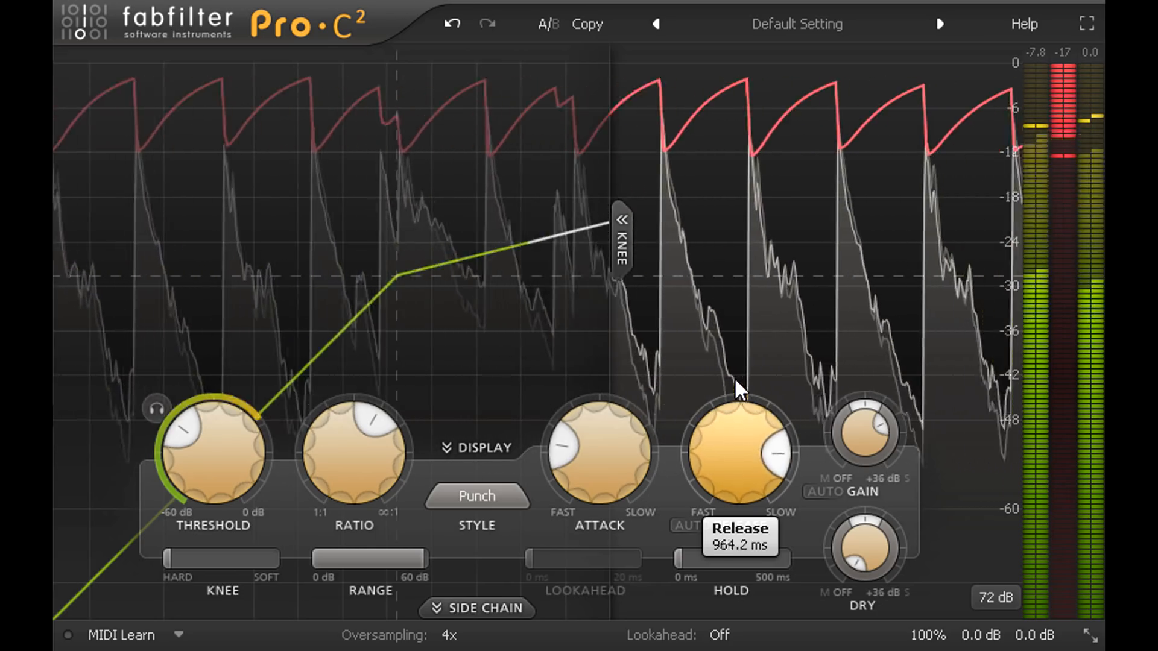
left_click_drag(735, 366, 735, 364)
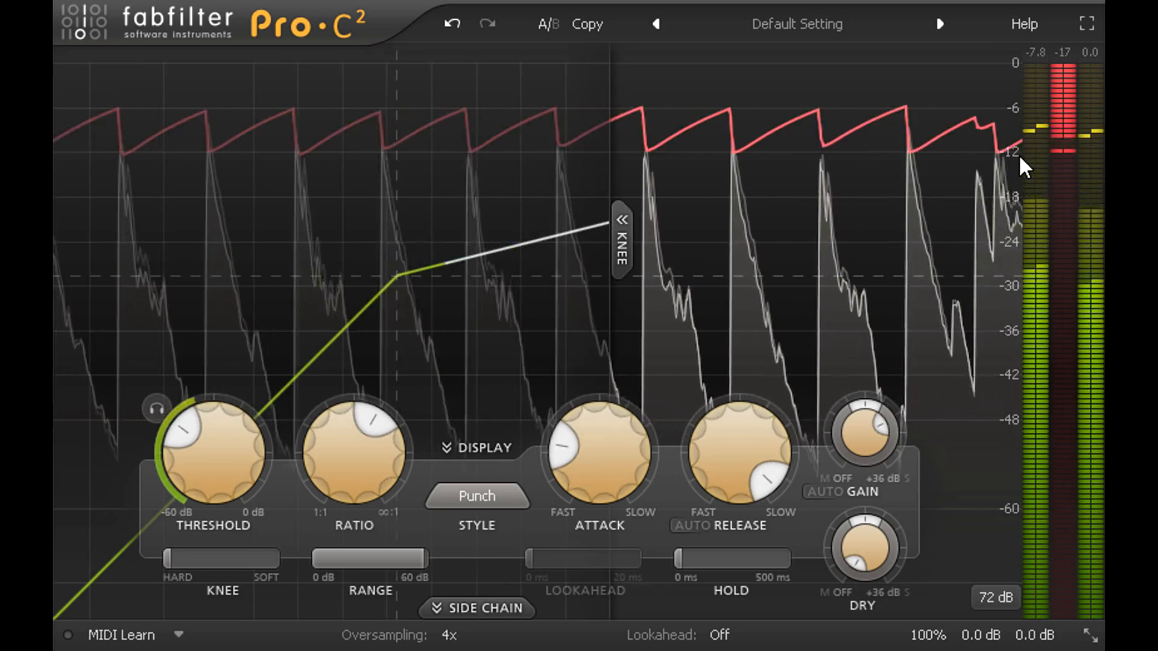
left_click_drag(766, 444, 756, 650)
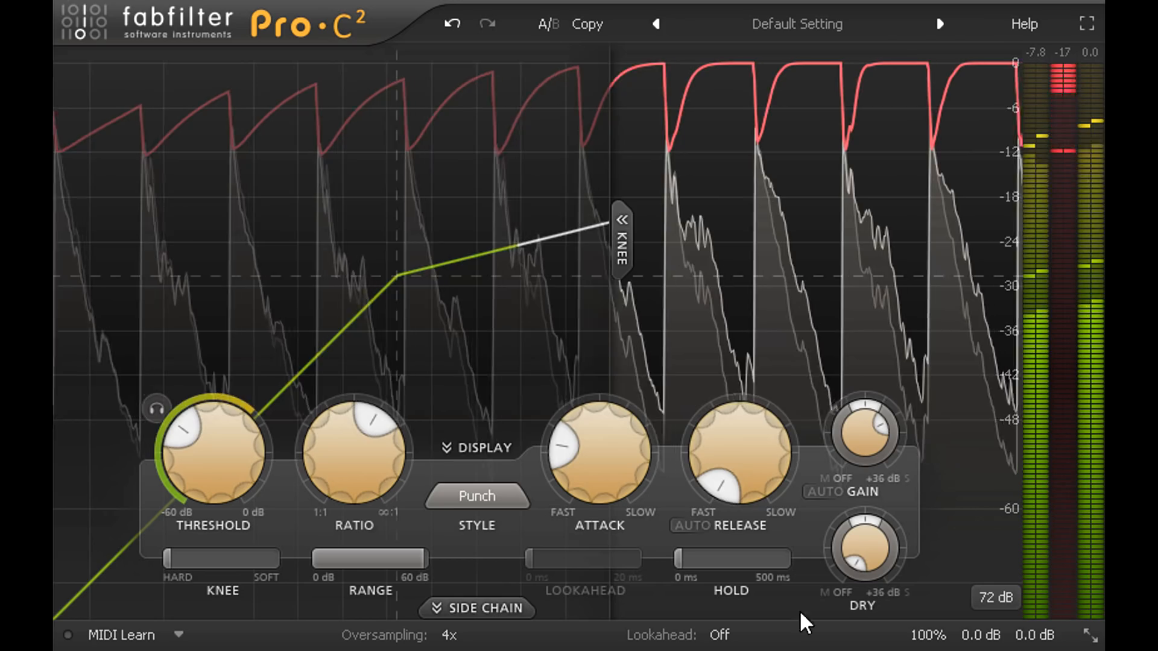
left_click_drag(732, 455, 729, 312)
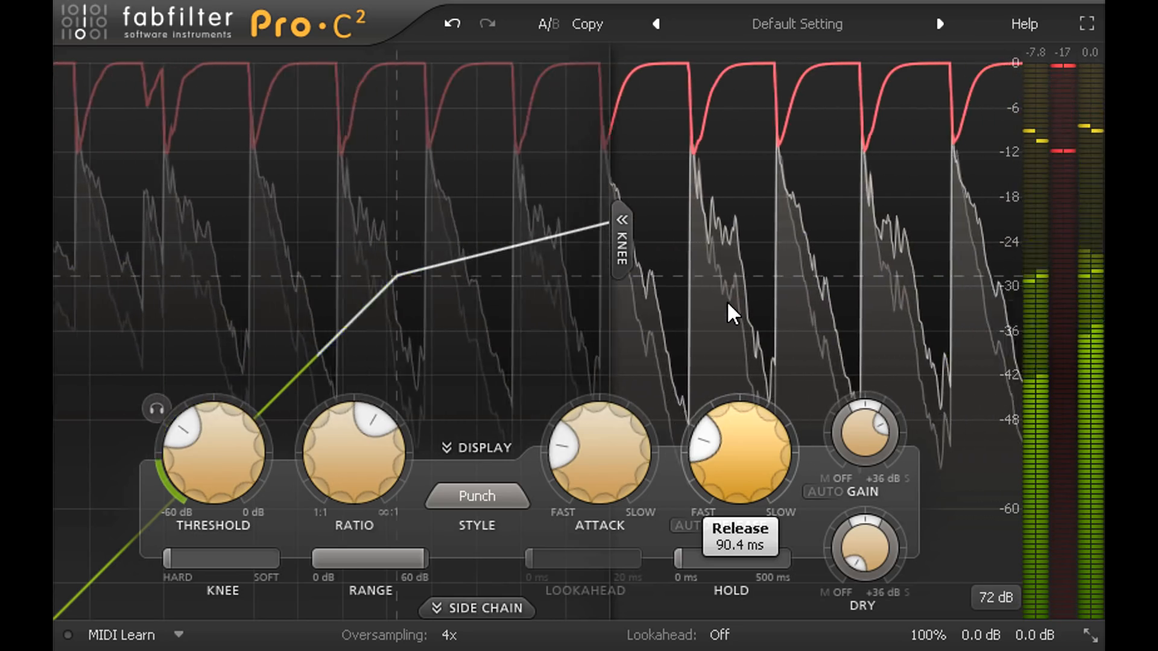
mouse_move(730, 312)
left_mouse_down()
mouse_move(723, 261)
mouse_move(731, 292)
left_mouse_up()
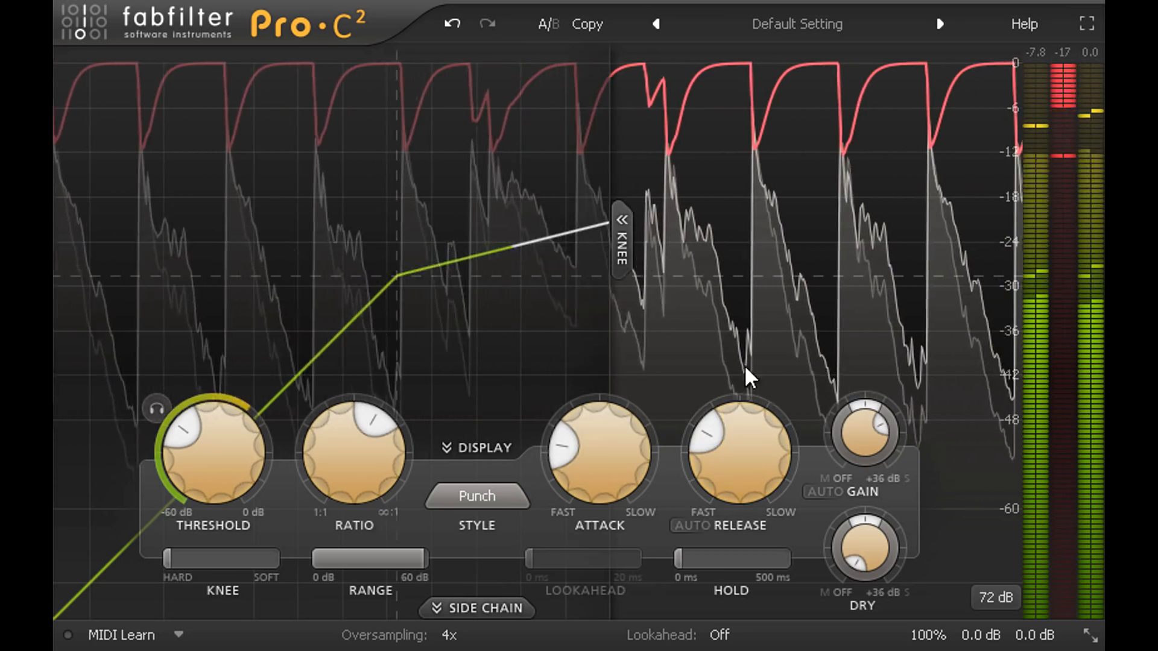
mouse_move(749, 465)
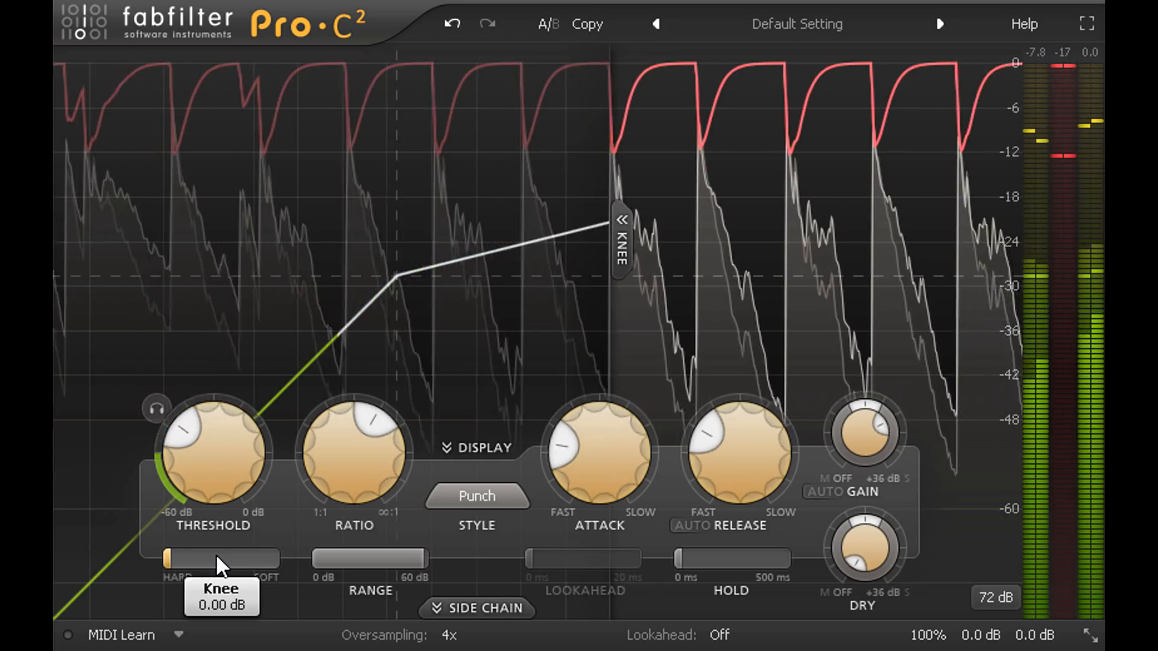
Sweep the knee between hard and soft, through 71.67, 12.65 and 47.28 dB, and return it to 0 dB
left_click_drag(205, 567, 549, 593)
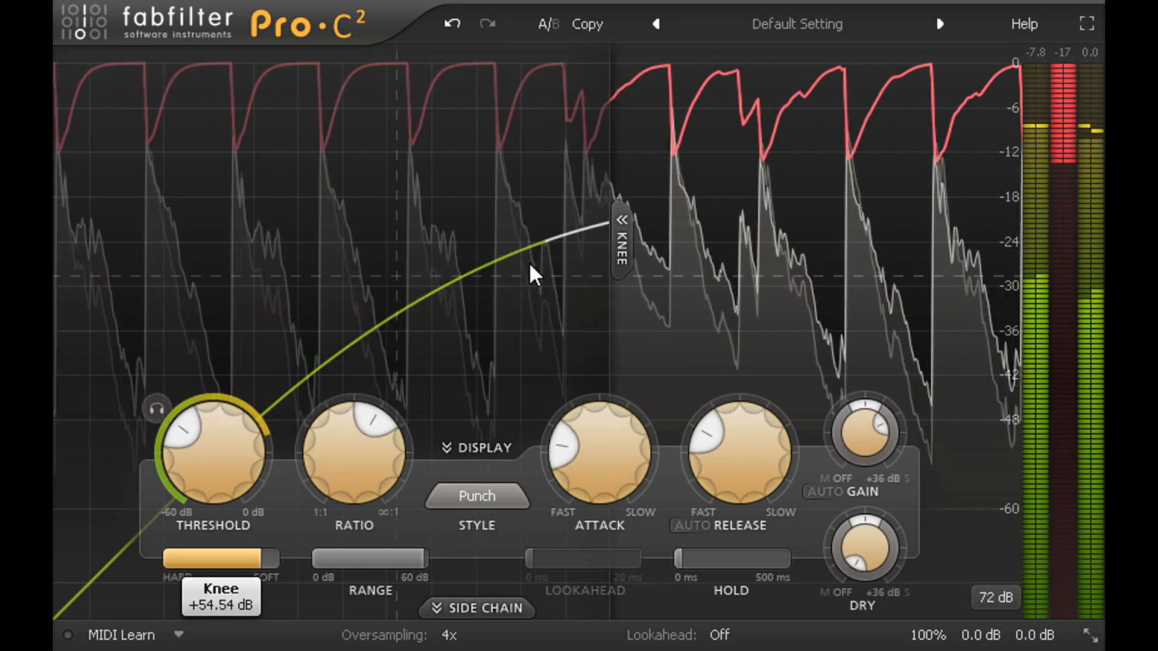
left_click_drag(543, 303, 541, 303)
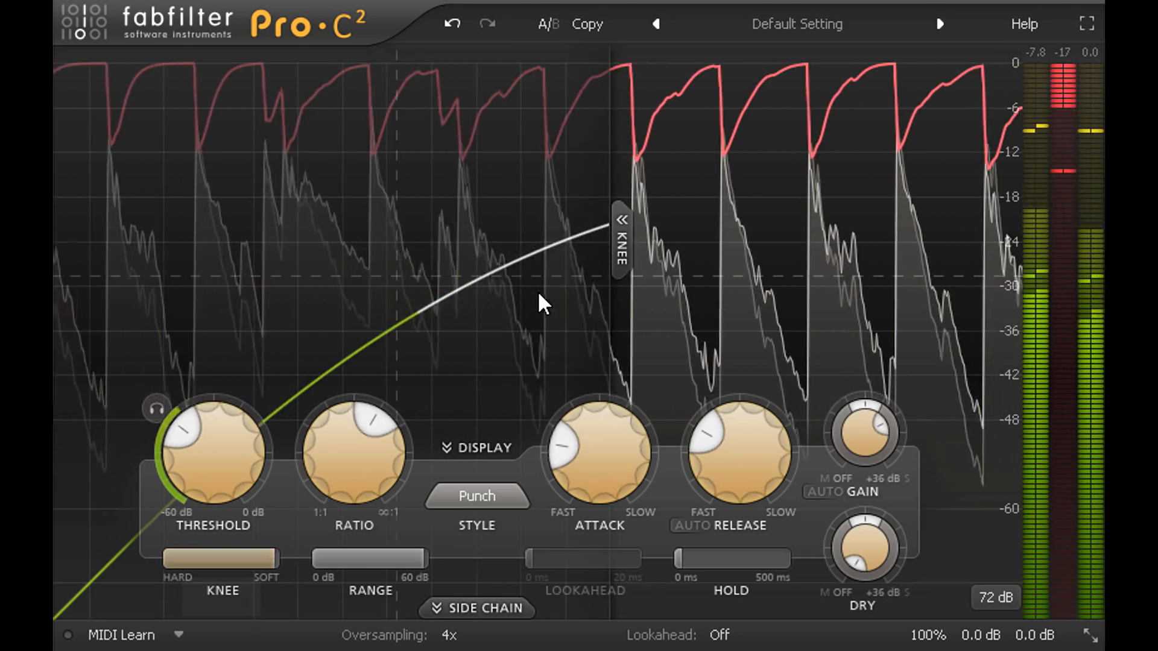
left_click_drag(241, 560, 221, 561)
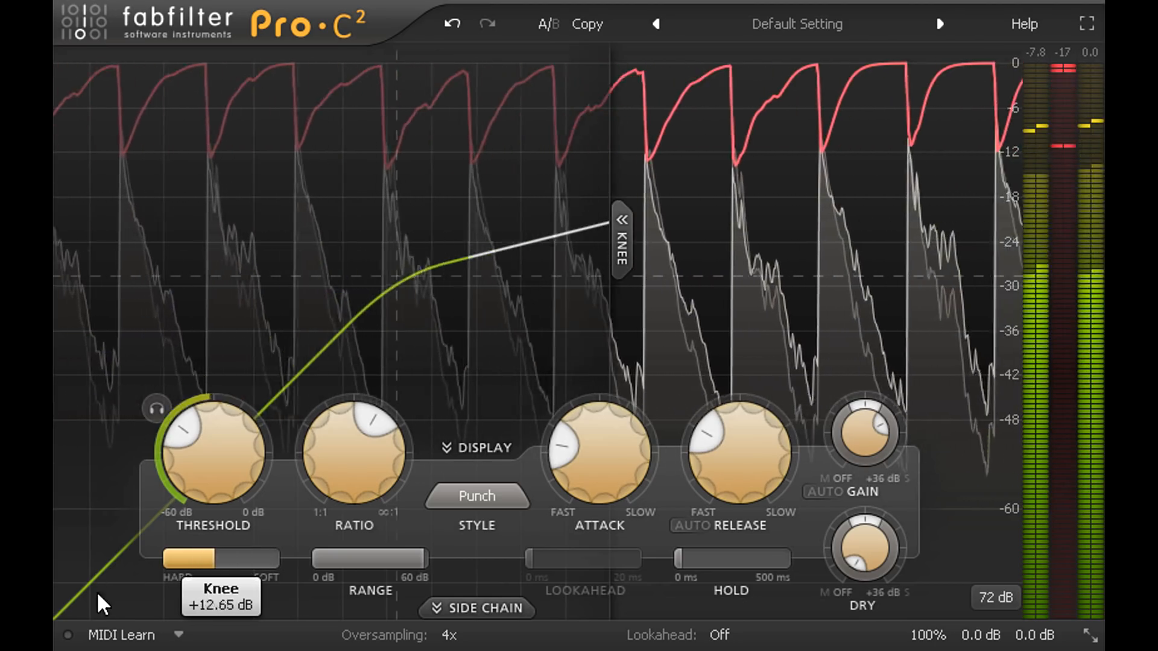
left_click_drag(95, 595, 192, 596)
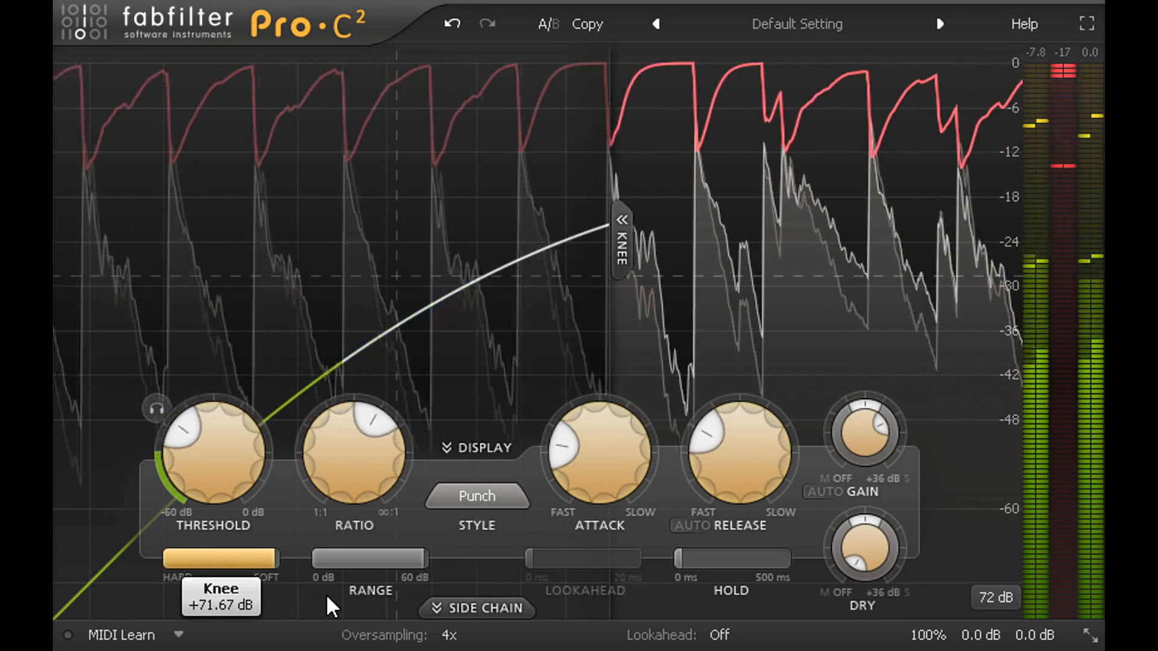
left_click_drag(331, 606, 270, 597)
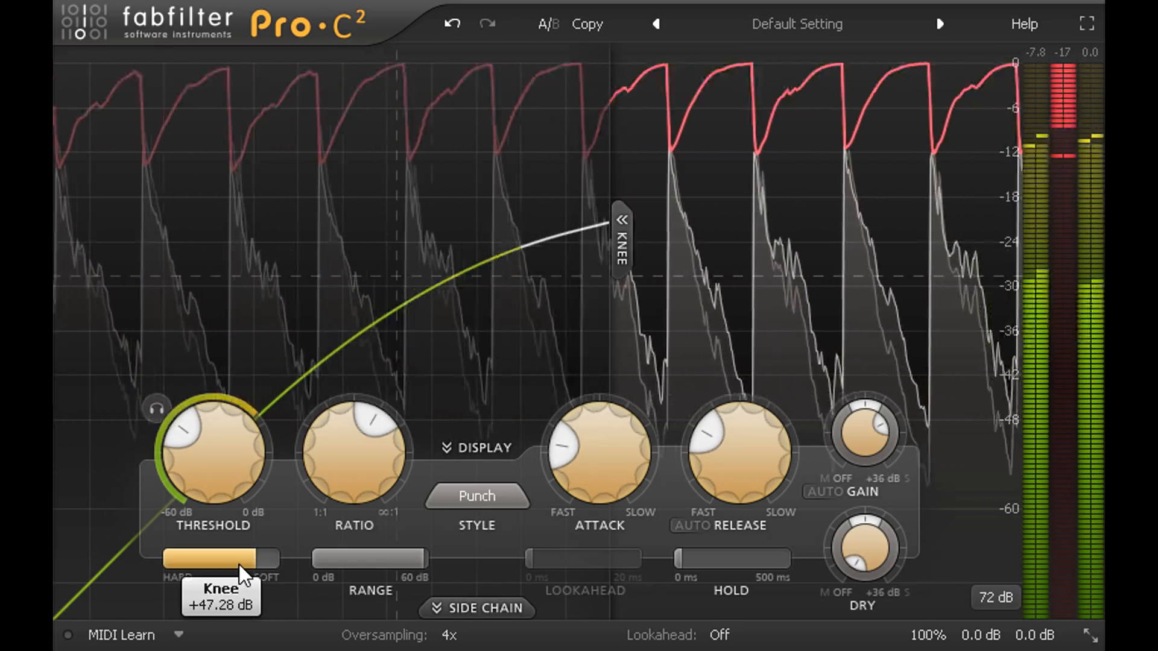
left_click_drag(240, 567, 60, 576)
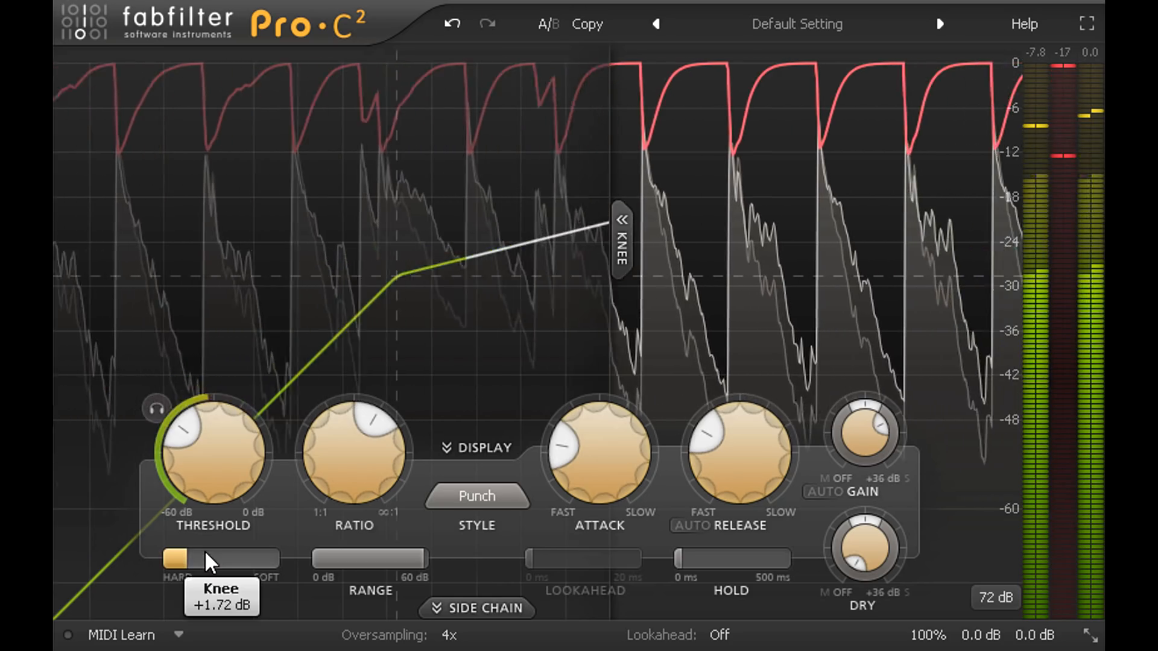
left_click_drag(213, 568, 111, 558)
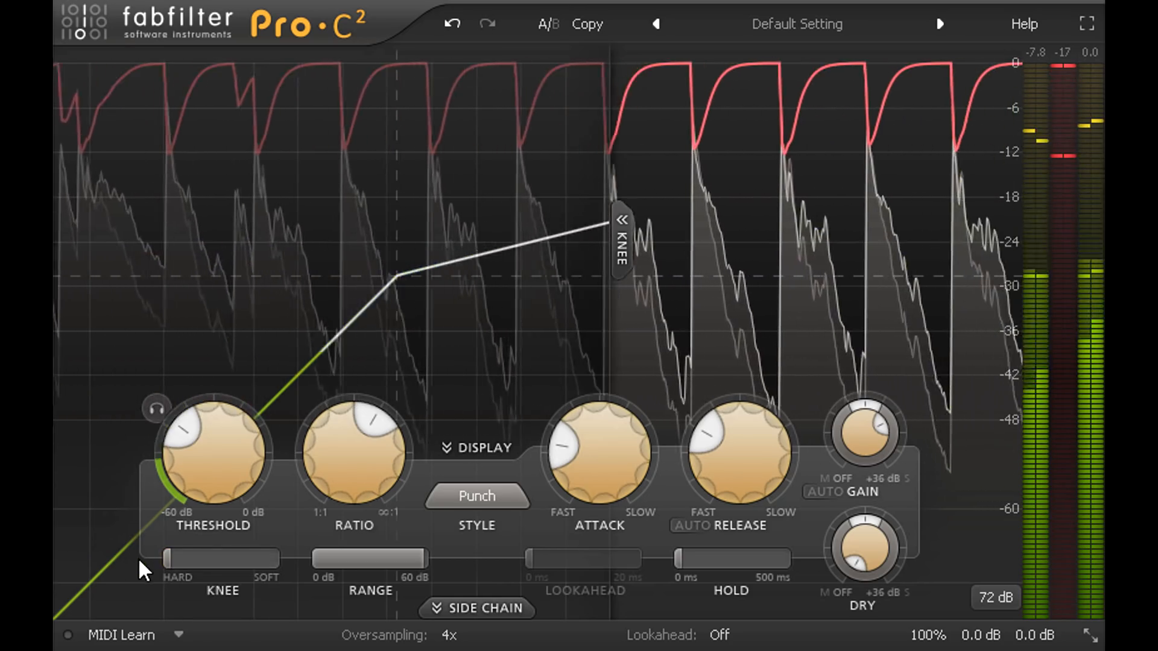
Enter an exact knee value of 2 dB
double_click(215, 551)
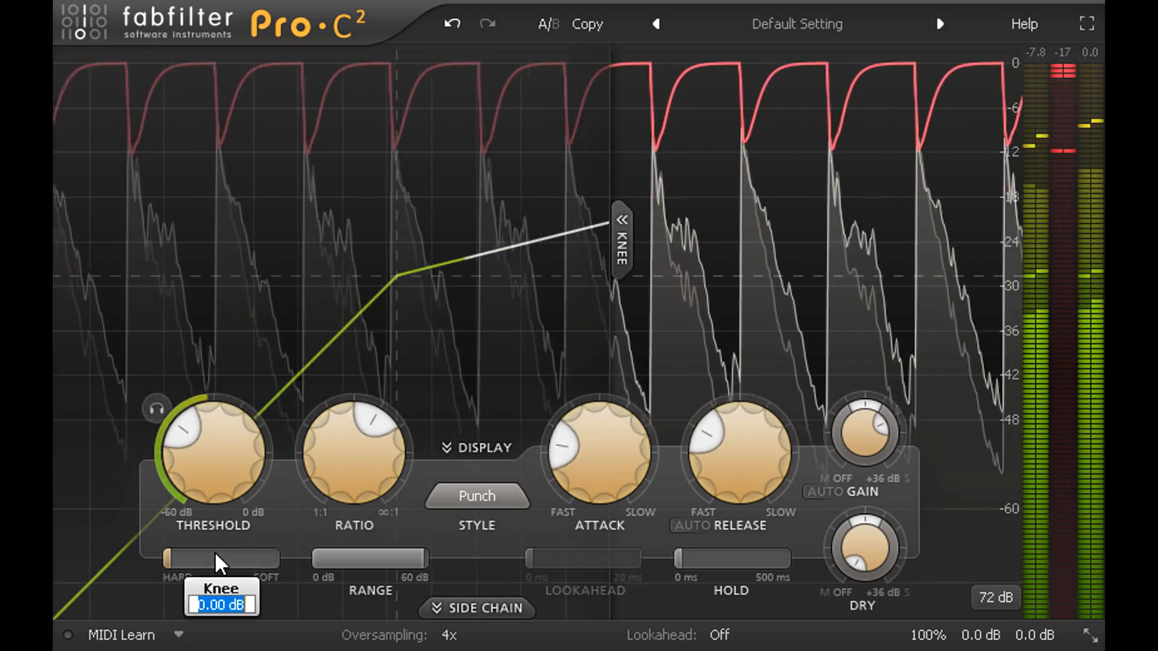
type("2")
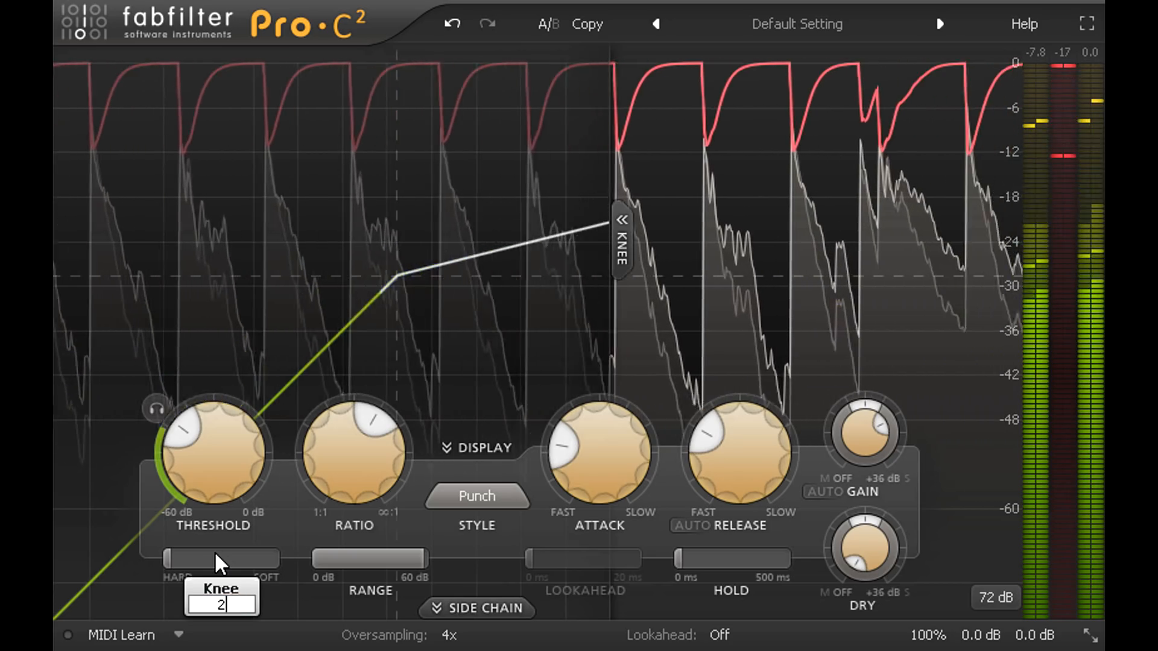
key("Return")
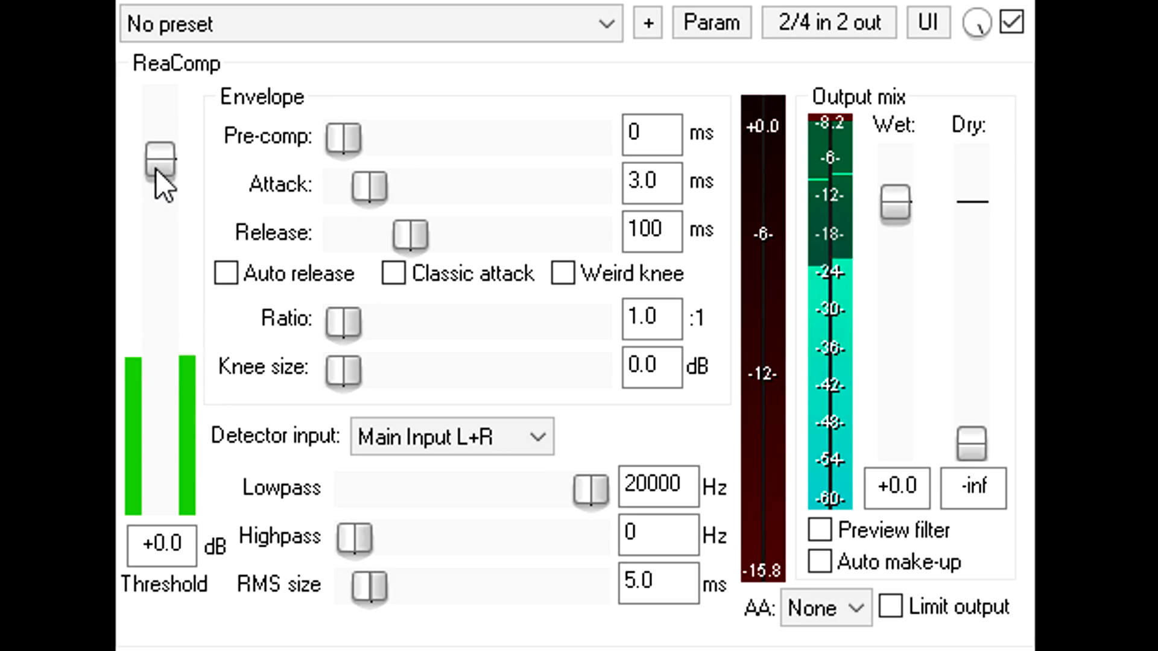
In ReaComp, lower the threshold to -30.0 dB and set the ratio to 4.0:1 after trying 16.5:1
left_click_drag(160, 161, 169, 386)
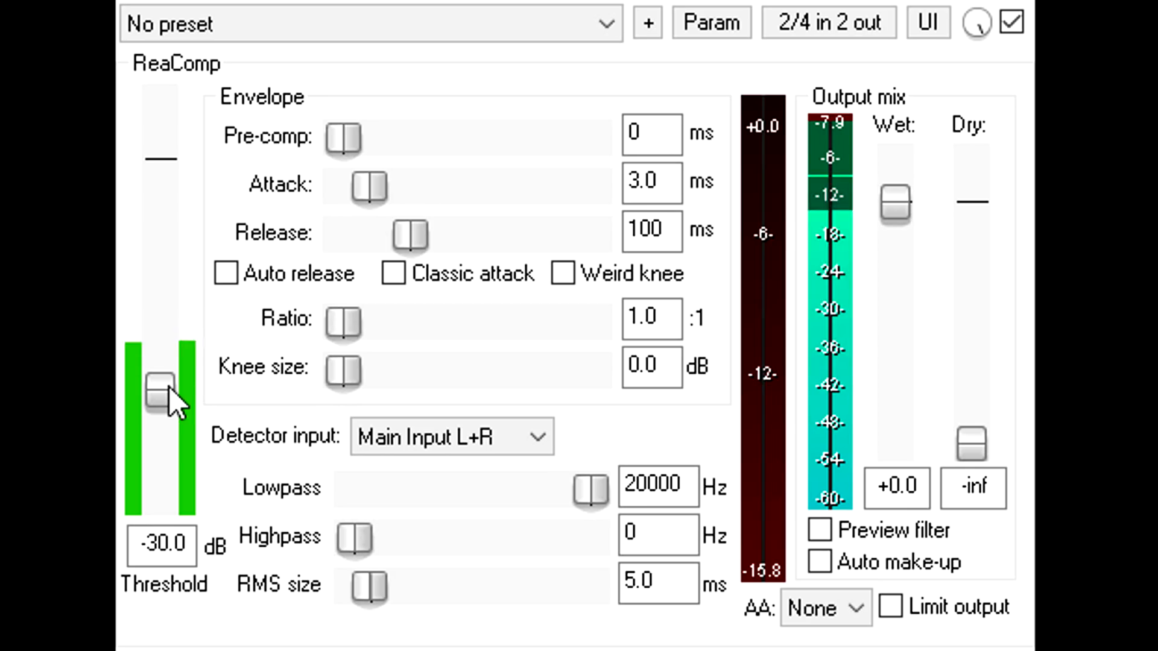
left_click_drag(338, 328, 450, 331)
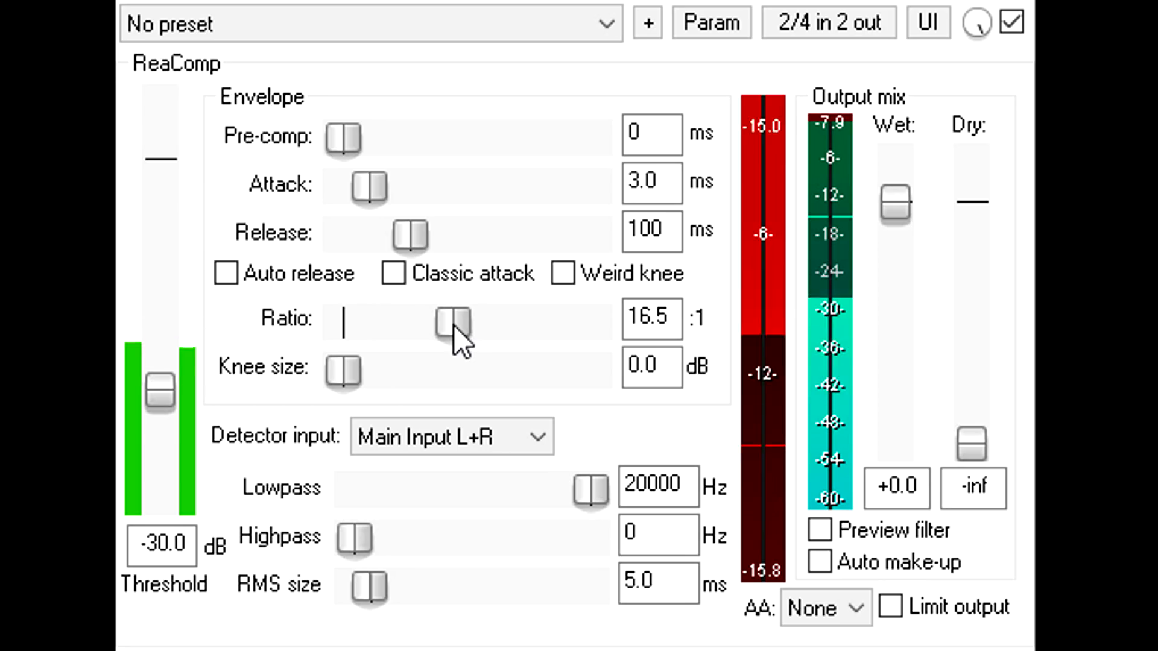
left_click_drag(454, 324, 414, 335)
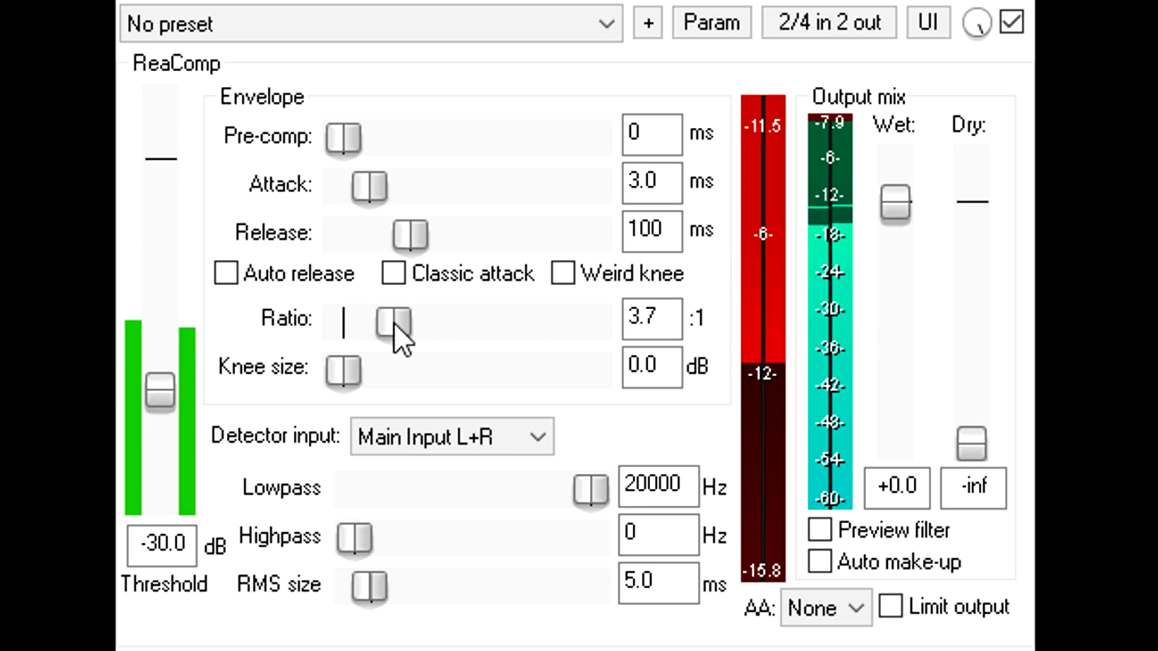
mouse_move(396, 320)
left_mouse_down()
mouse_move(362, 323)
mouse_move(397, 323)
left_mouse_up()
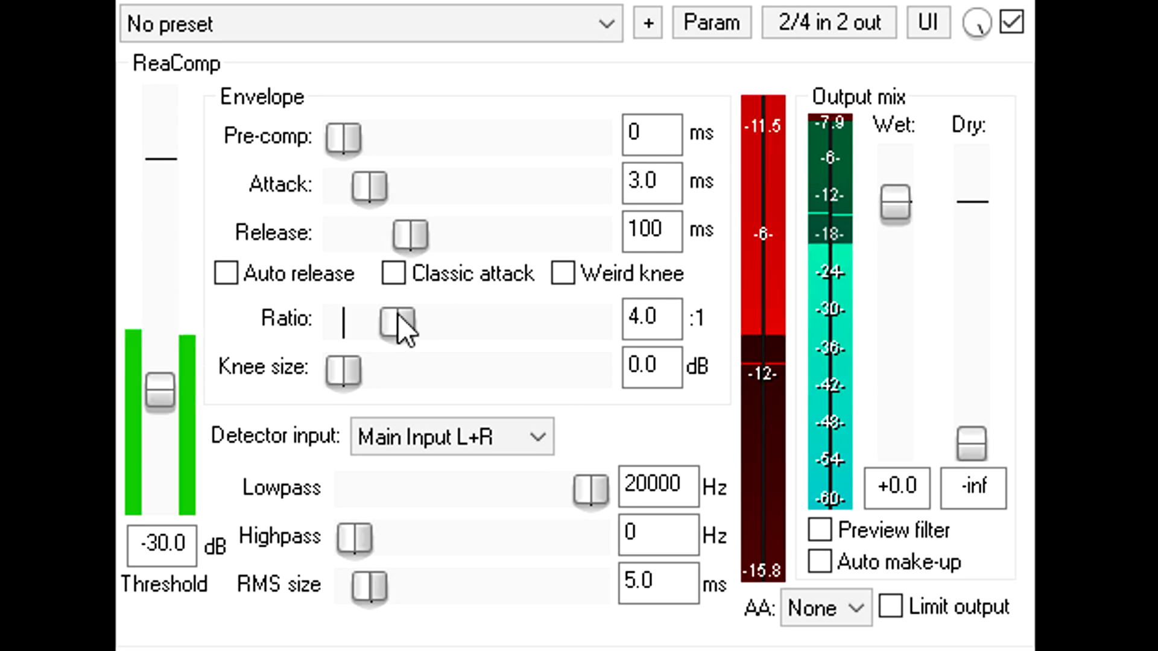
Raise the wet output level to +5.9 dB as make-up gain
left_click_drag(910, 201, 910, 171)
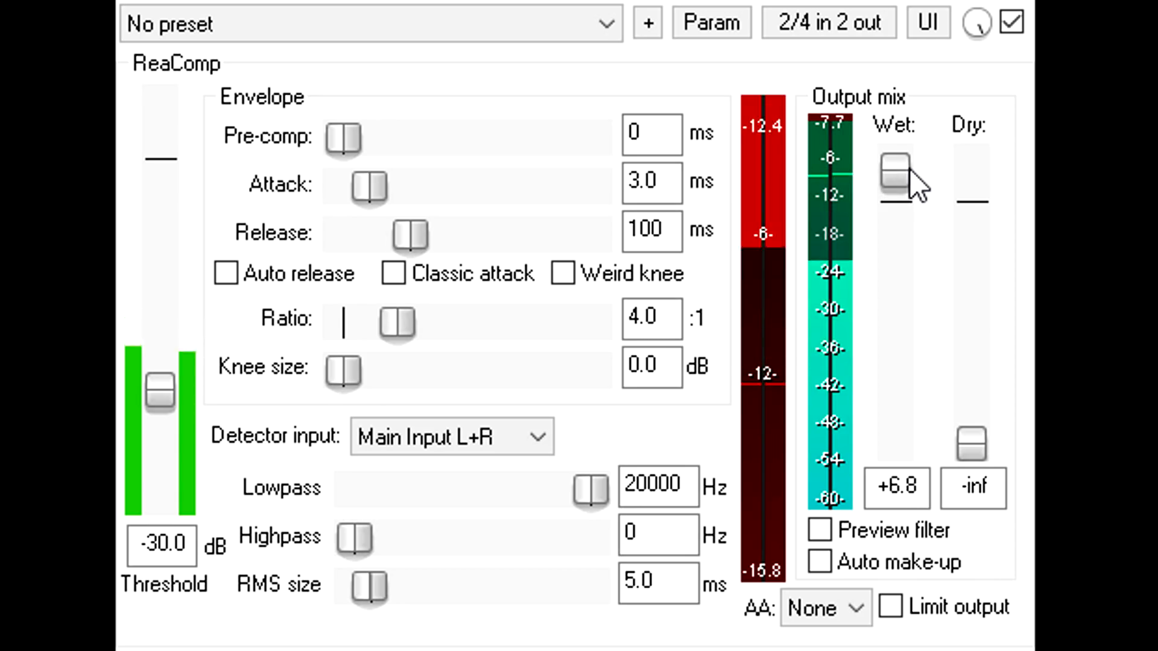
left_click_drag(911, 171, 910, 172)
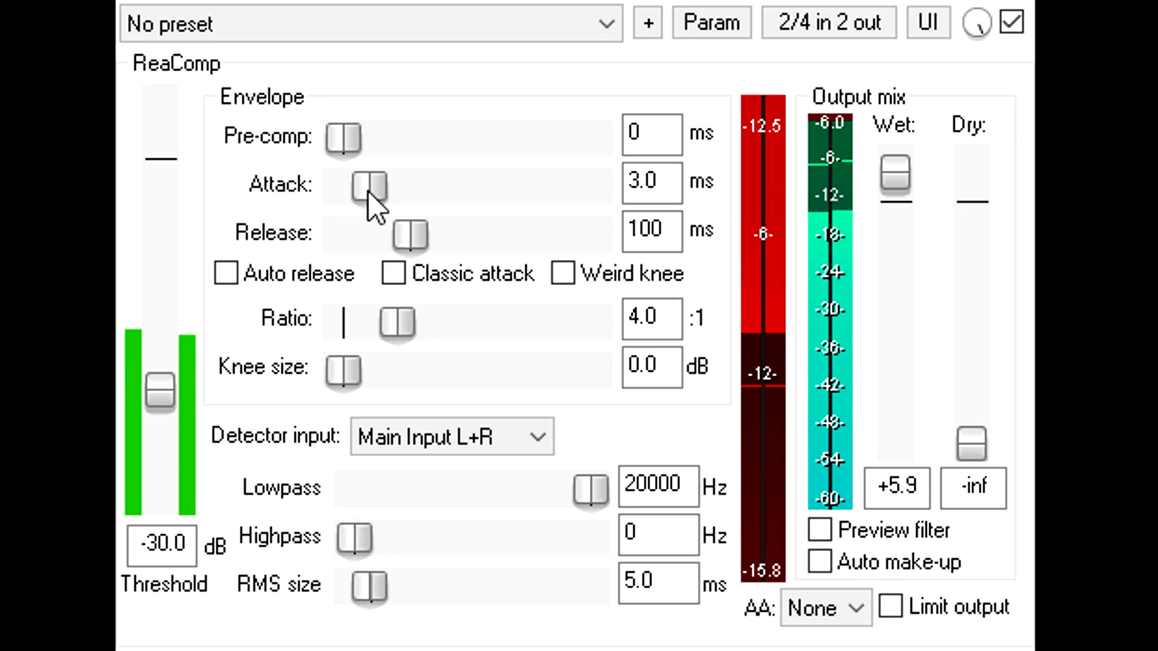
Reduce the RMS size to 0.0 ms and audition attack times of 0.0 and 20.2 ms, ending at 3.0 ms
left_click_drag(368, 190, 316, 191)
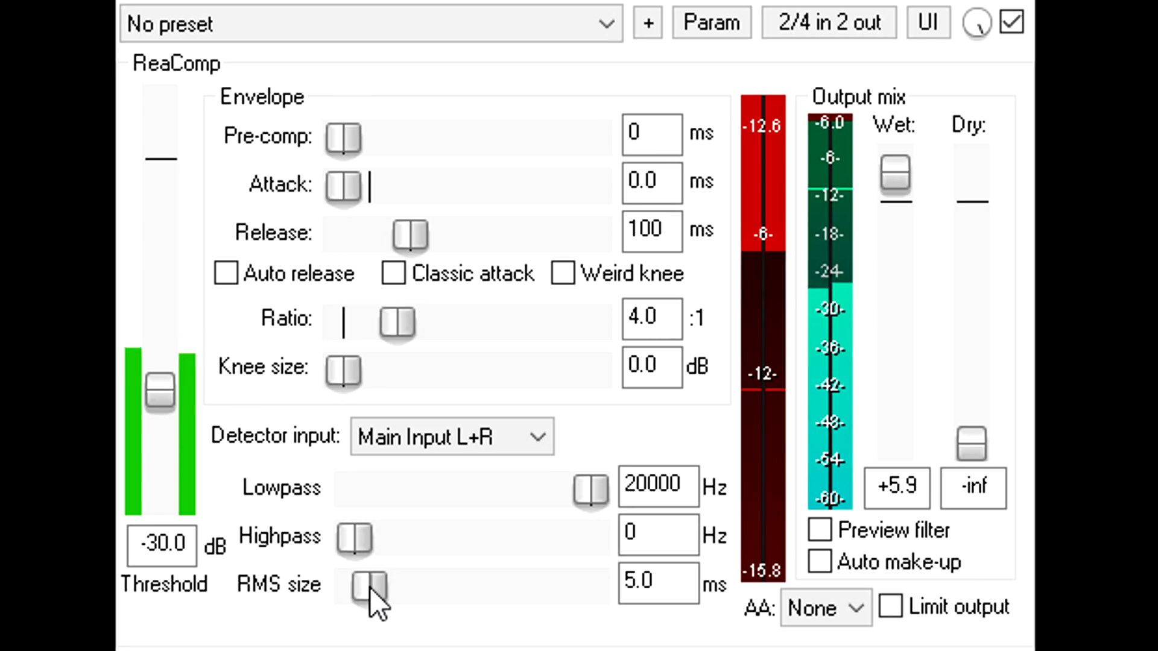
left_click_drag(369, 586, 355, 594)
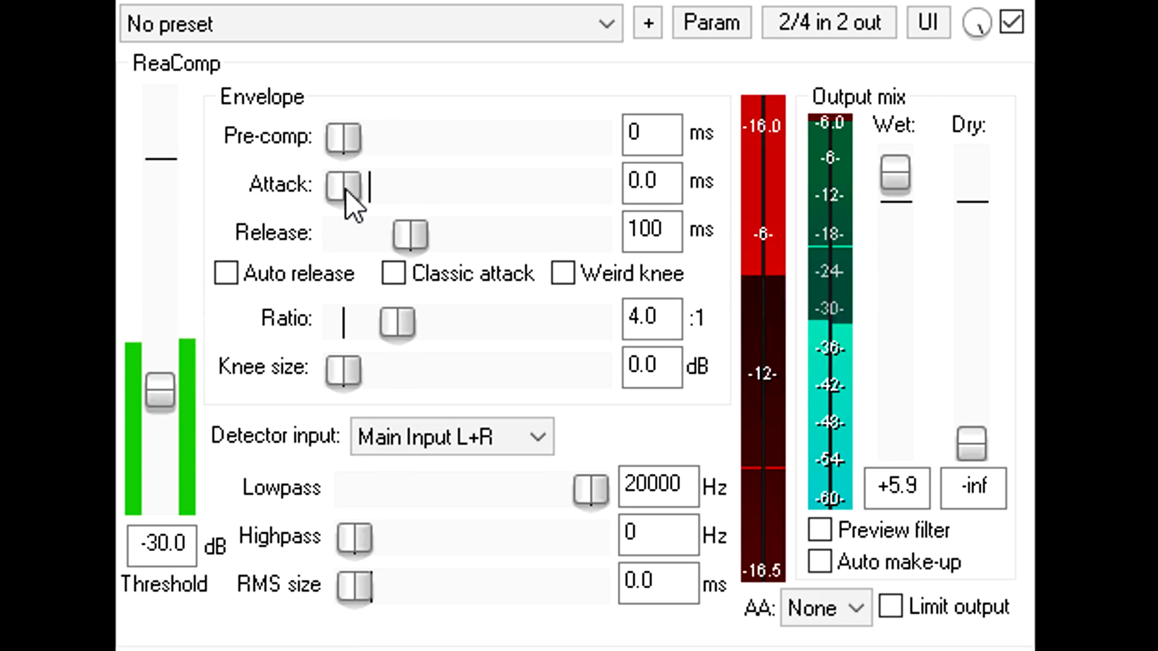
left_click_drag(370, 185, 405, 185)
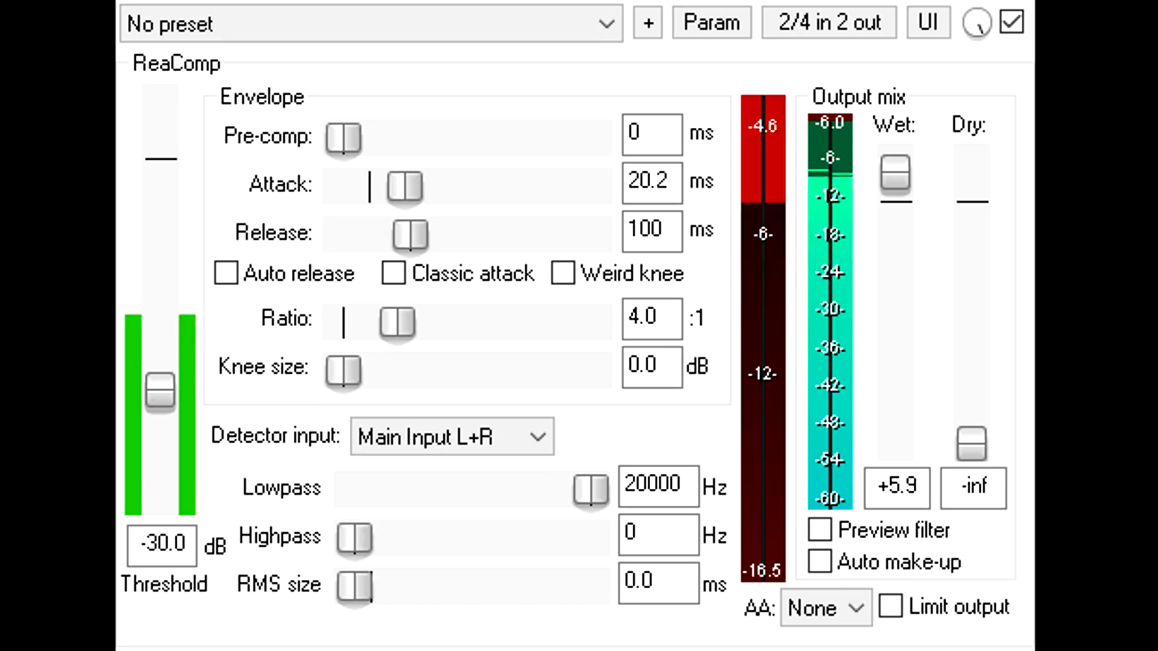
left_click_drag(406, 186, 375, 186)
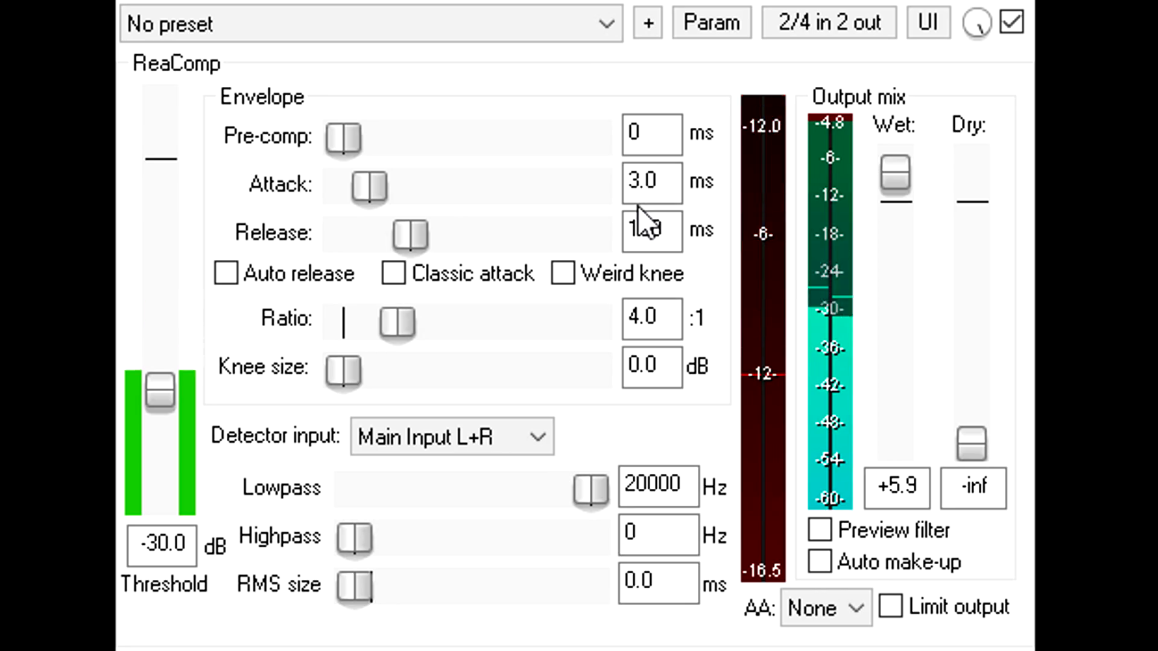
Audition release times of 550 ms and 0 ms, and lower the attack to 0.0 ms
left_click_drag(407, 234, 459, 240)
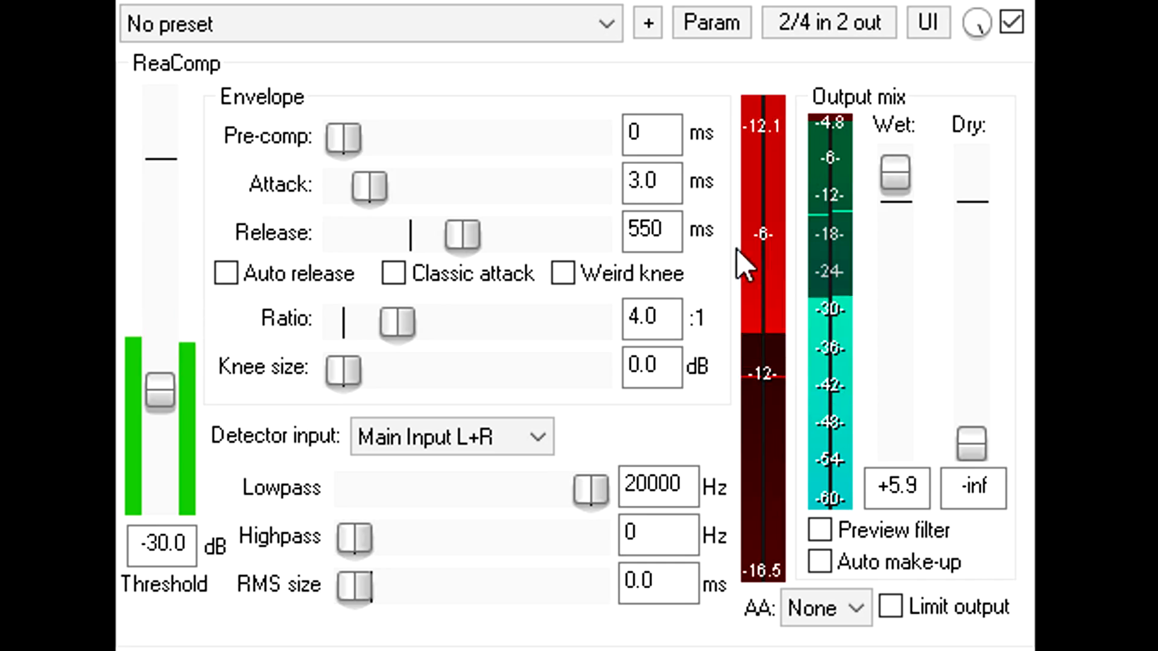
left_click_drag(461, 233, 351, 234)
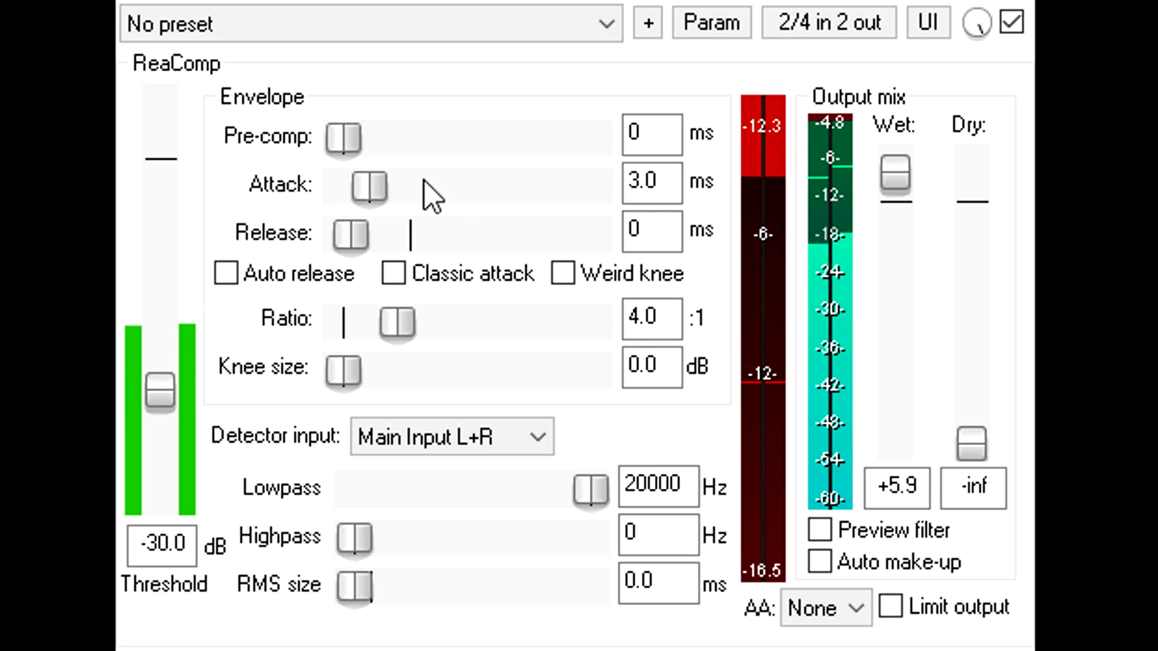
left_click_drag(366, 185, 312, 189)
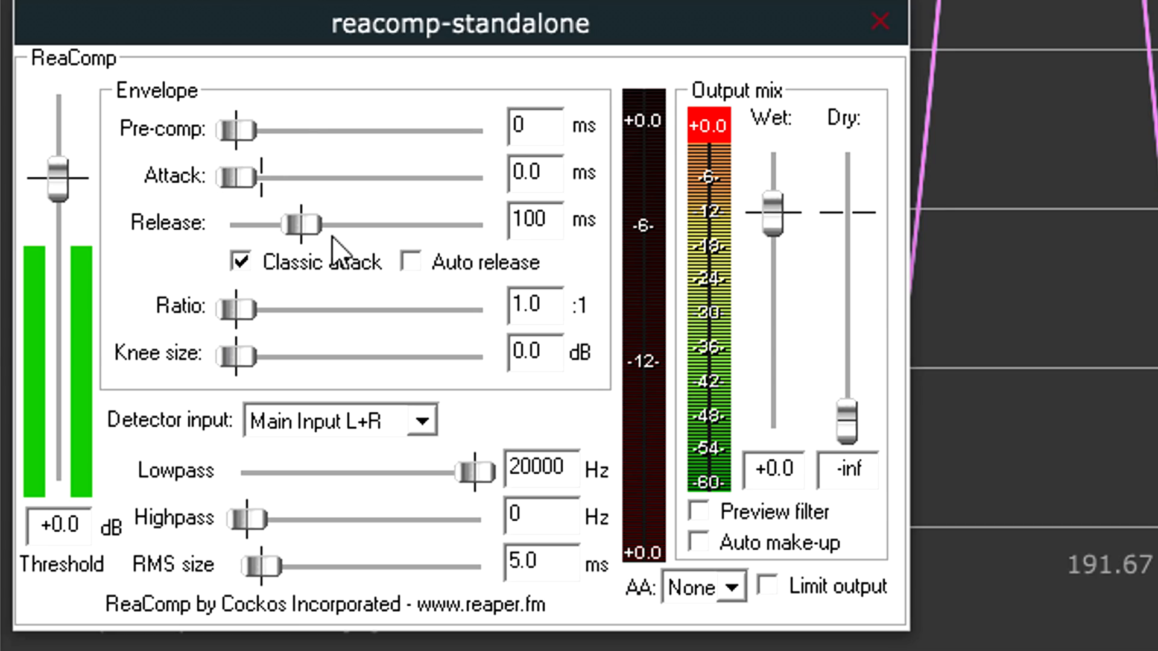
In the standalone ReaComp, reduce the release to 0 ms and RMS size to 0.0 ms, and disable Classic attack
left_click_drag(290, 230, 179, 233)
left_click(243, 260)
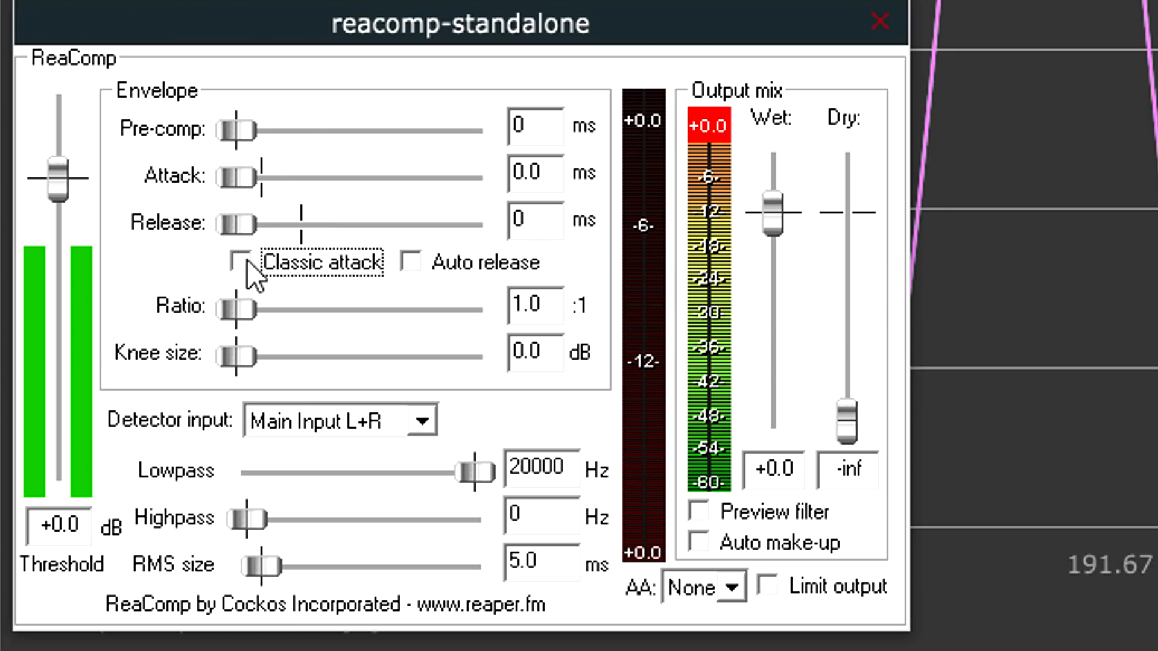
left_click_drag(266, 563, 250, 565)
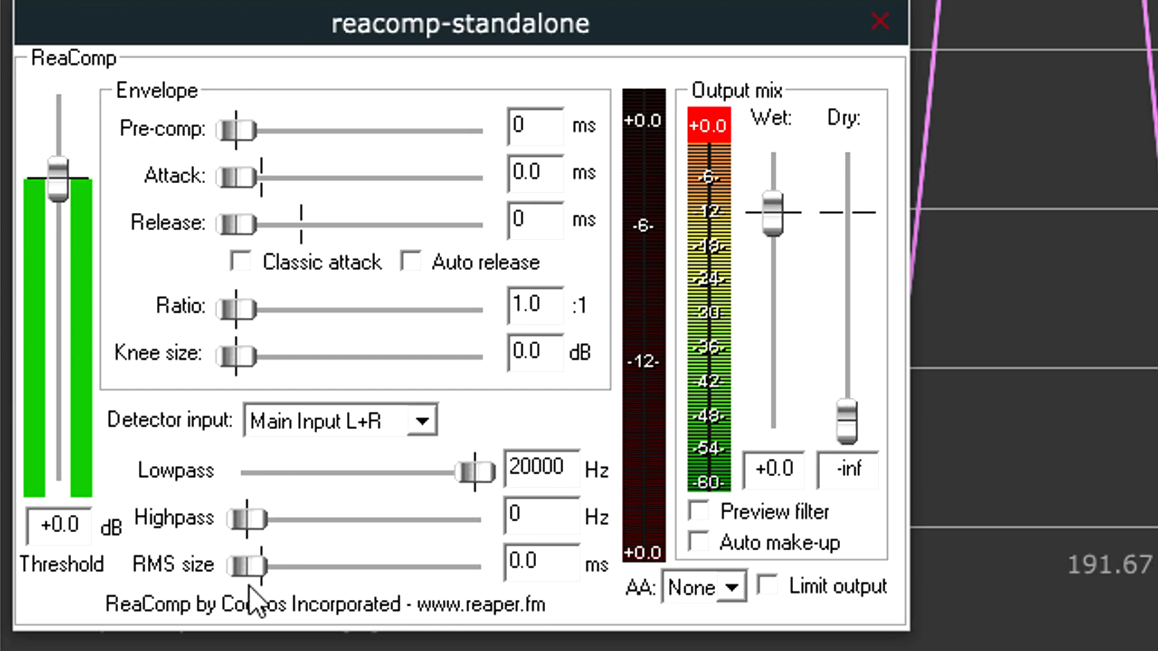
Raise the ratio to inf:1 and lower the threshold to -9.6 dB after trying -12.7 dB
left_click_drag(240, 308, 524, 336)
left_click_drag(52, 178, 57, 229)
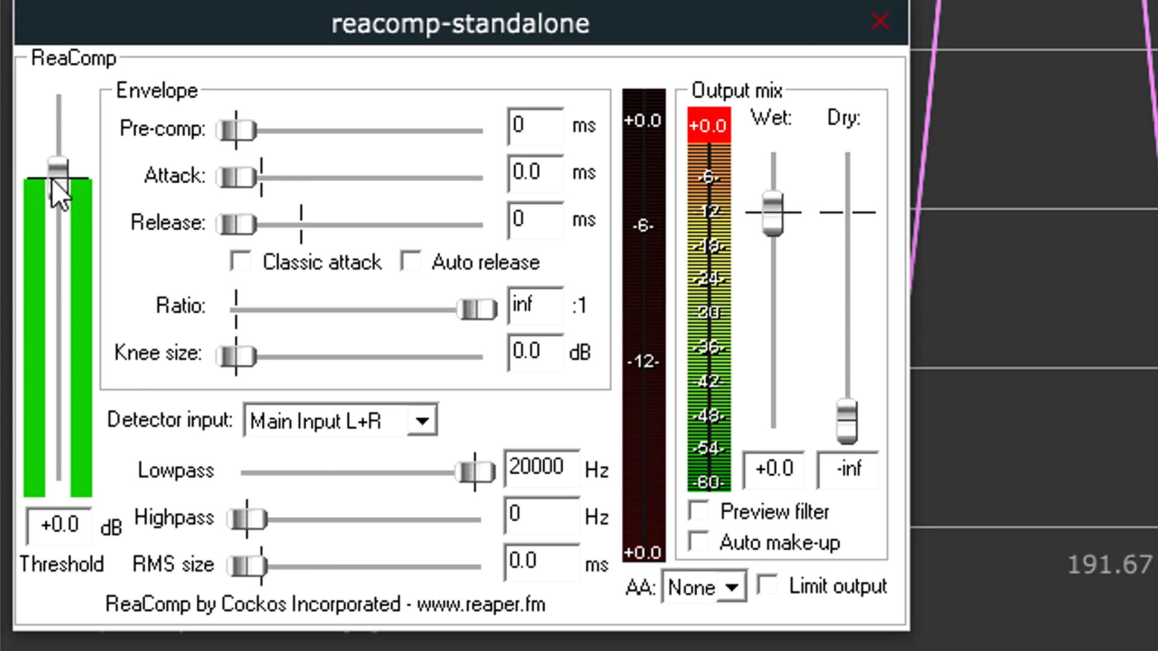
left_click_drag(112, 457, 117, 491)
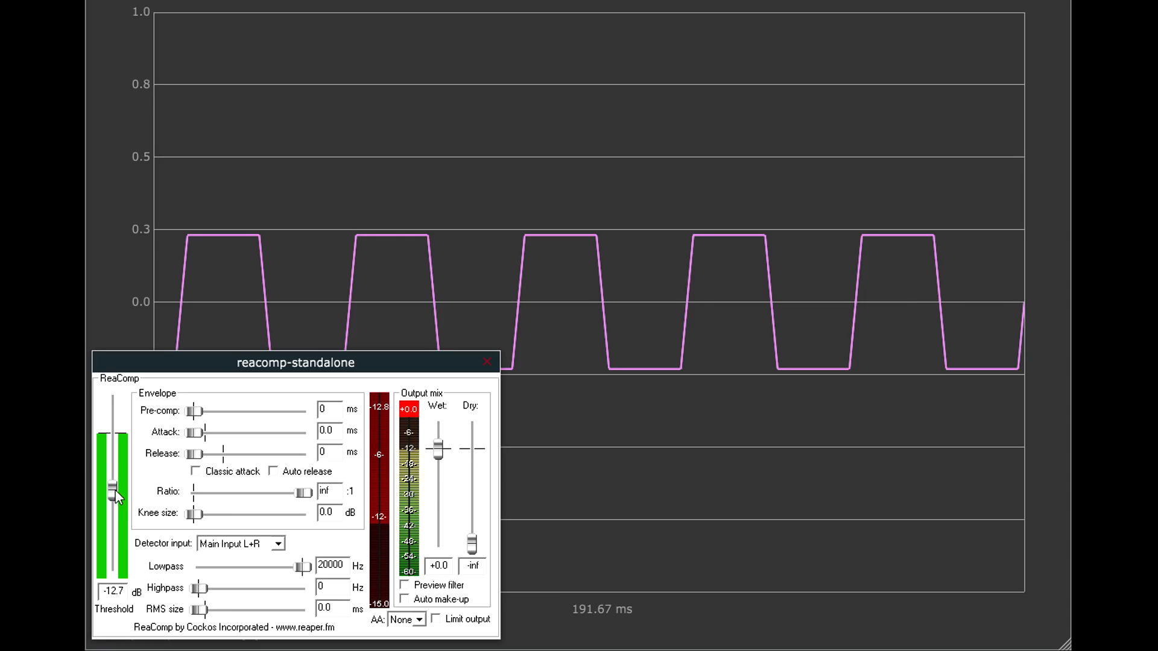
mouse_move(115, 492)
left_mouse_down()
mouse_move(114, 475)
mouse_move(116, 486)
left_mouse_up()
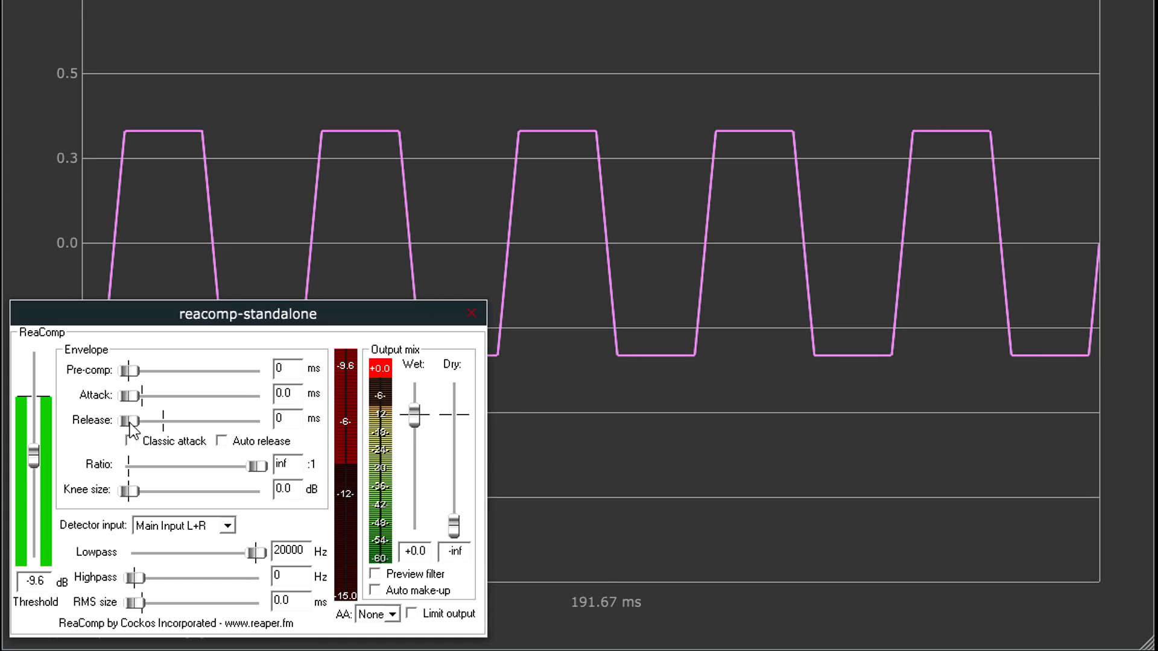
Audition a larger RMS size on the test tone, return it to 0.0 ms, and raise the release to 178 ms
left_click_drag(143, 422, 129, 400)
left_click_drag(140, 605, 242, 602)
left_click_drag(240, 600, 139, 597)
left_click_drag(140, 419, 414, 424)
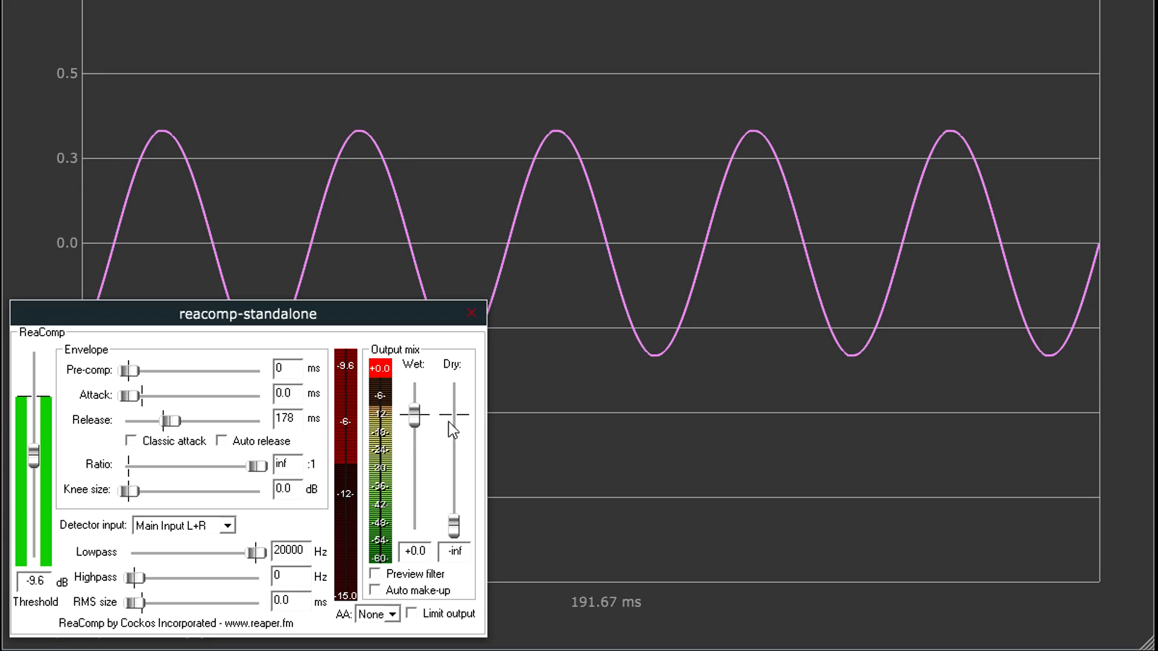
double_click(131, 392)
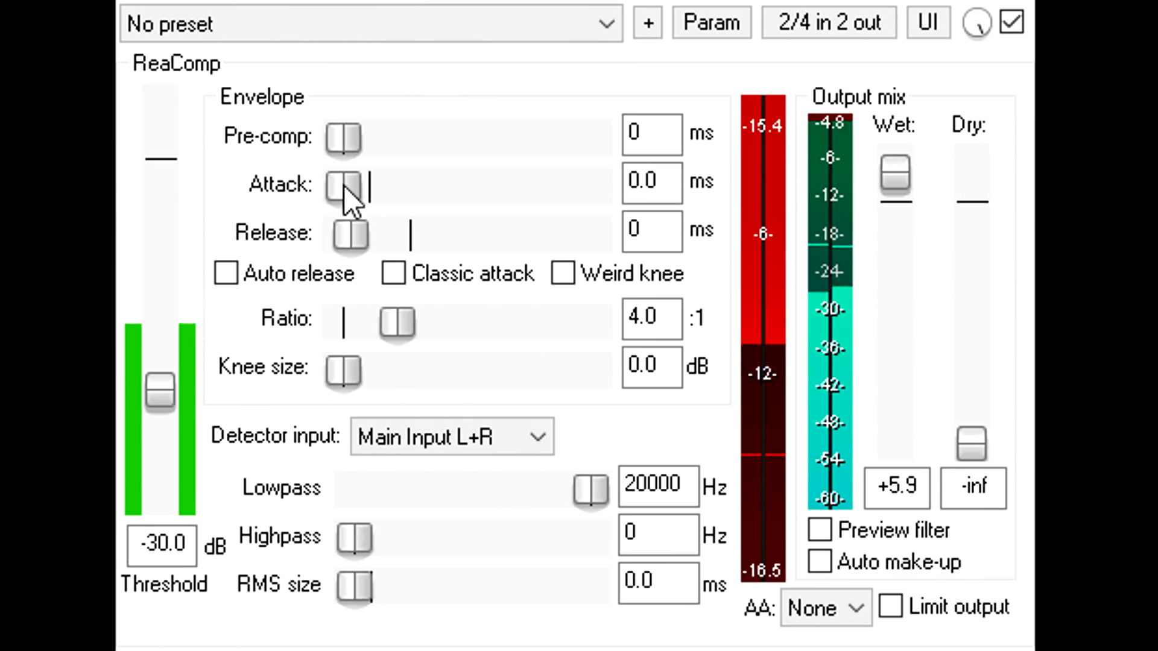
In the other ReaComp instance, set the envelope to 3.0 ms attack, 82 ms release and 2.0 dB knee size
double_click(343, 186)
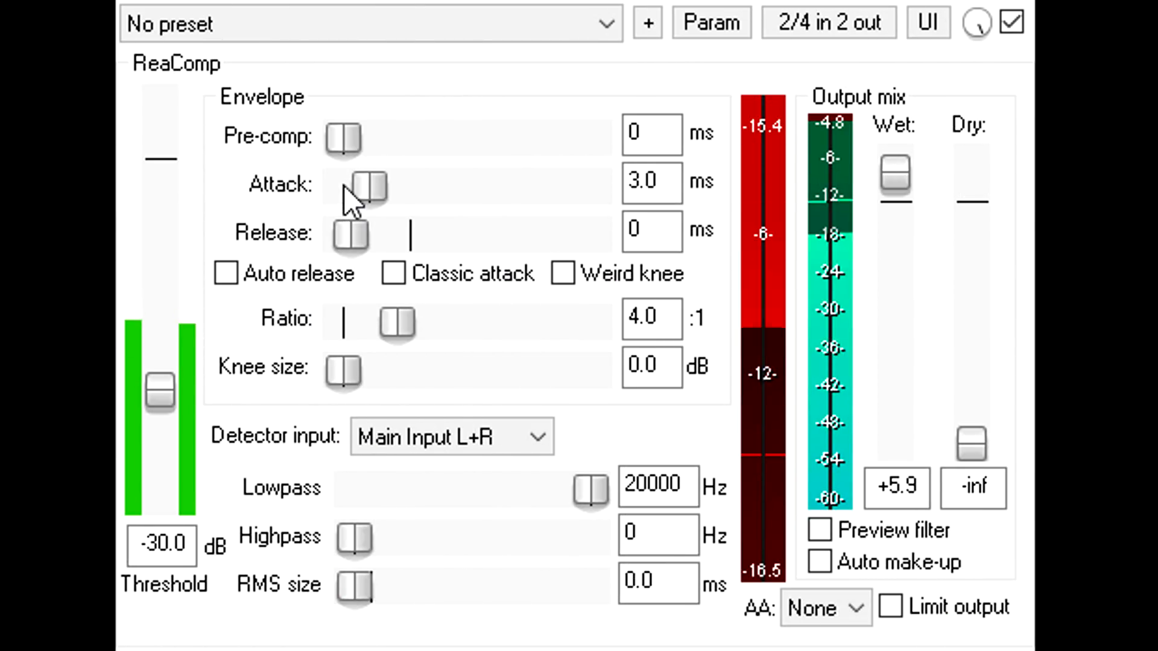
double_click(356, 230)
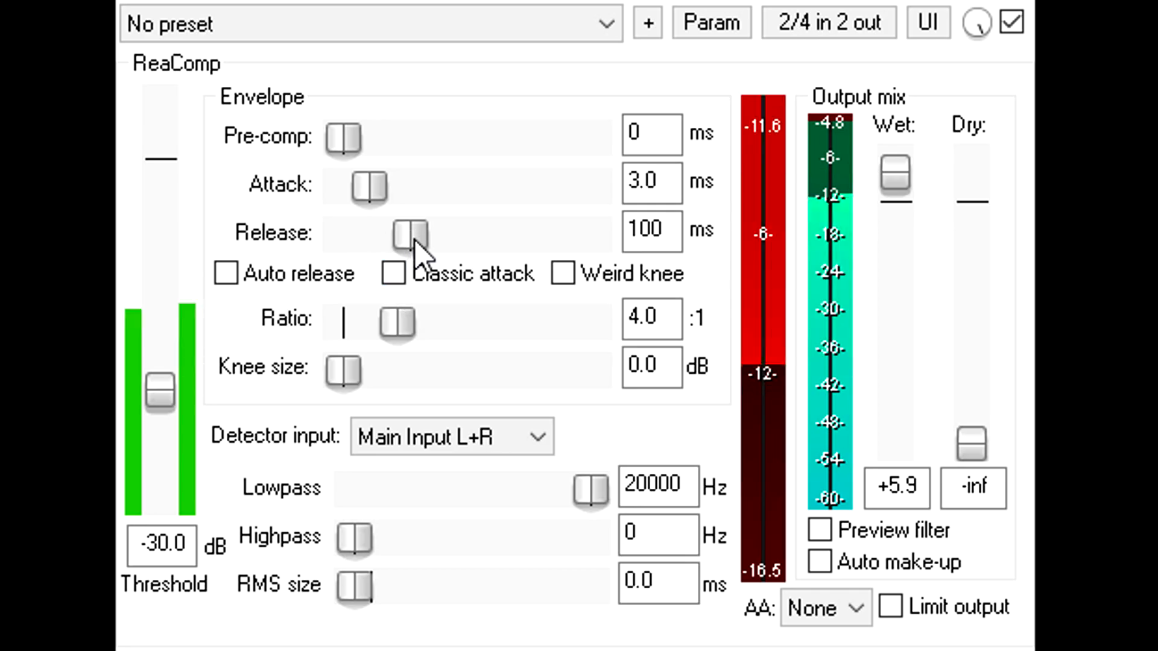
mouse_move(415, 241)
left_mouse_down()
mouse_move(441, 235)
mouse_move(389, 235)
mouse_move(409, 235)
left_mouse_up()
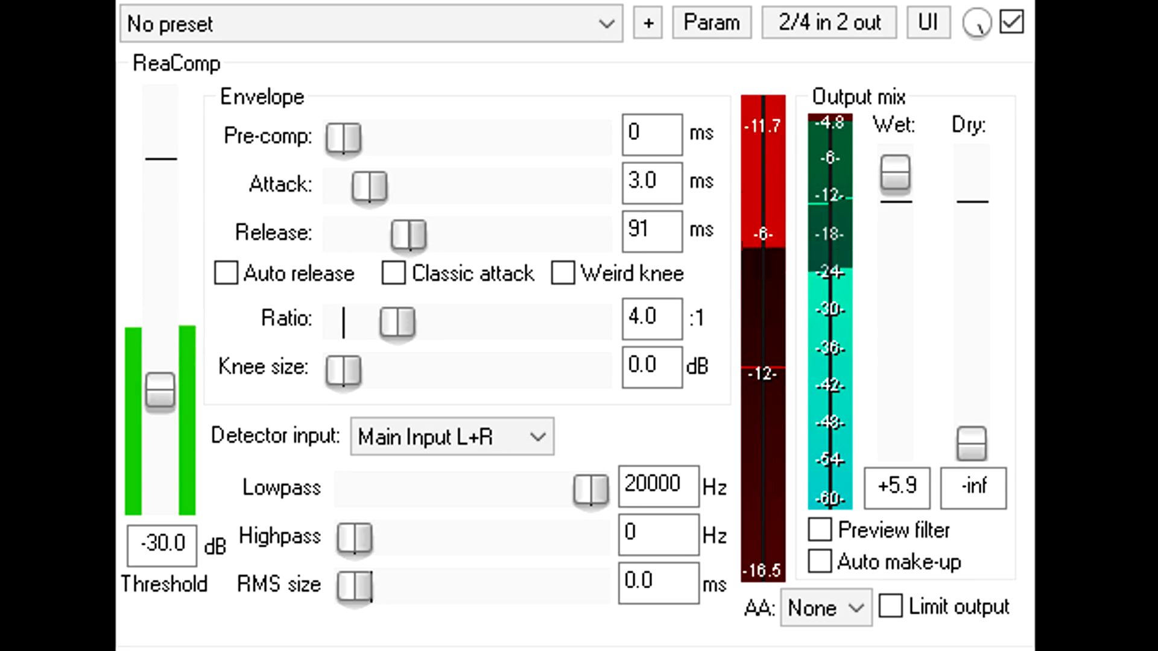
left_click_drag(407, 235, 407, 236)
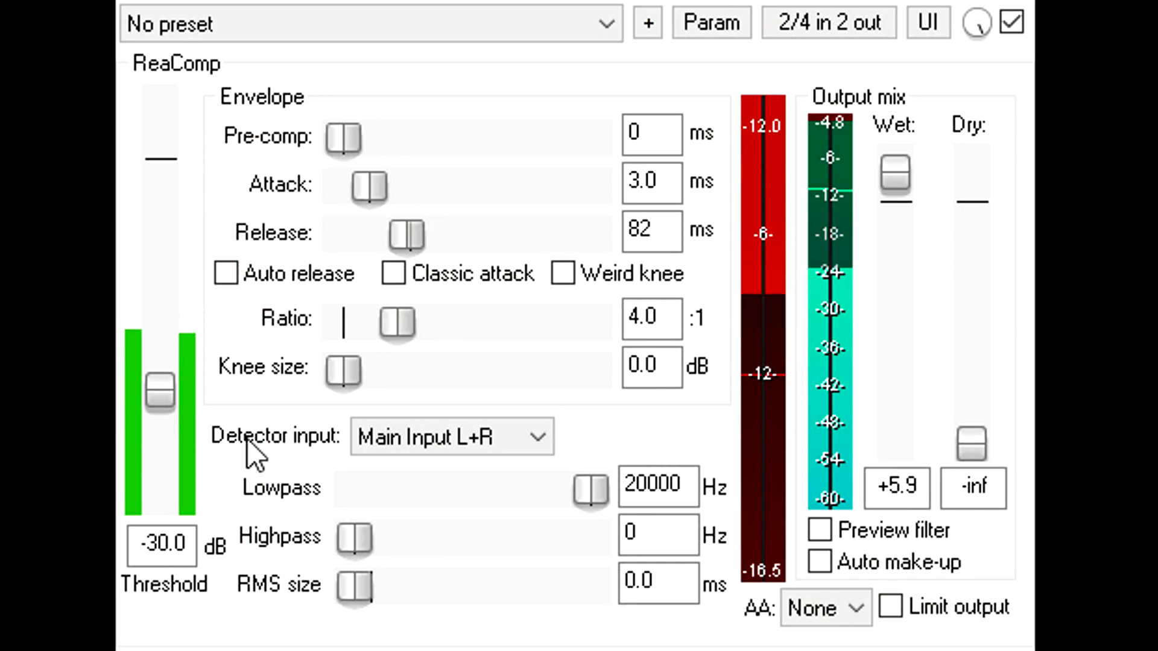
left_click_drag(345, 368, 366, 367)
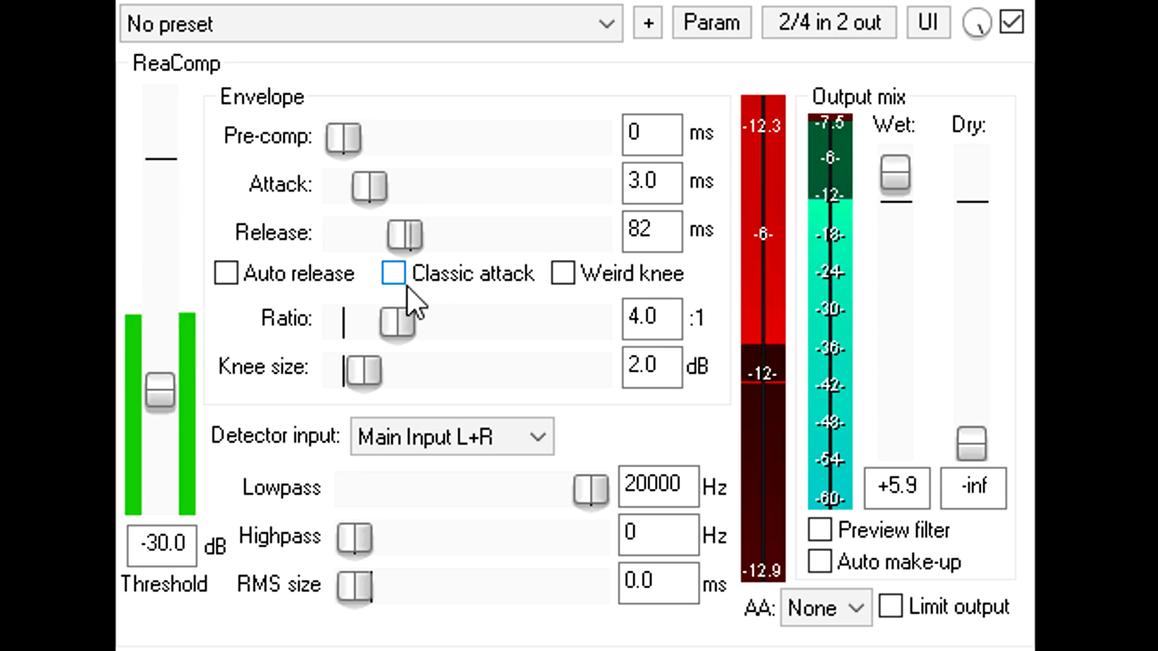
Compare Classic attack on and off at attack times of 6.6 and 11.1 ms, ending with it off and attack at 3.0 ms
left_click(394, 274)
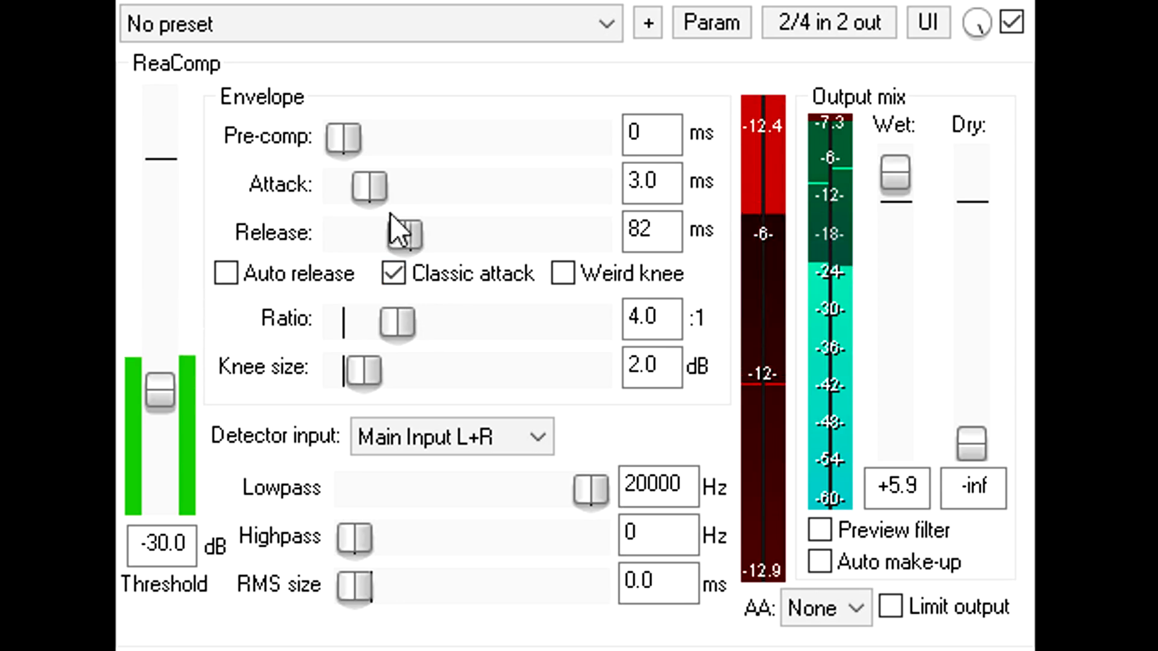
left_click_drag(373, 190, 386, 189)
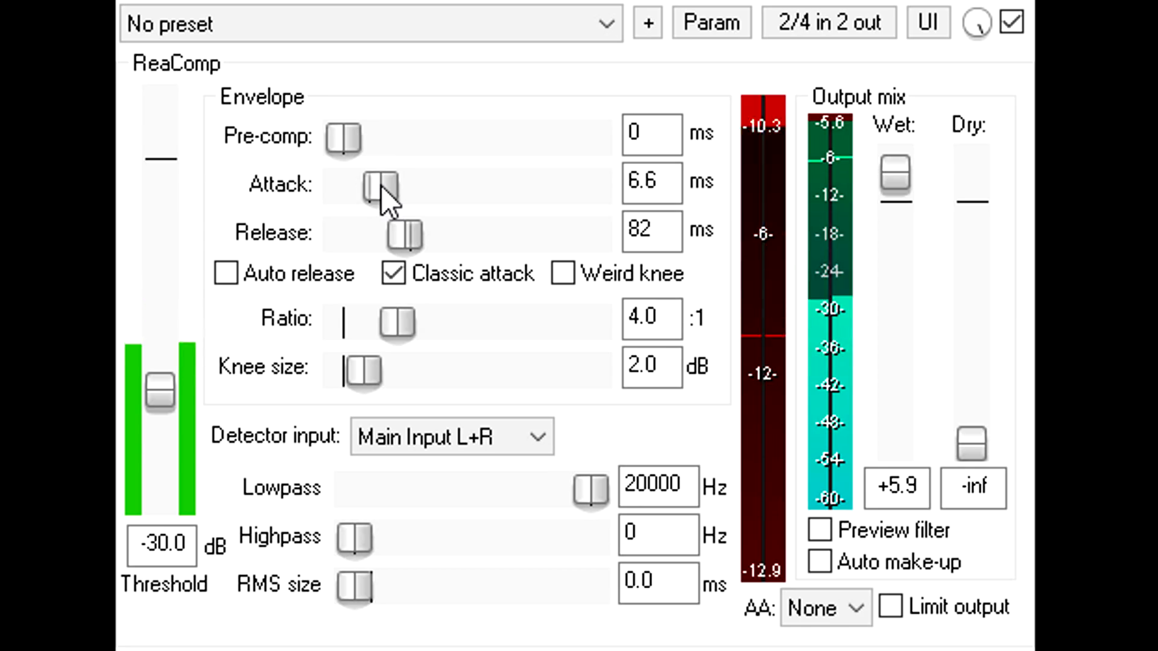
left_click(400, 273)
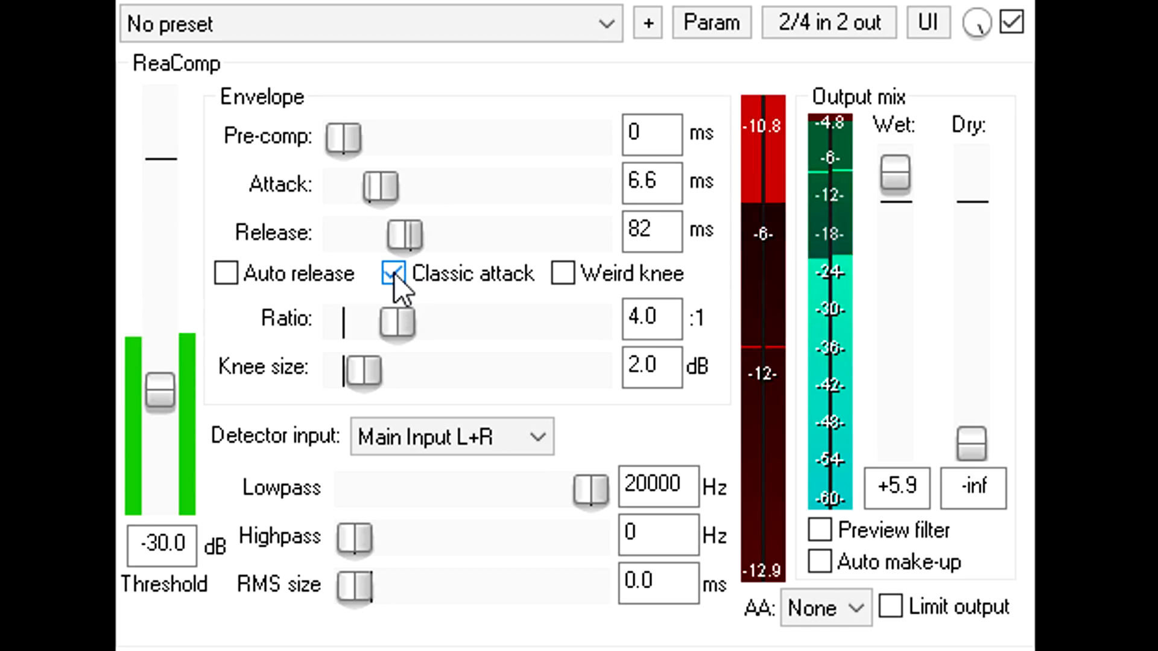
left_click_drag(385, 186, 395, 185)
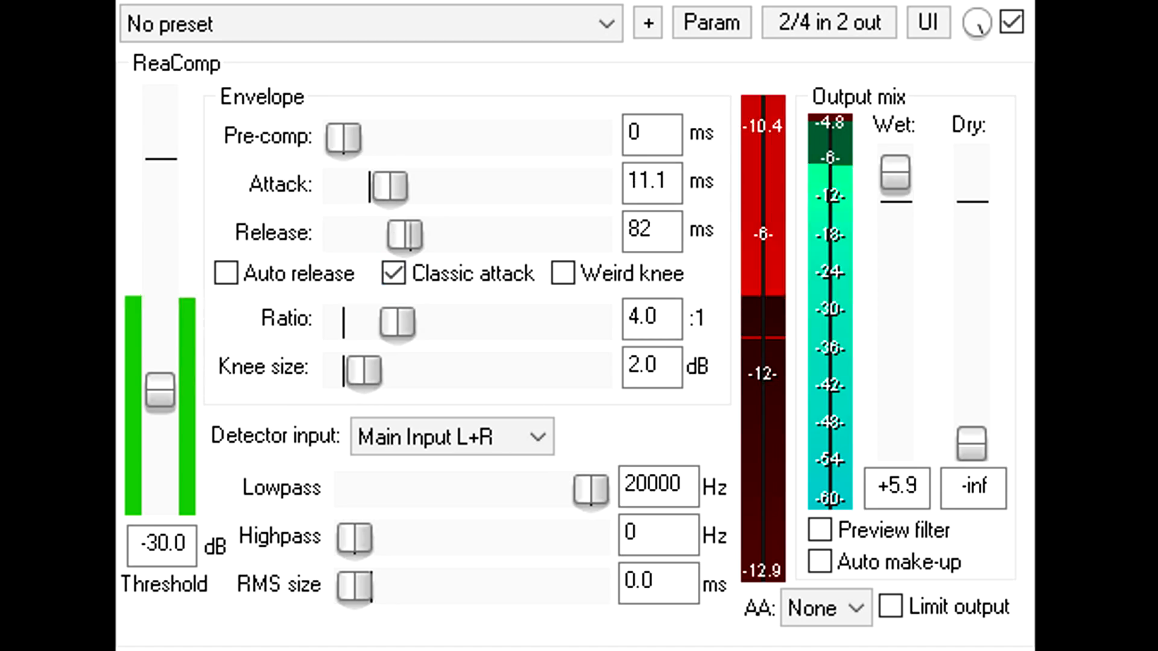
left_click(395, 282)
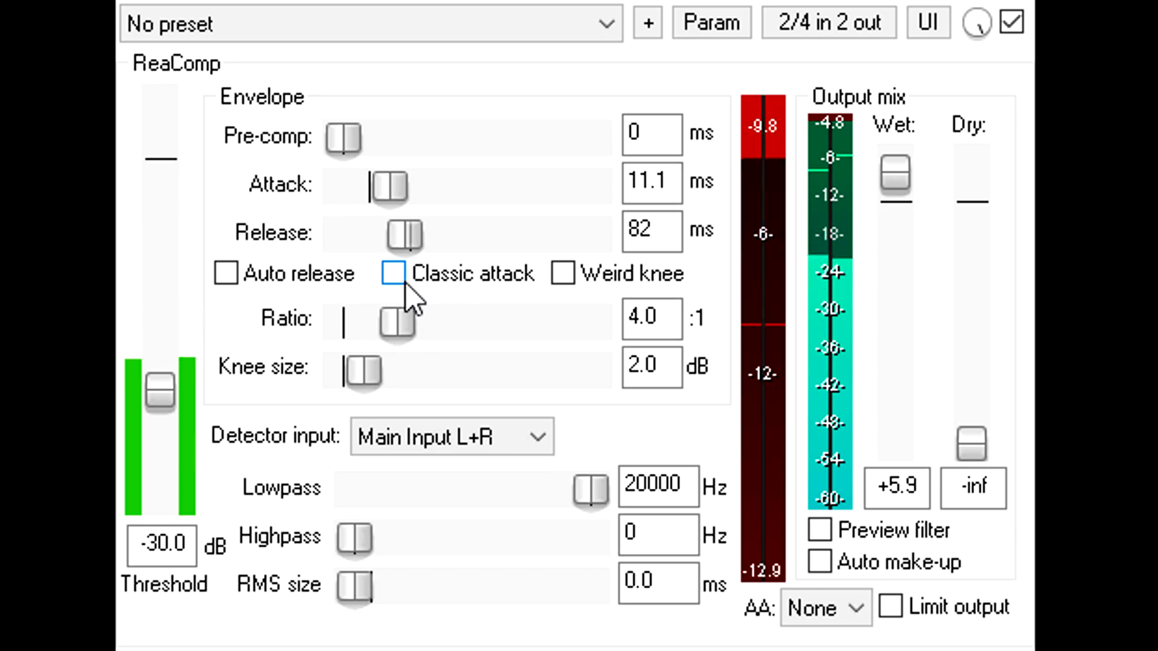
left_click(395, 278)
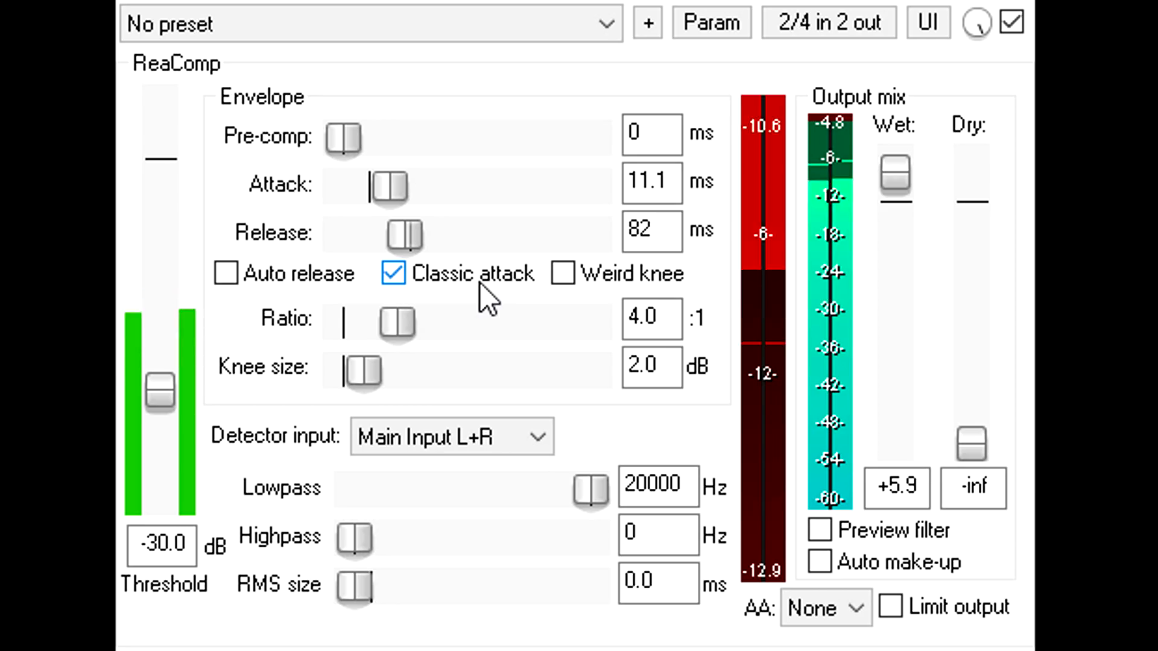
left_click(396, 275)
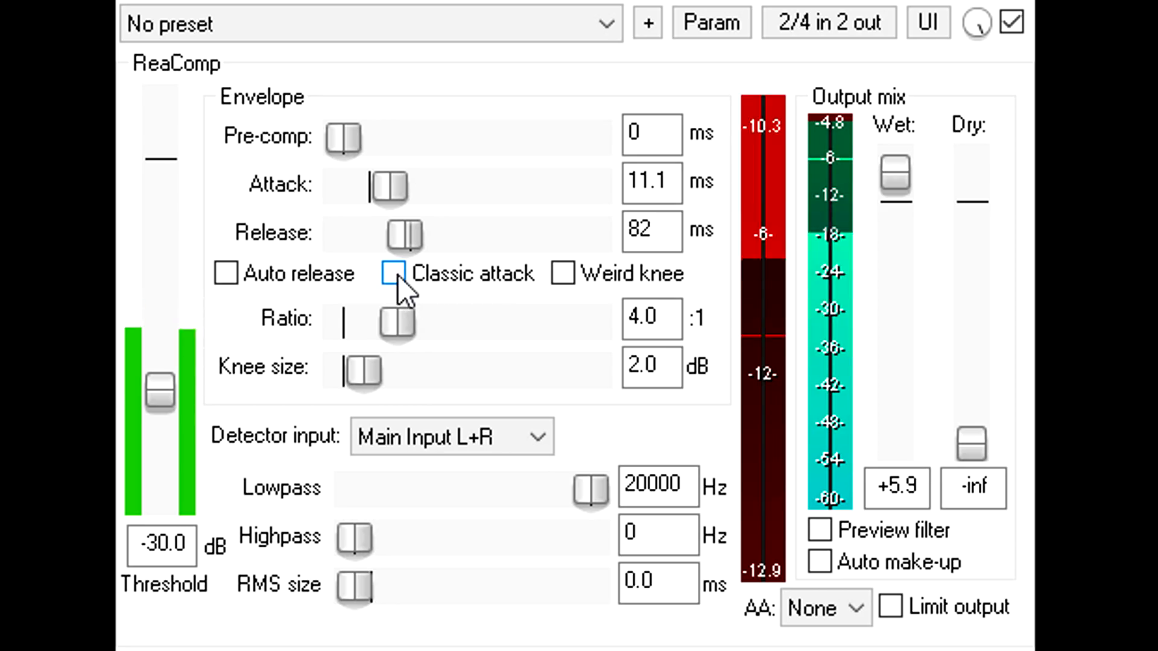
double_click(389, 178)
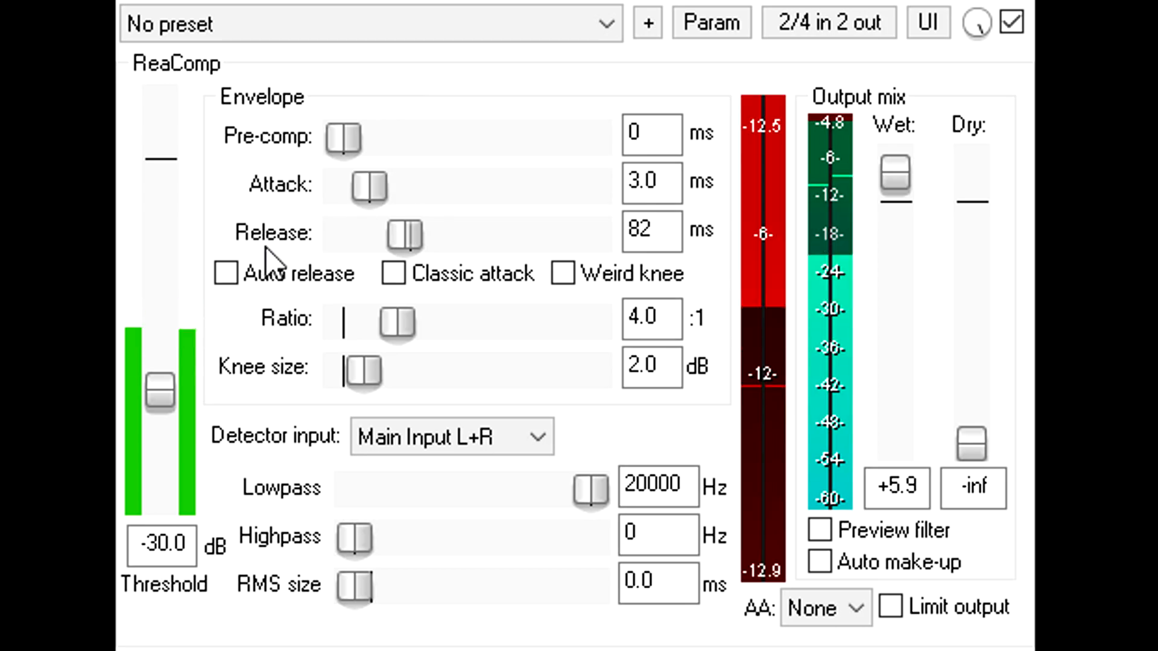
Compare Auto release on and off with the 82 ms release, leaving it off
left_click(222, 283)
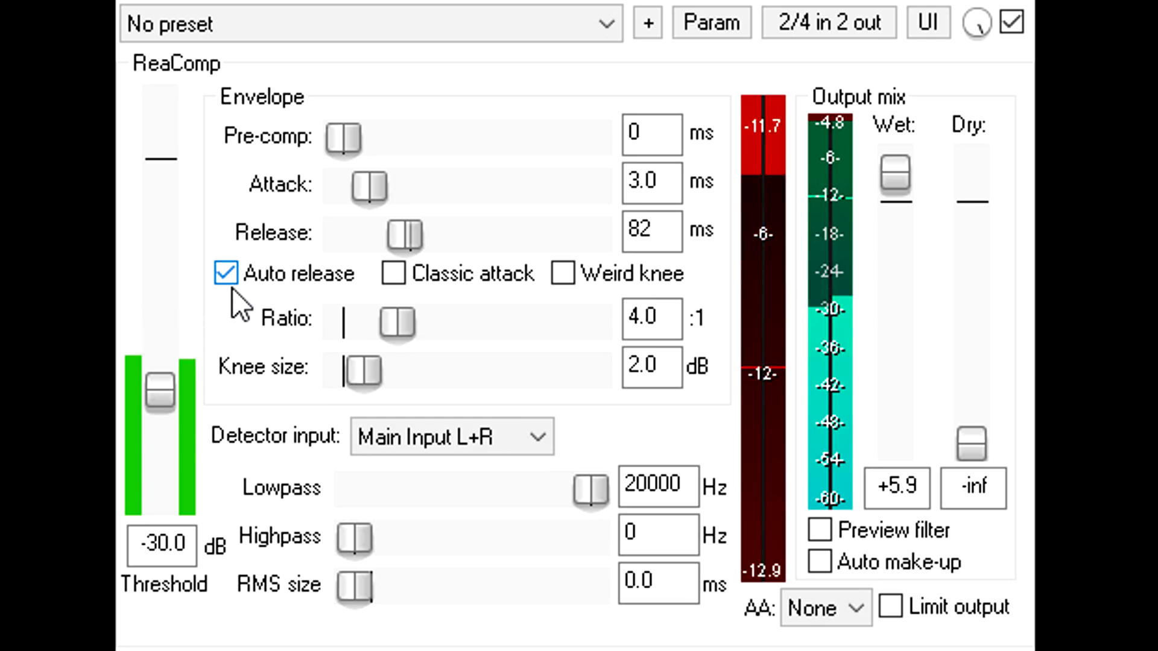
left_click(228, 283)
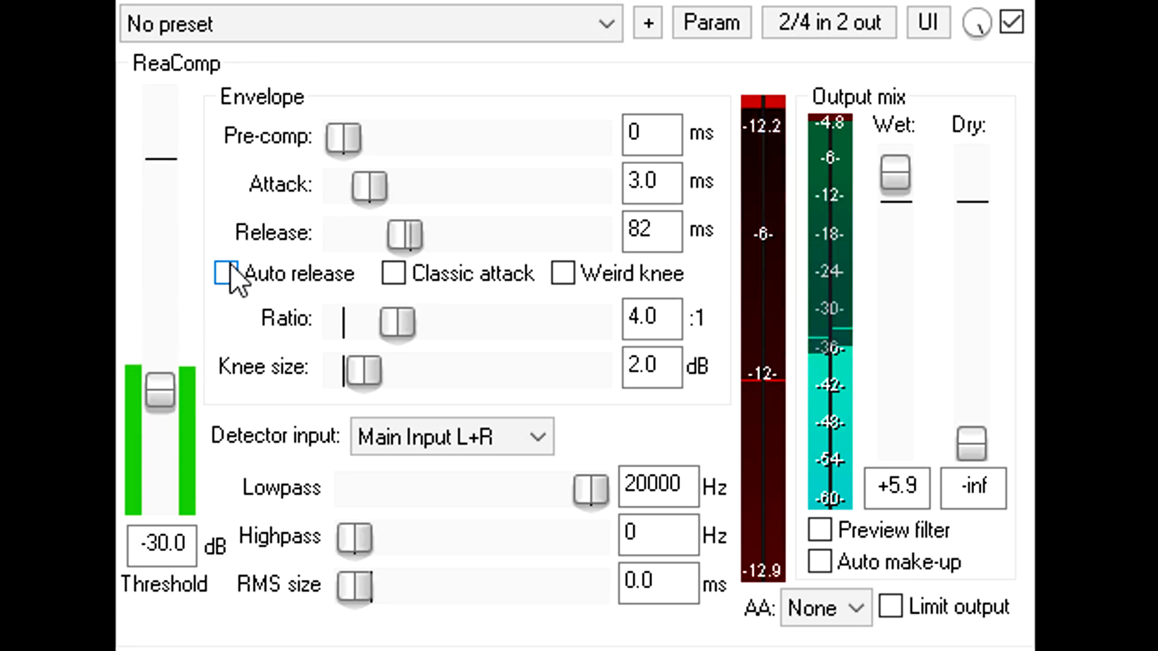
left_click(228, 276)
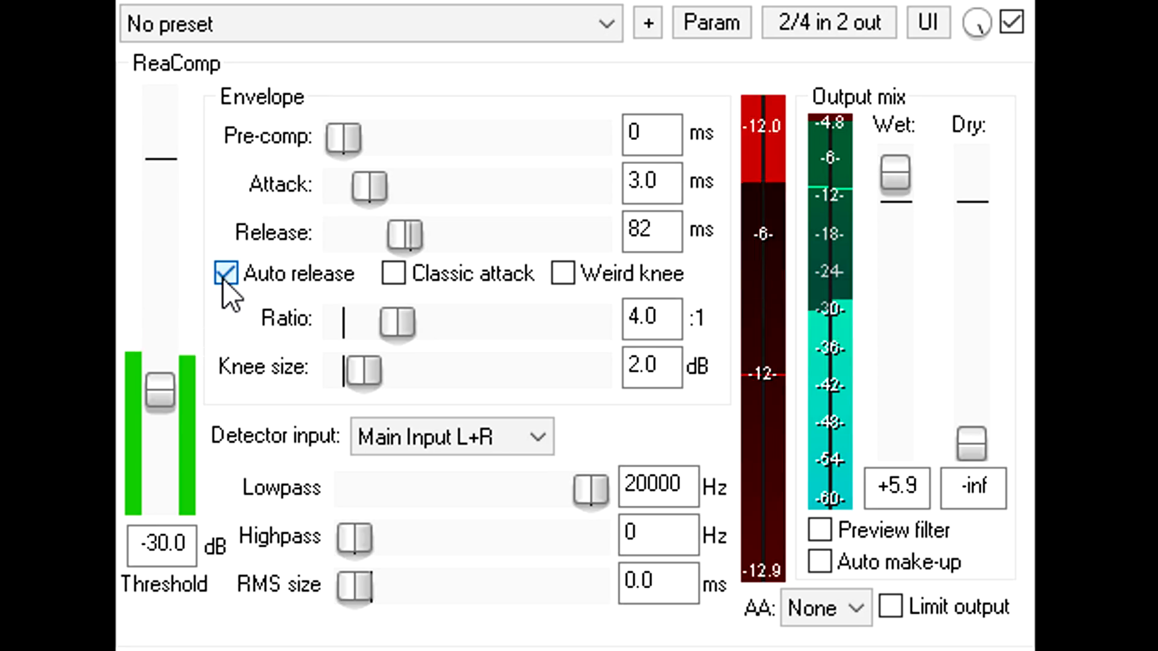
left_click(226, 273)
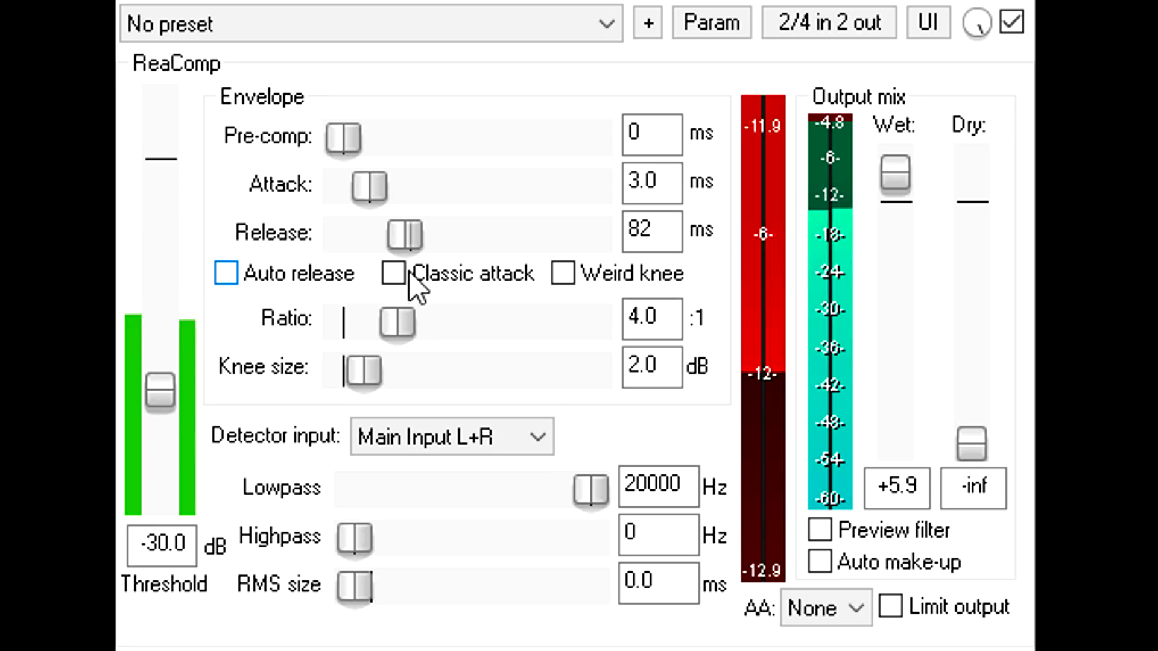
Compare Auto release on and off at release times of 21 and 100 ms, ending with it off and release at 100 ms
left_click_drag(405, 230, 384, 232)
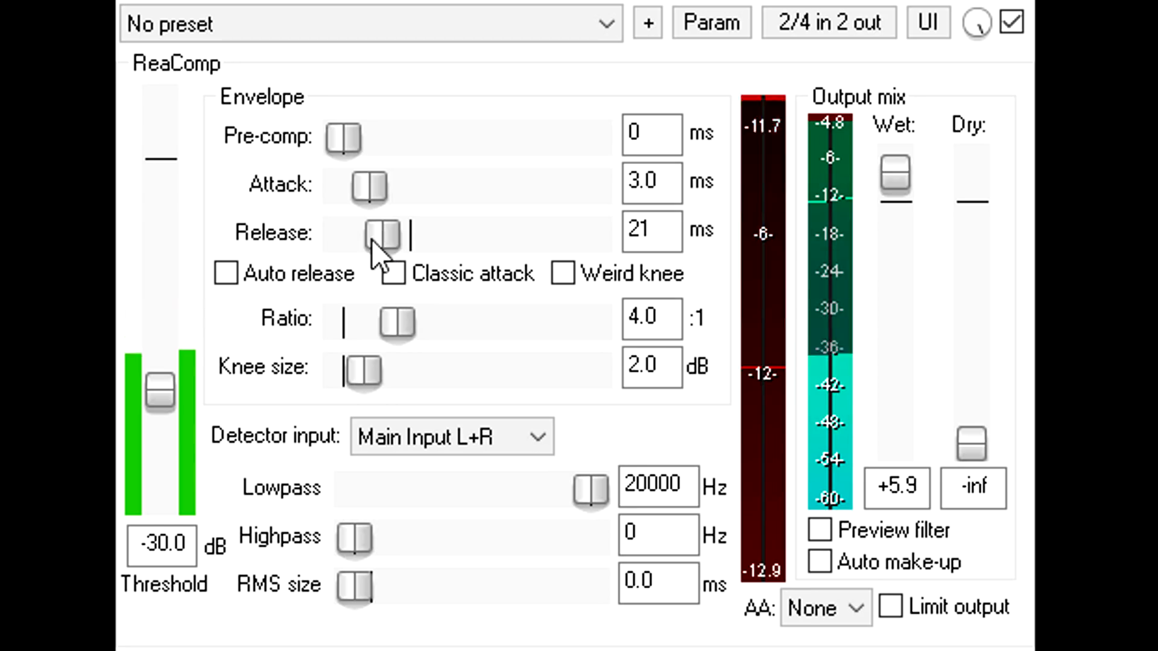
left_click(271, 281)
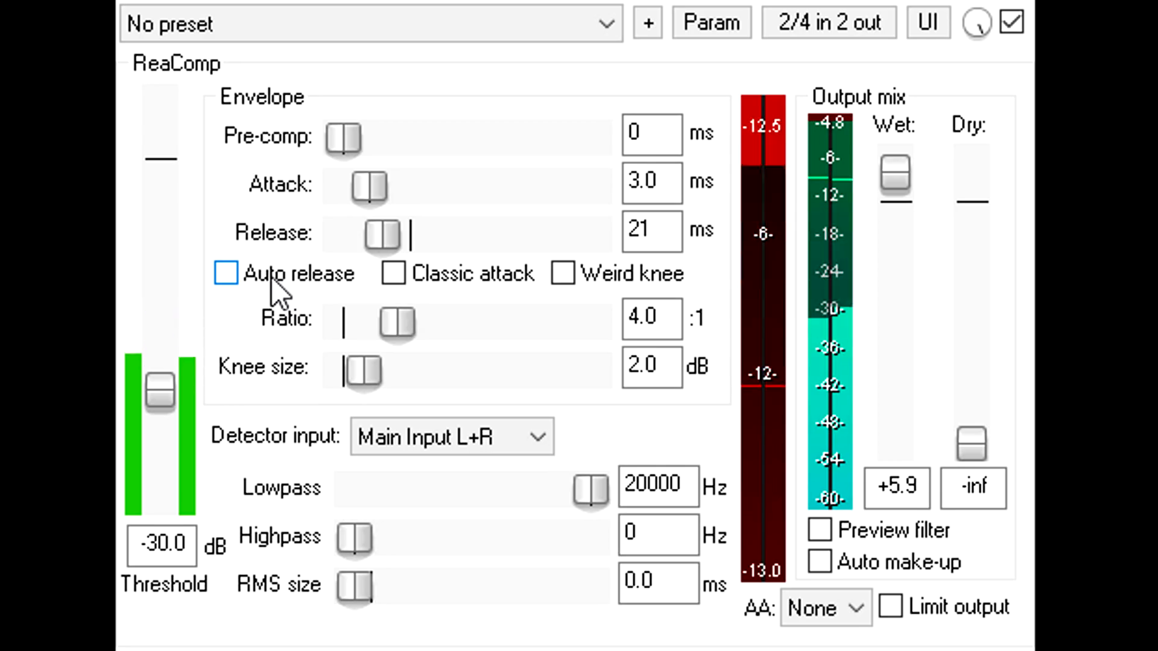
left_click(272, 279)
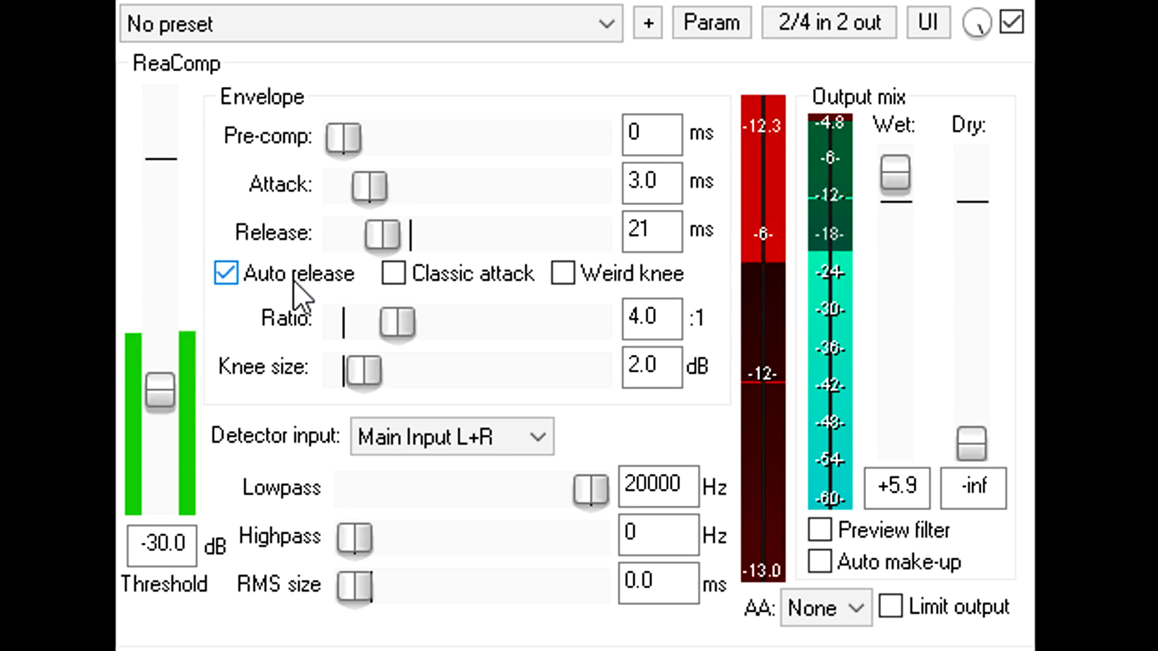
double_click(383, 238)
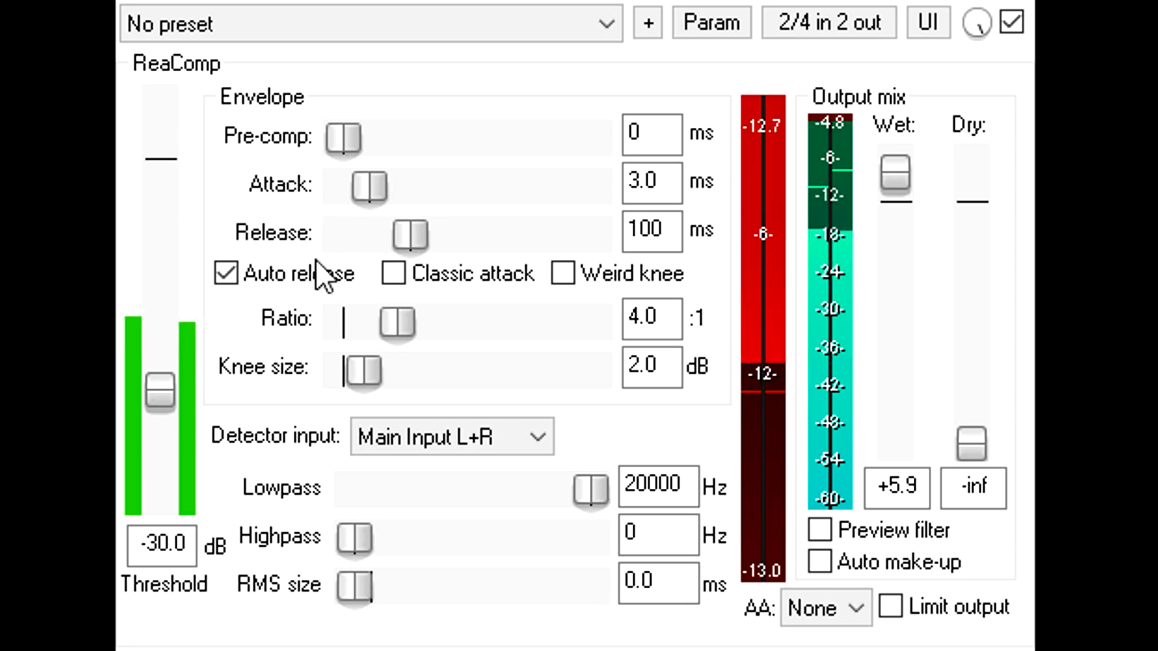
left_click(271, 285)
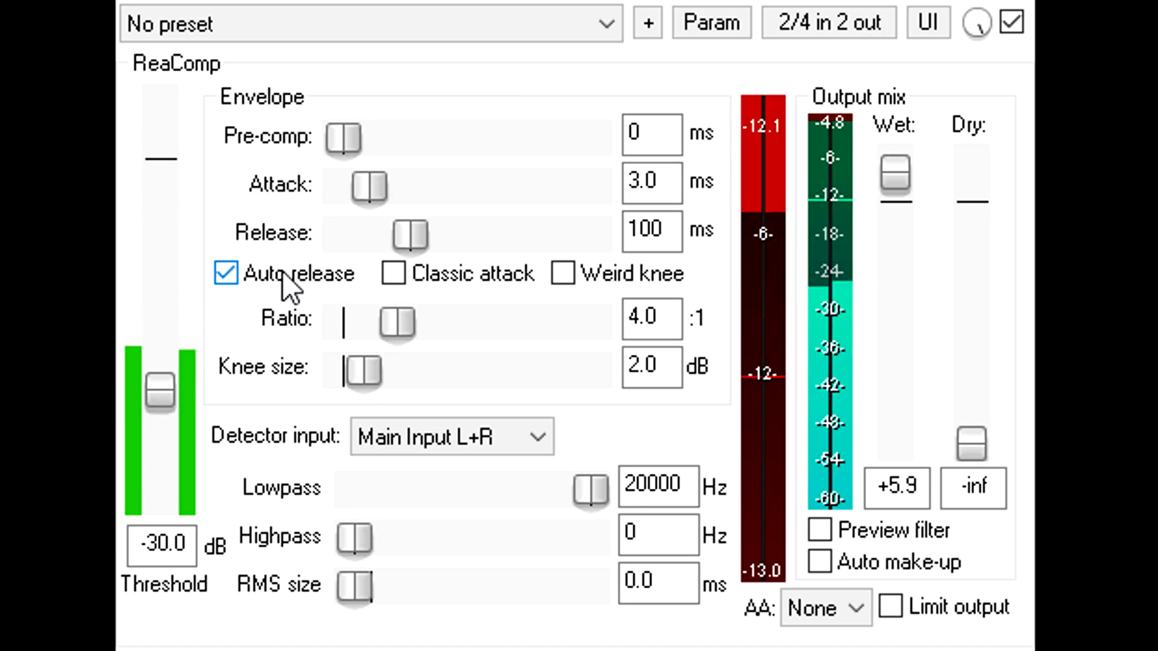
left_click(283, 278)
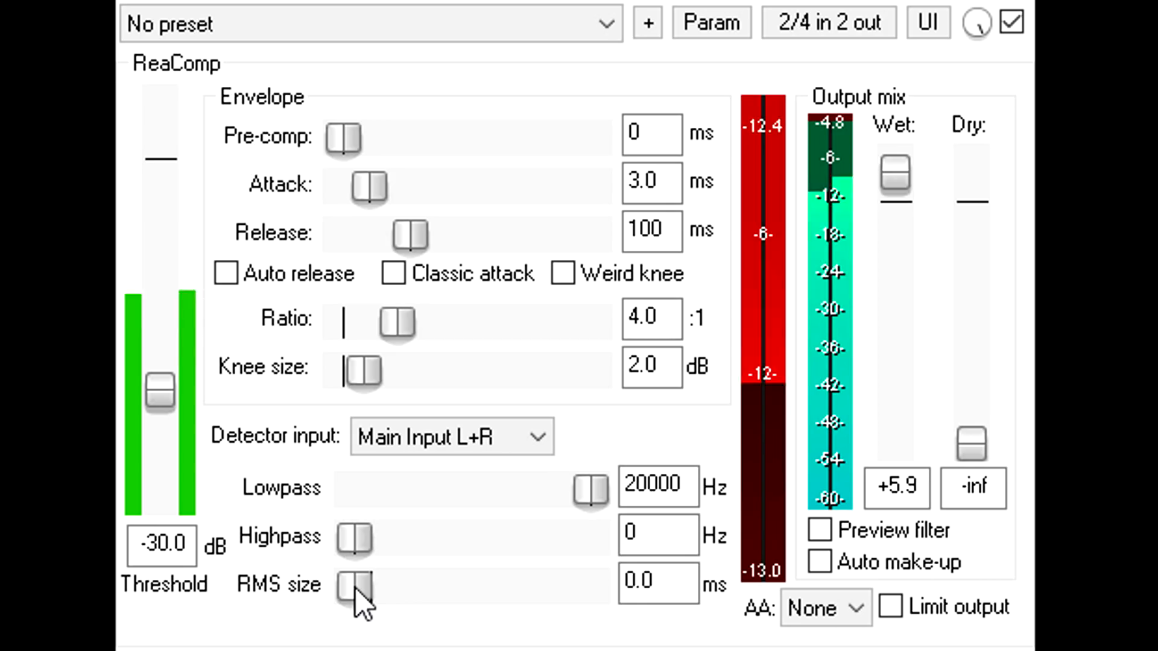
Audition an RMS size of 21.9 ms and return it to 0.0 ms
left_click_drag(362, 595, 388, 586)
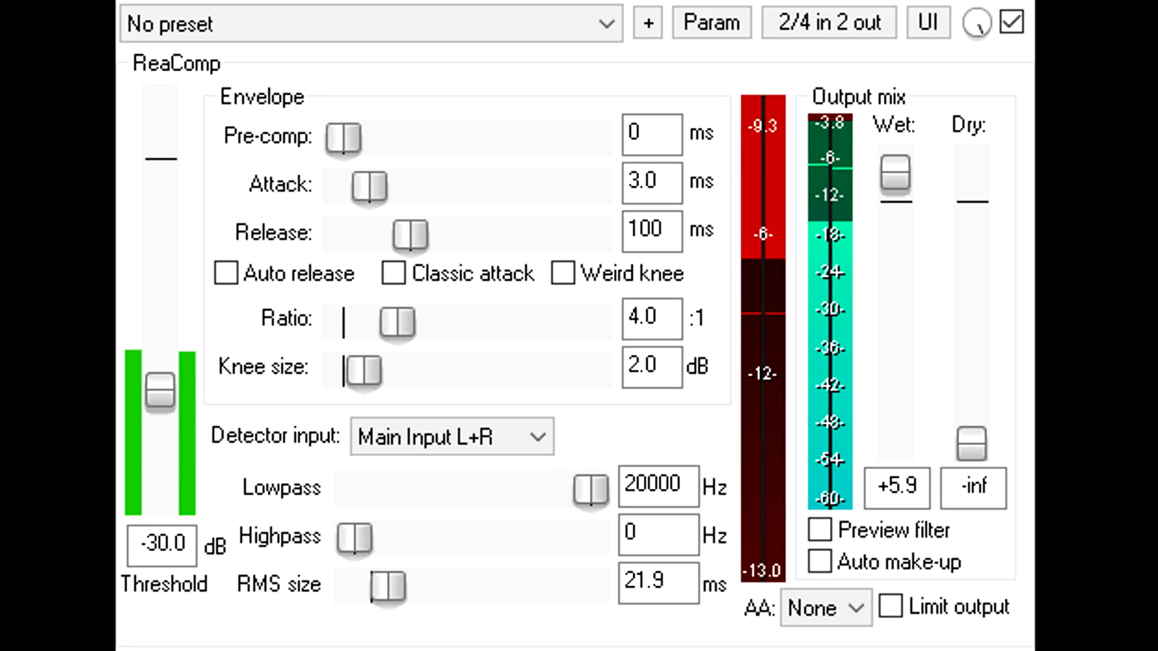
left_click_drag(390, 586, 273, 584)
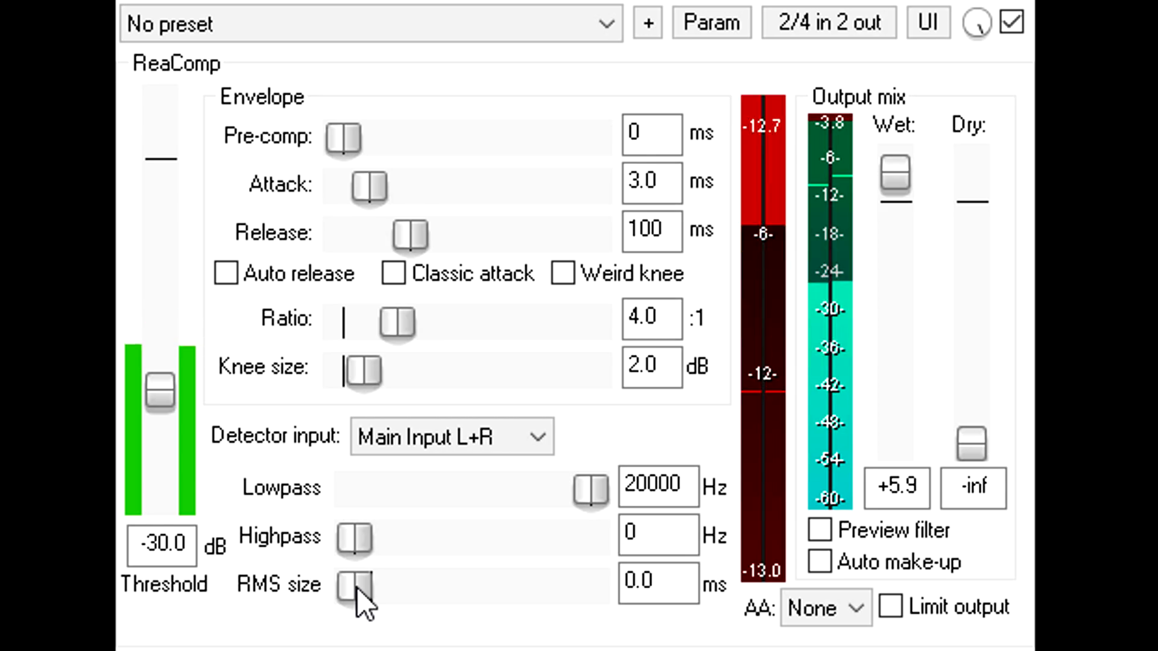
Set the RMS size to 20.2 ms, the attack to 6.0 ms and the release to 50 ms
left_click_drag(356, 592, 388, 592)
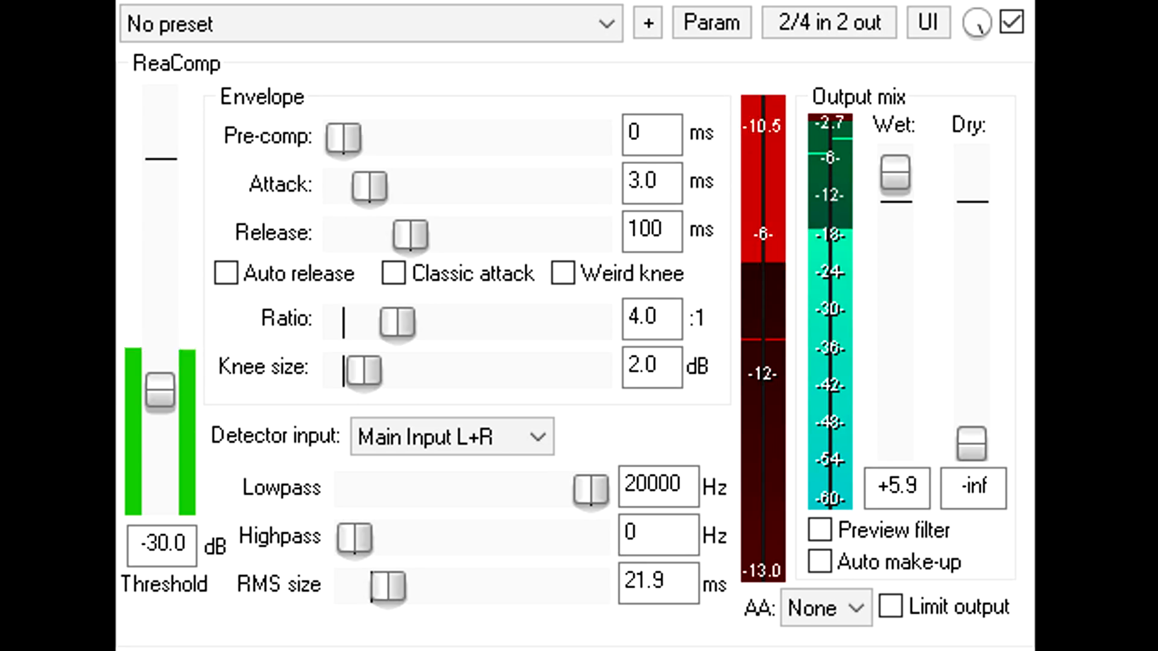
mouse_move(387, 586)
left_mouse_down()
mouse_move(436, 586)
mouse_move(394, 586)
left_mouse_up()
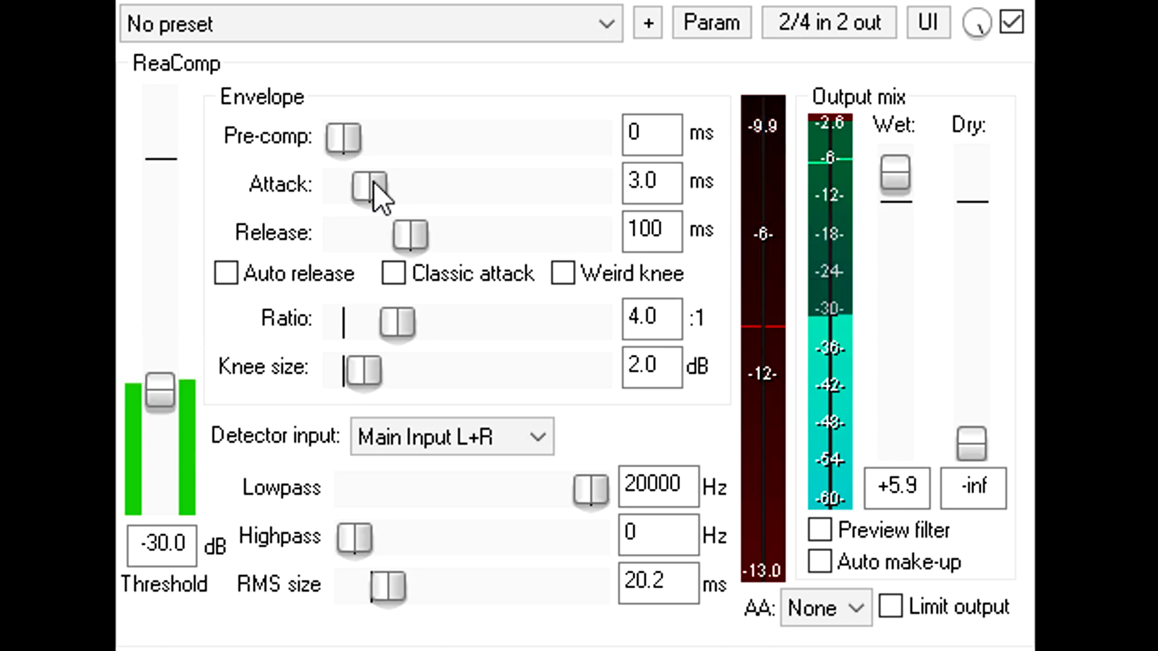
left_click_drag(373, 190, 378, 190)
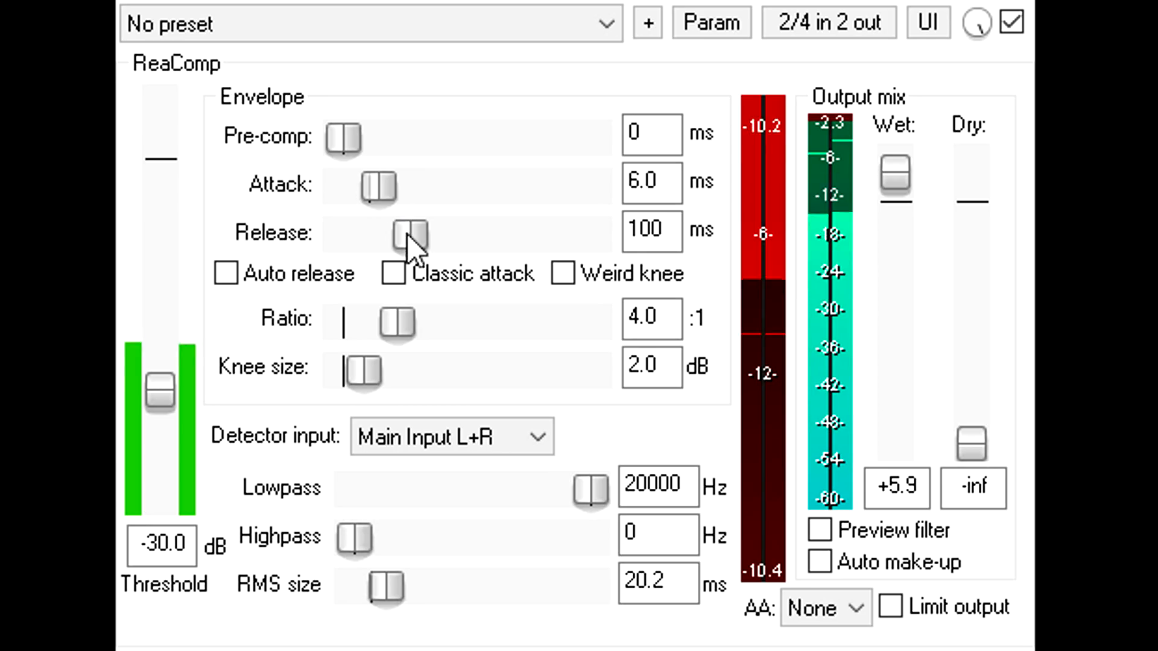
left_click_drag(407, 234, 404, 234)
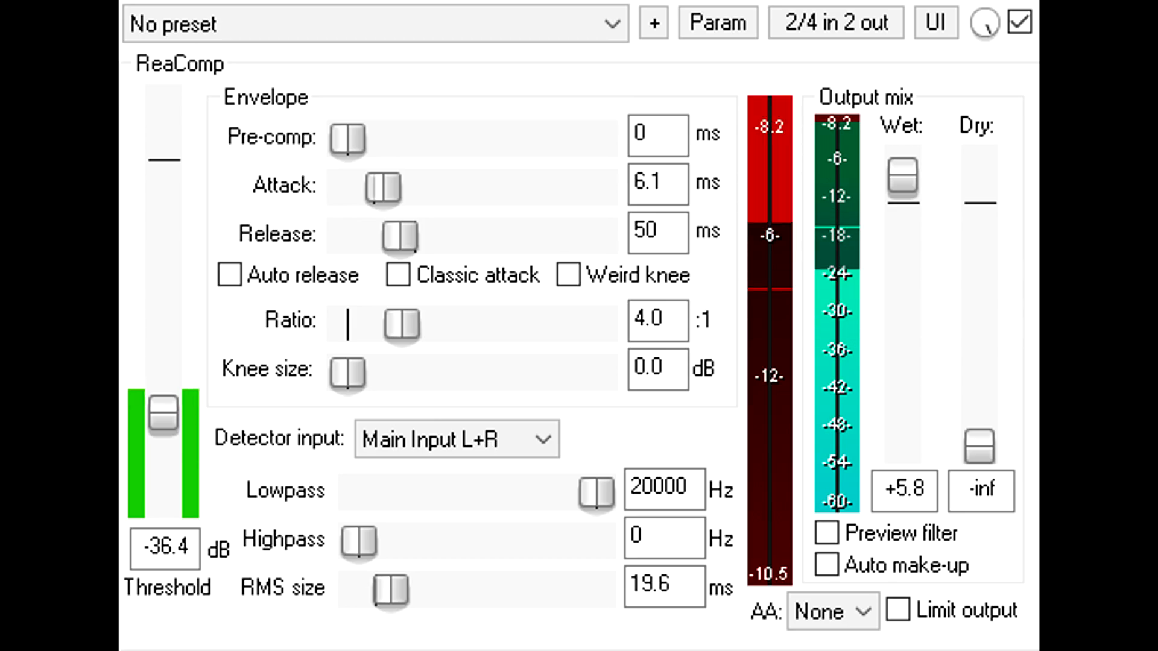
Compare the sound with the compressor bypassed and enabled, and audition a much larger knee size
left_click(1023, 27)
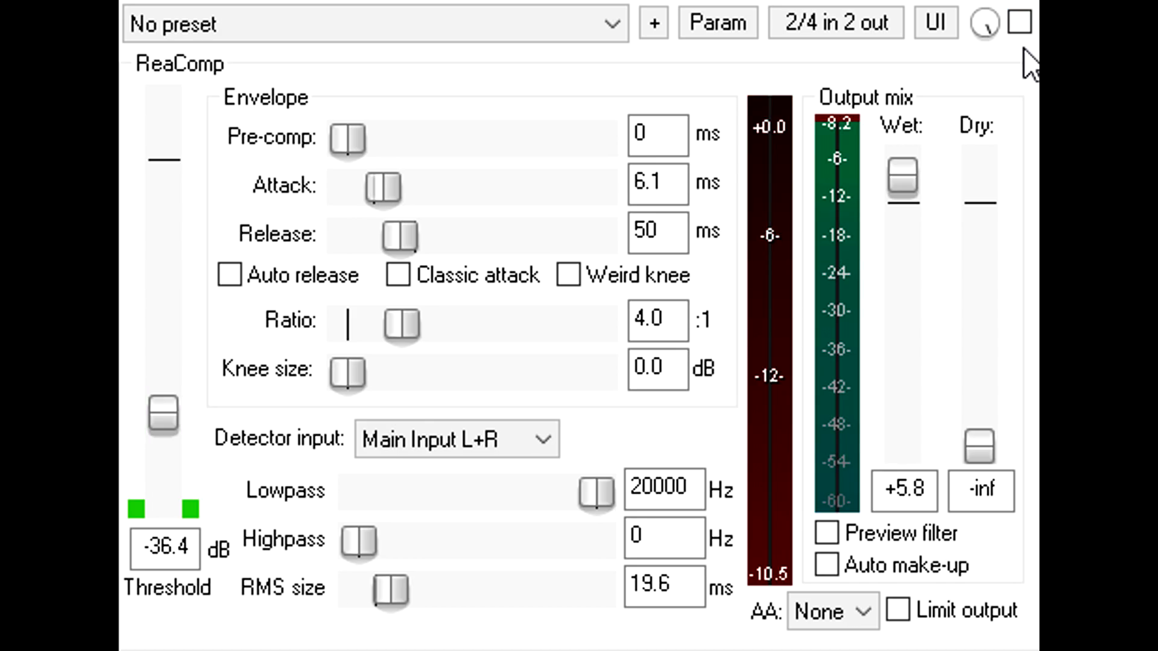
left_click(1023, 28)
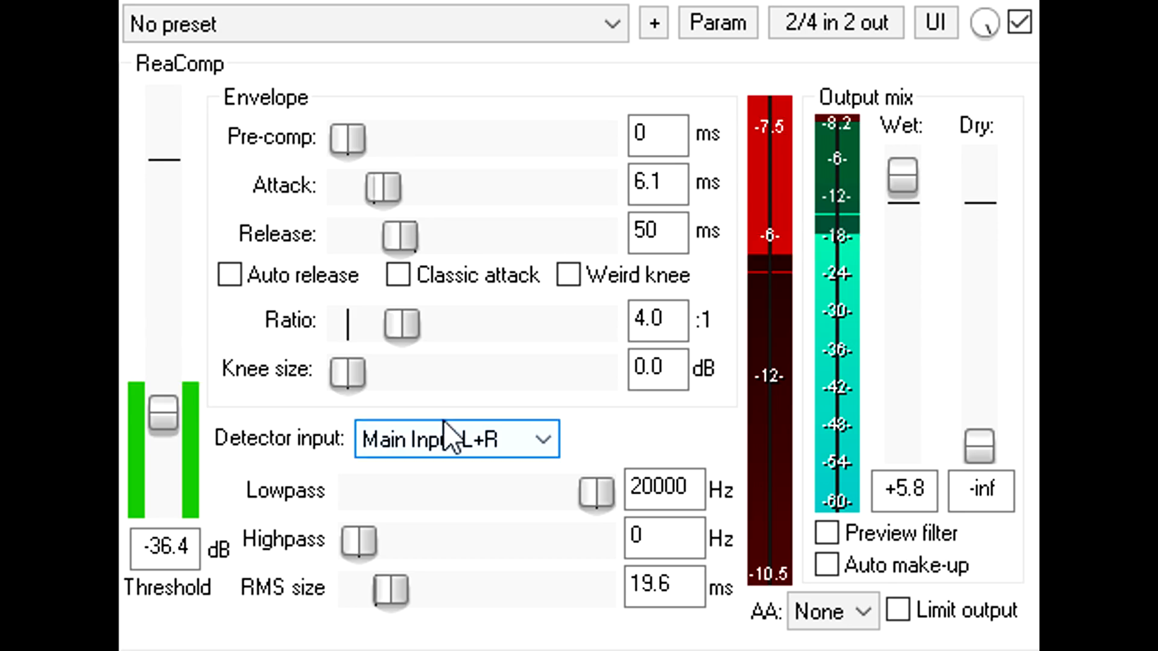
left_click_drag(344, 377, 539, 377)
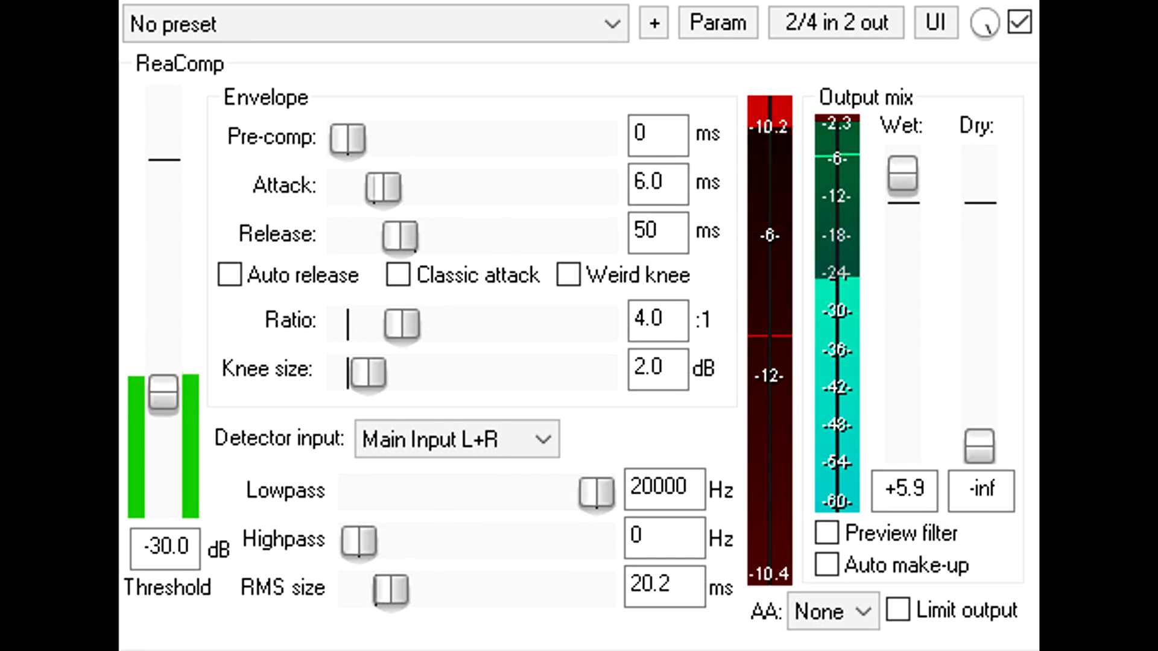
Return the RMS size to 0.0 ms, attack to 3.0 ms and wet level to 0.0 dB, with a 70 ms release
left_click_drag(395, 595, 290, 594)
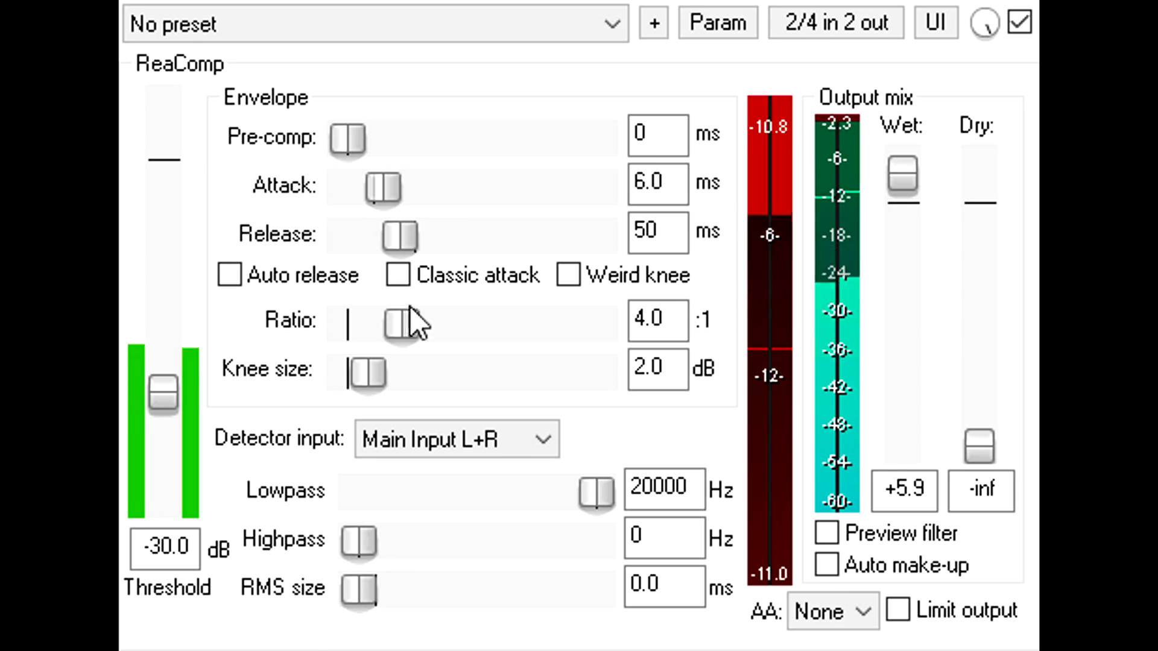
double_click(378, 190)
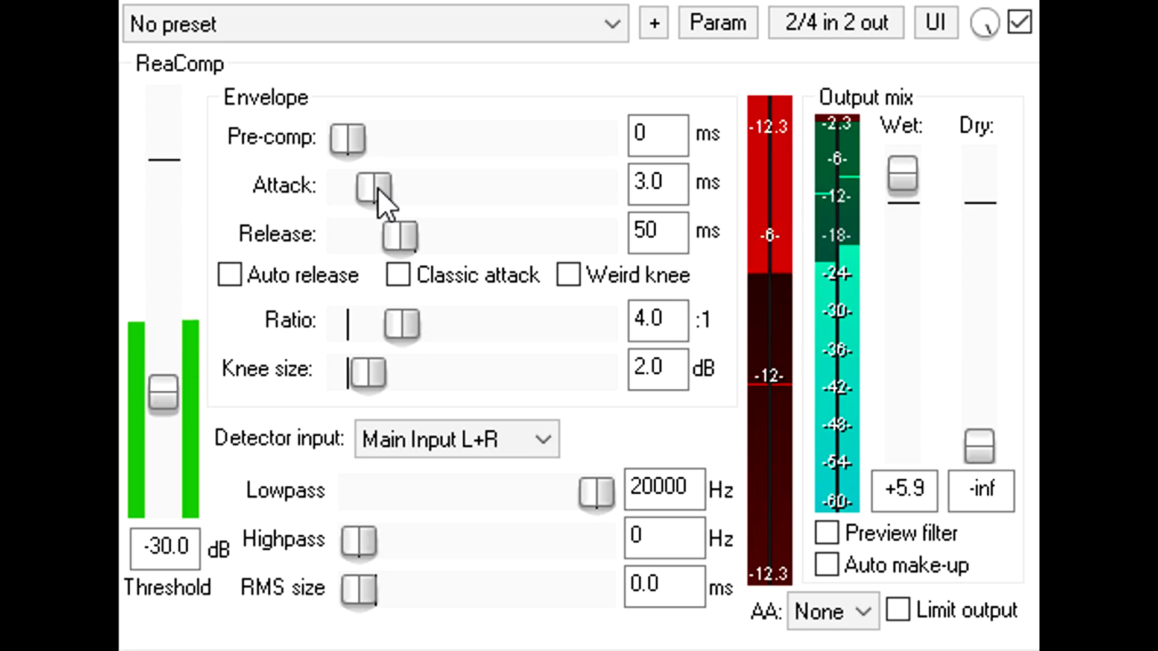
left_click_drag(401, 237, 409, 238)
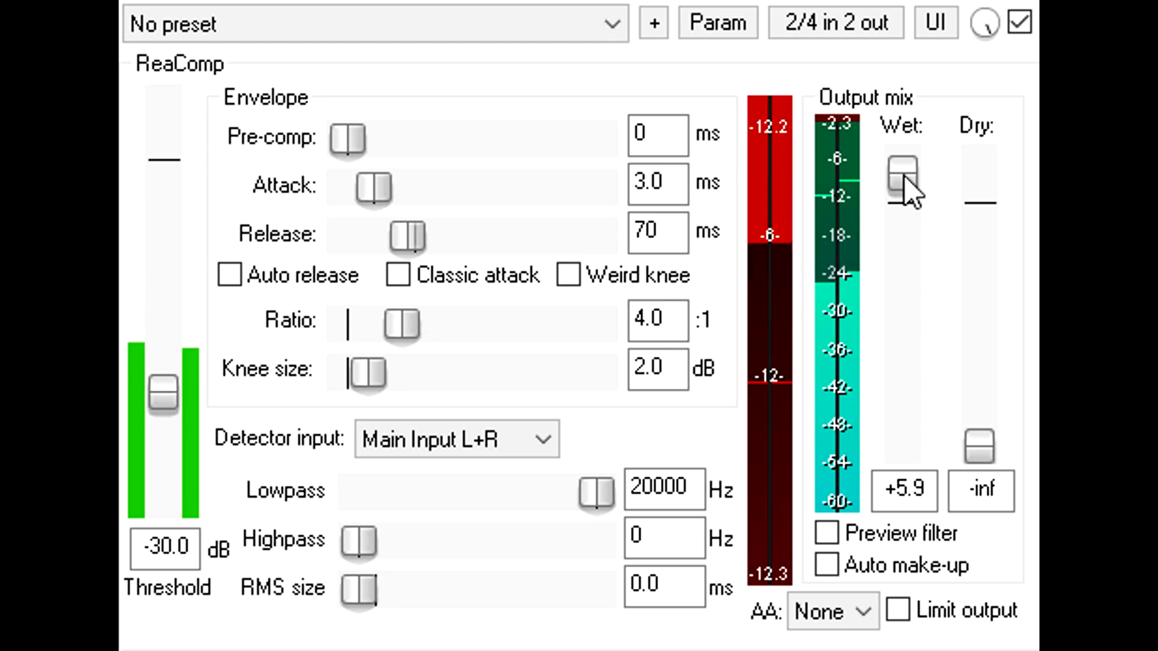
left_click_drag(904, 177, 902, 205)
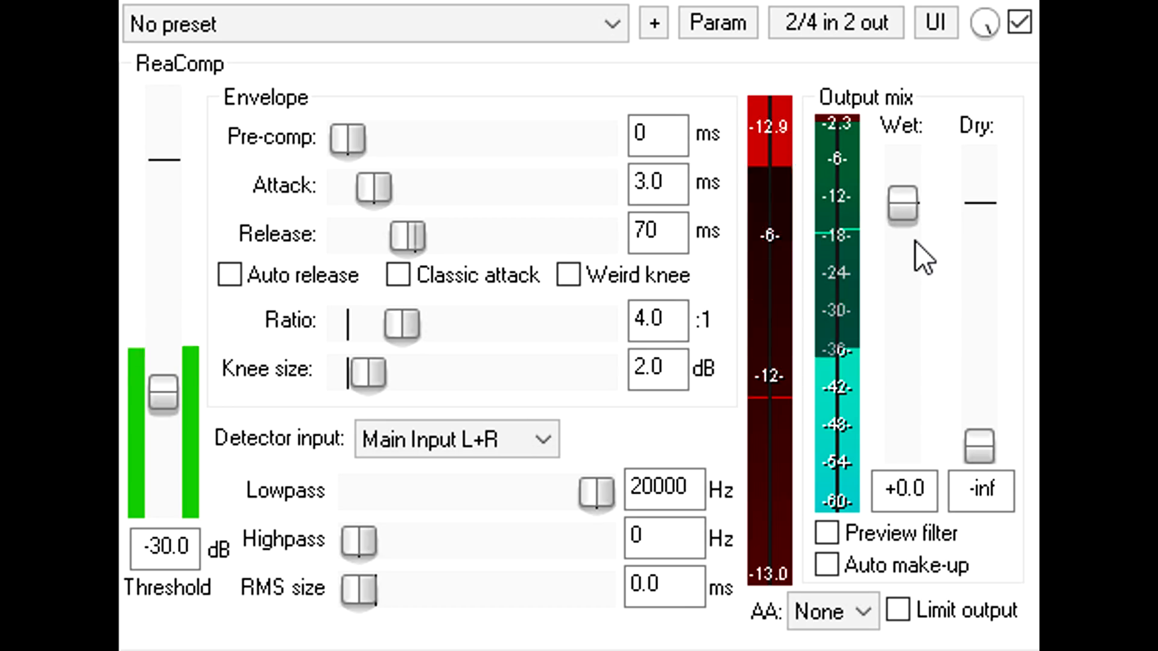
Compare Main Input L+R and Output (Feedback) as detector input at a 4.0:1 ratio, ending on Output (Feedback)
left_click(502, 437)
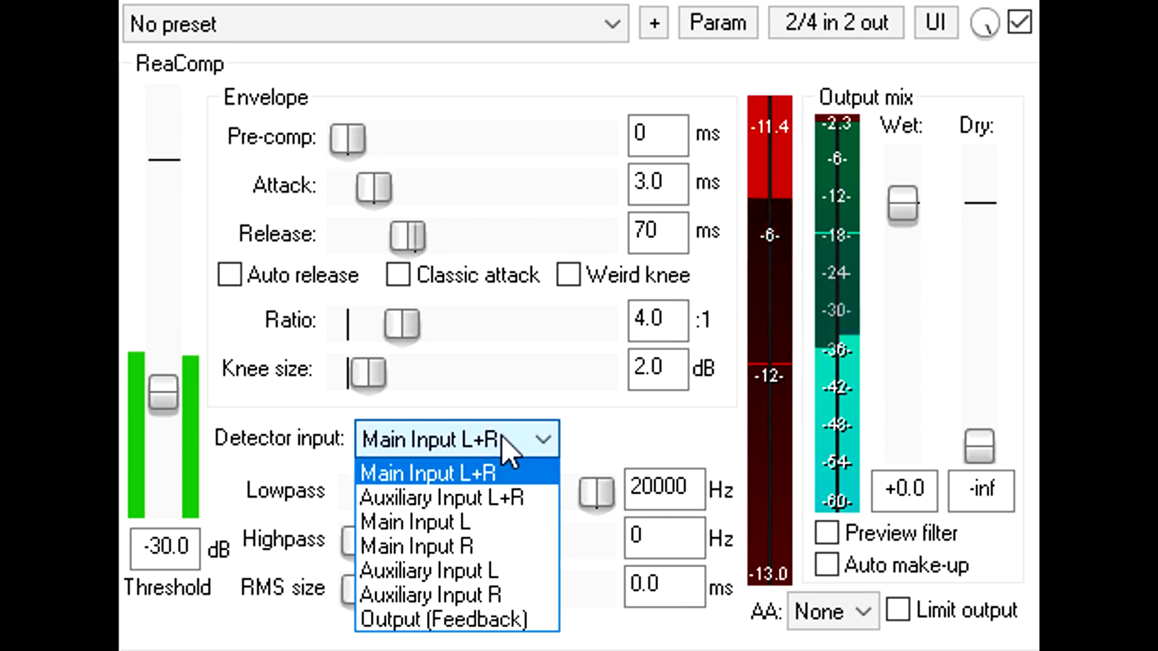
left_click(491, 618)
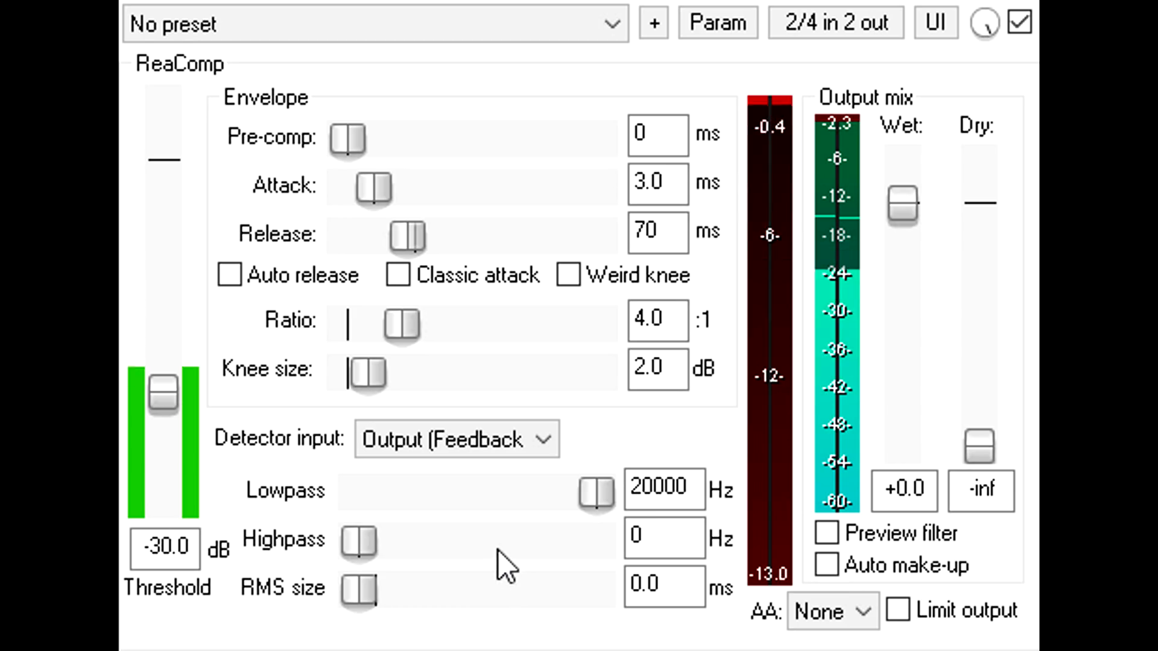
left_click(500, 444)
left_click(510, 475)
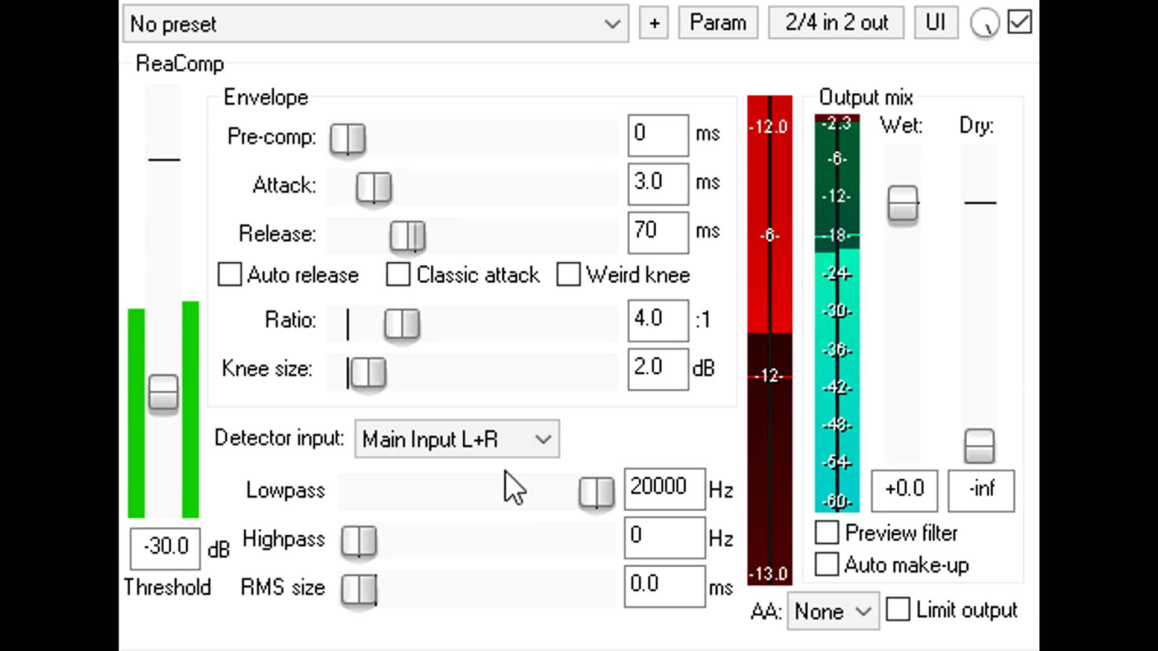
left_click(504, 437)
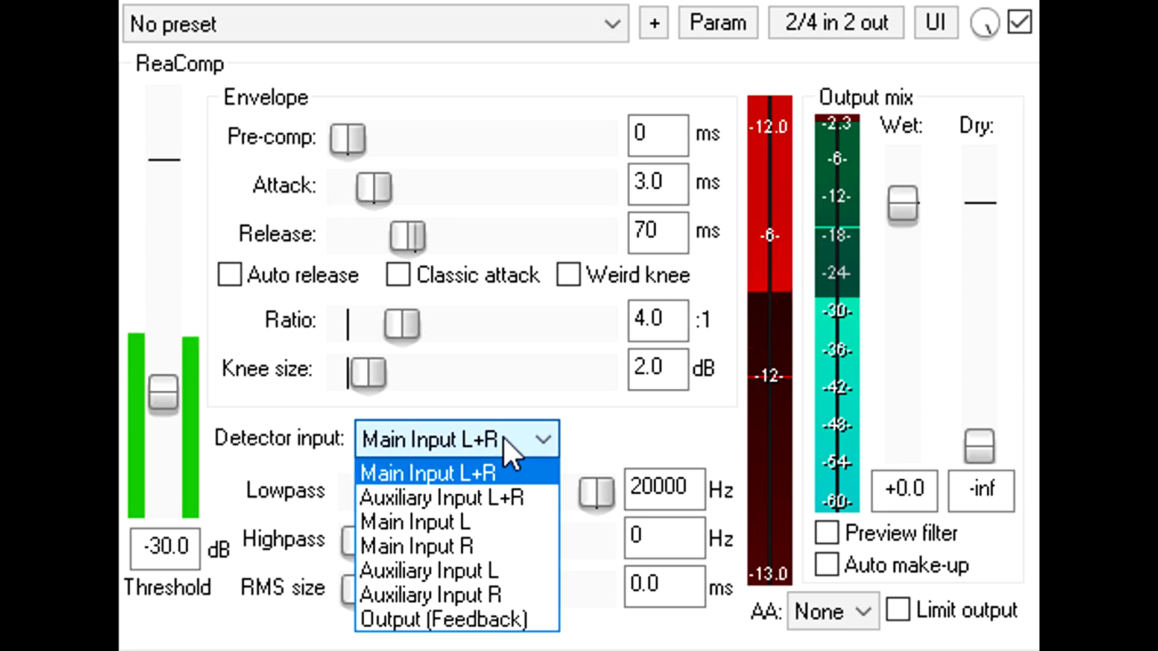
left_click(482, 619)
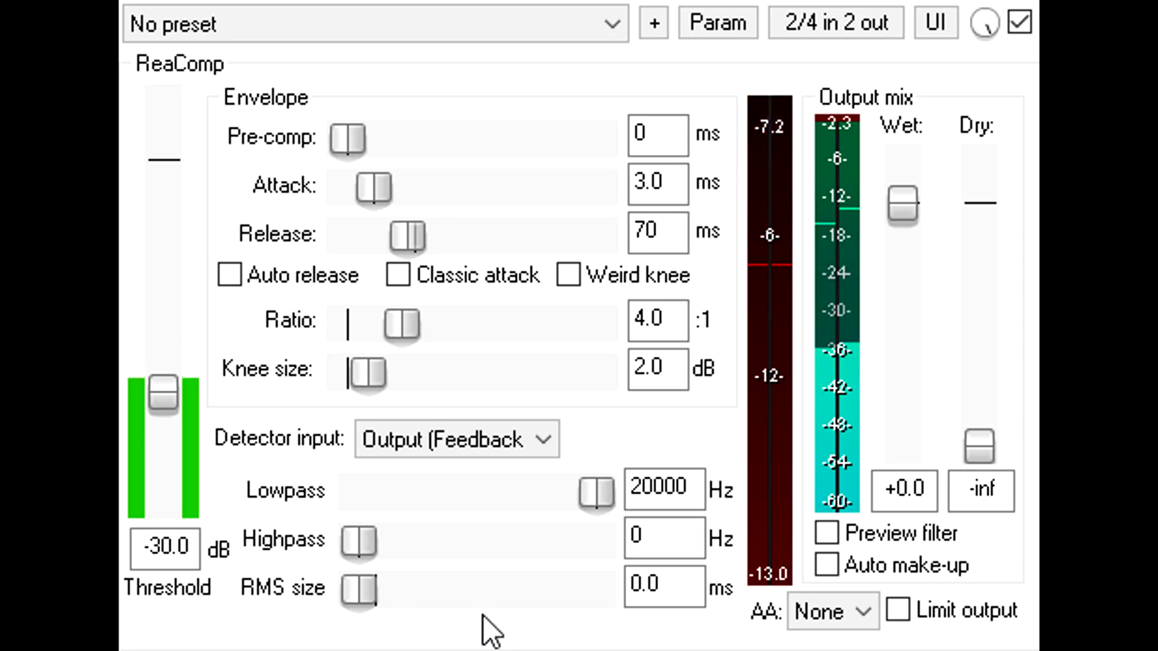
left_click(525, 437)
left_click(513, 474)
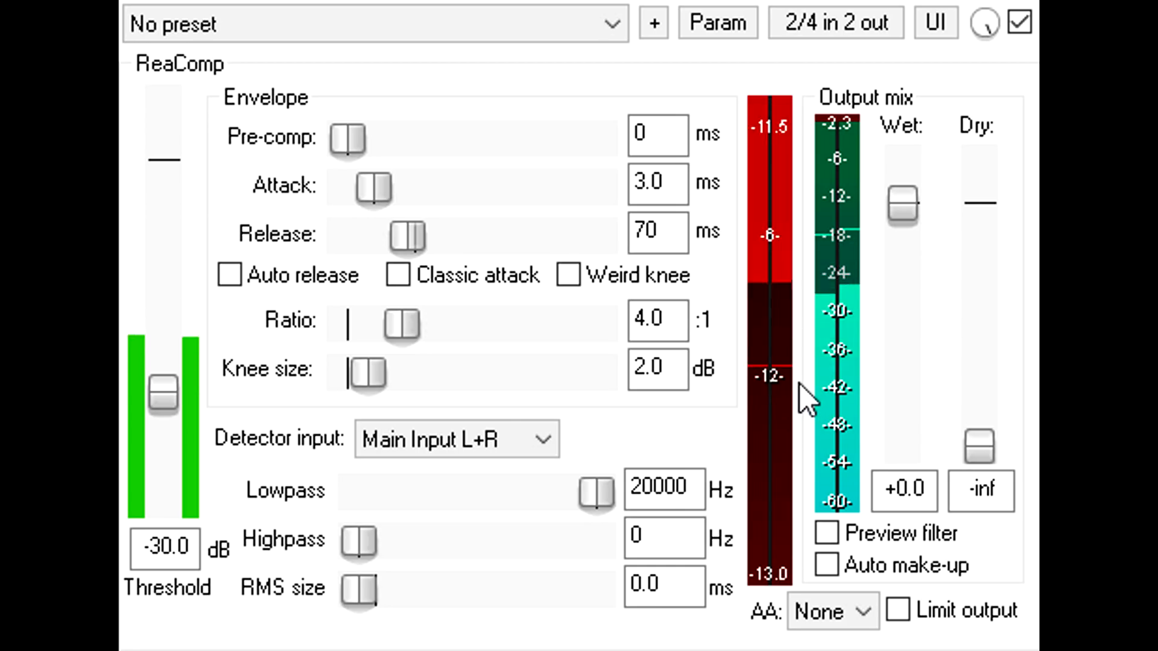
left_click(537, 454)
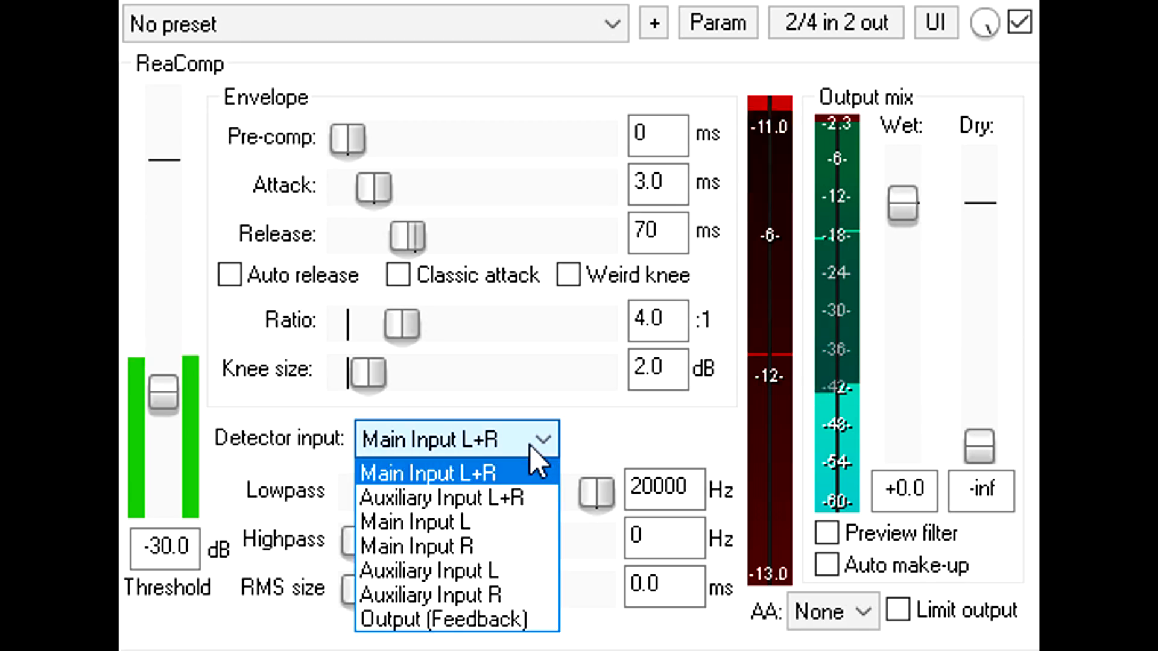
left_click(491, 624)
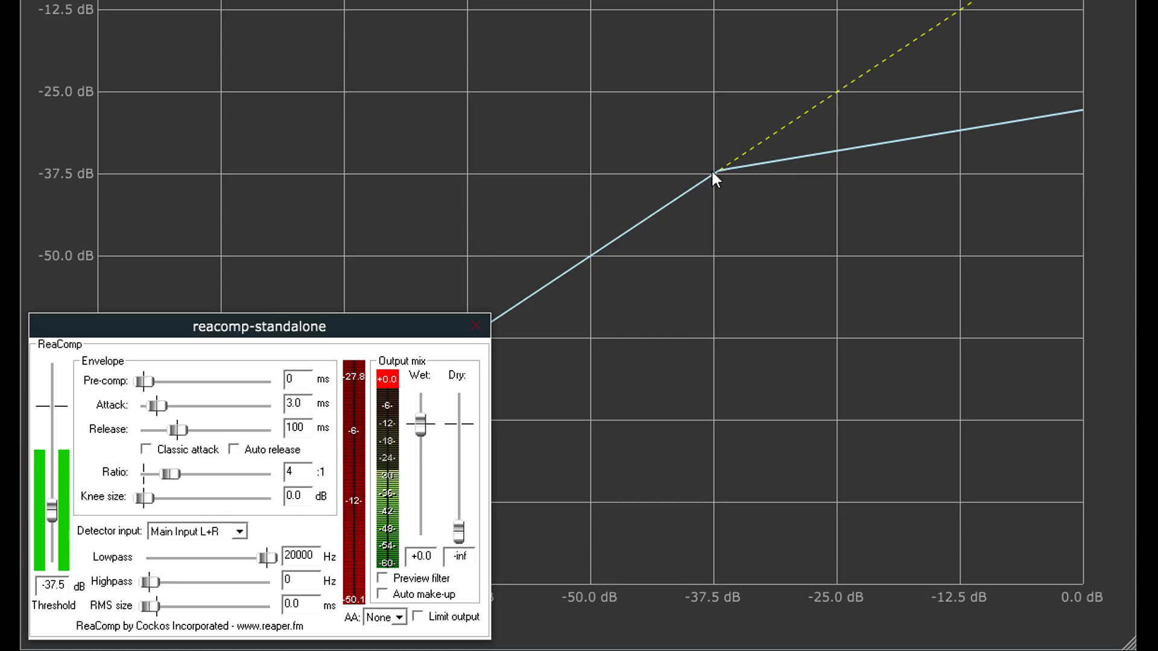
In the reacomp-standalone window beside the transfer curve graph, set the detector input to Output (Feedback) and the ratio to inf
left_click(240, 532)
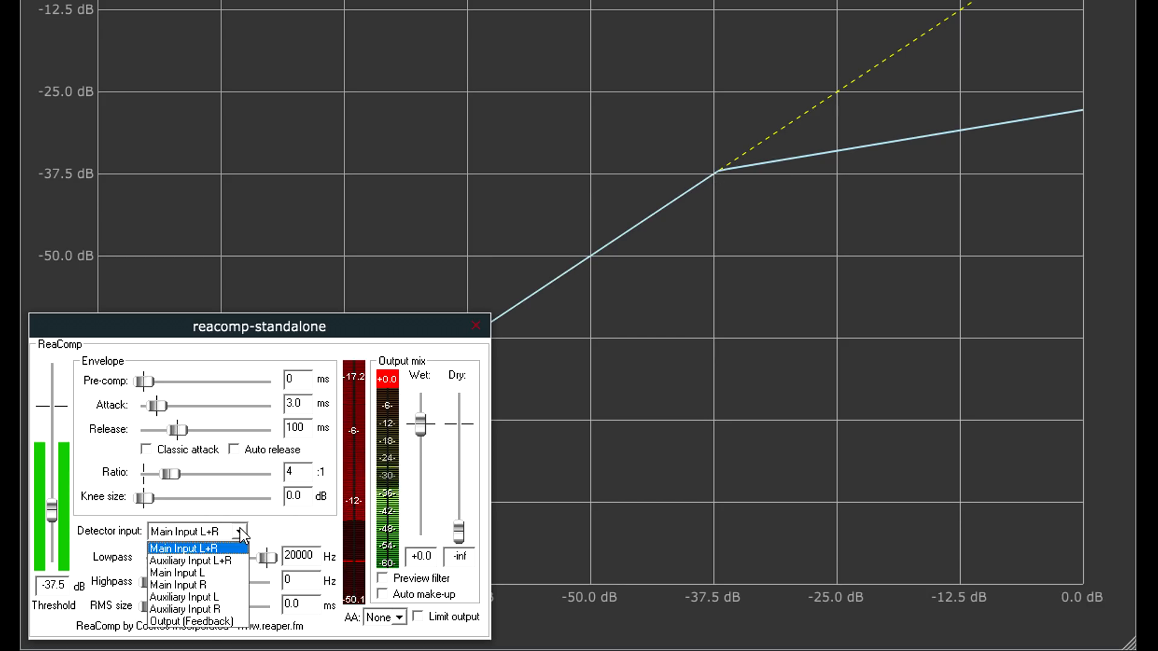
left_click(196, 622)
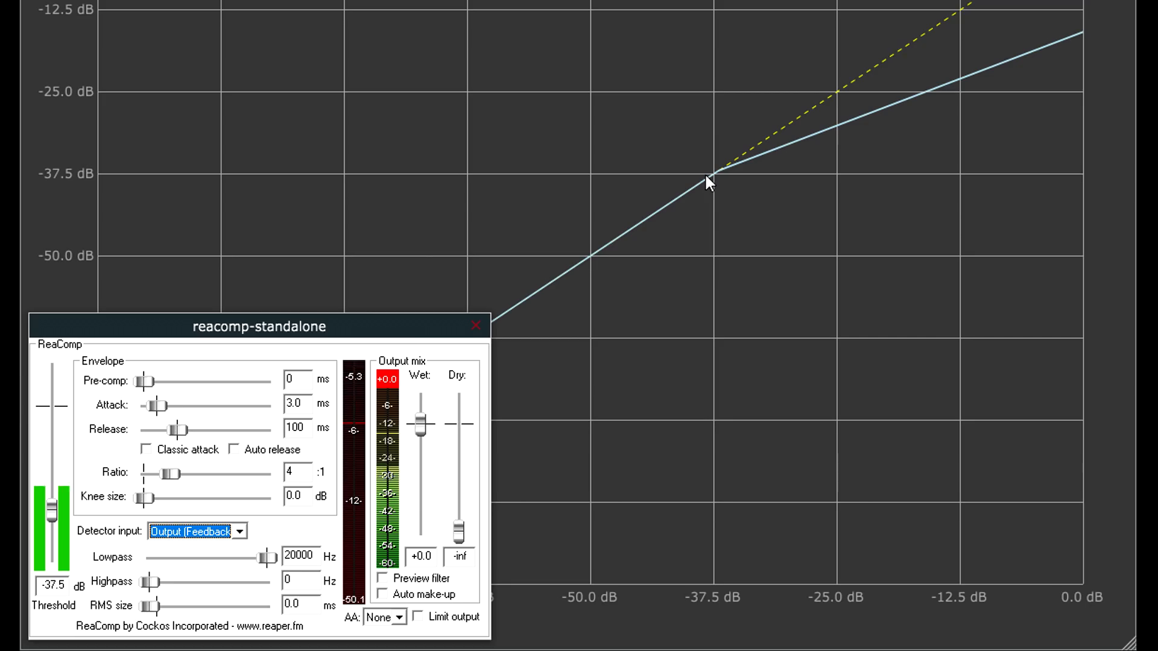
left_click_drag(174, 476, 307, 480)
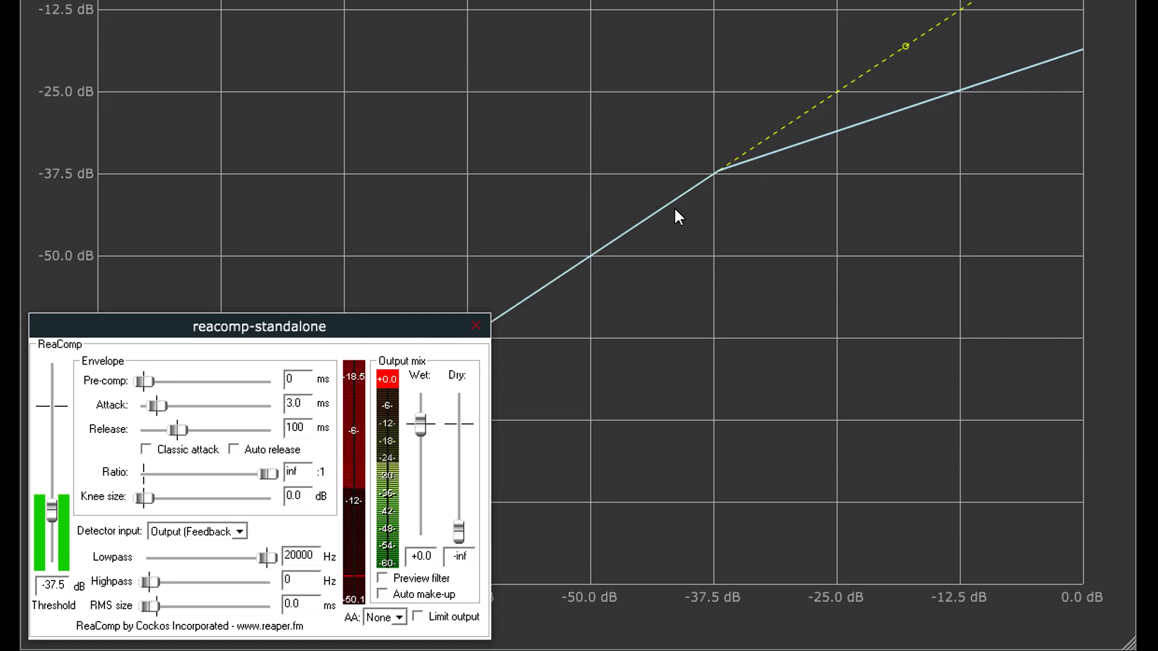
Compare the transfer curves of Main Input L+R and Output (Feedback) detection at the inf ratio, ending on Output (Feedback)
left_click(240, 532)
left_click(222, 549)
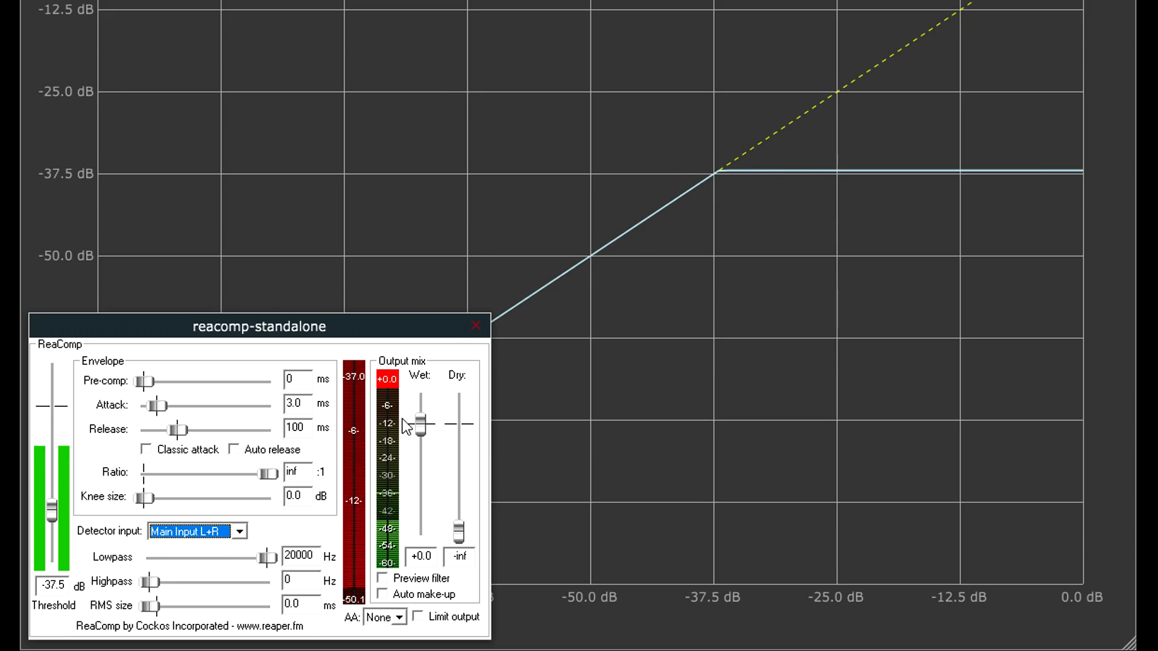
left_click(241, 533)
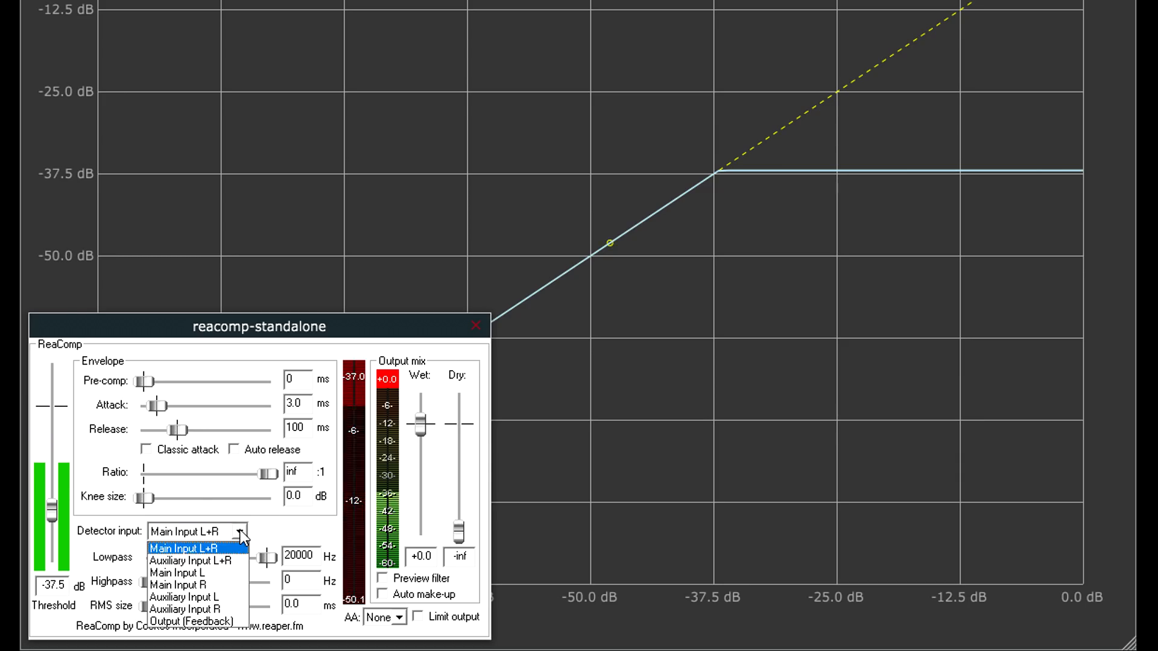
left_click(222, 623)
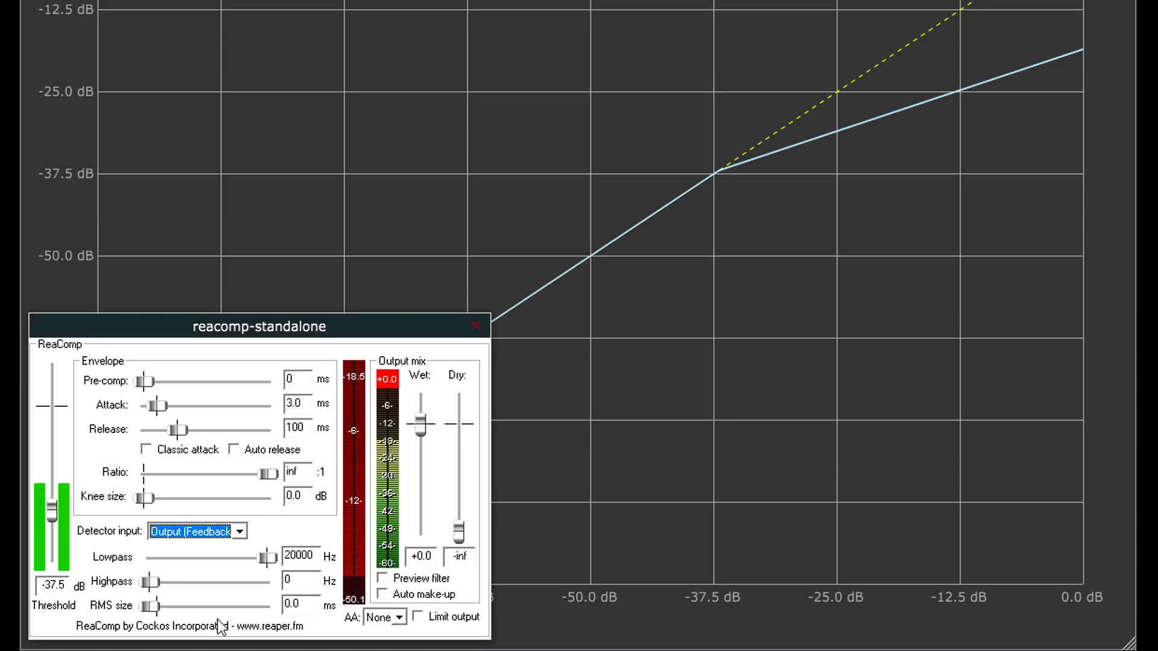
left_click(236, 533)
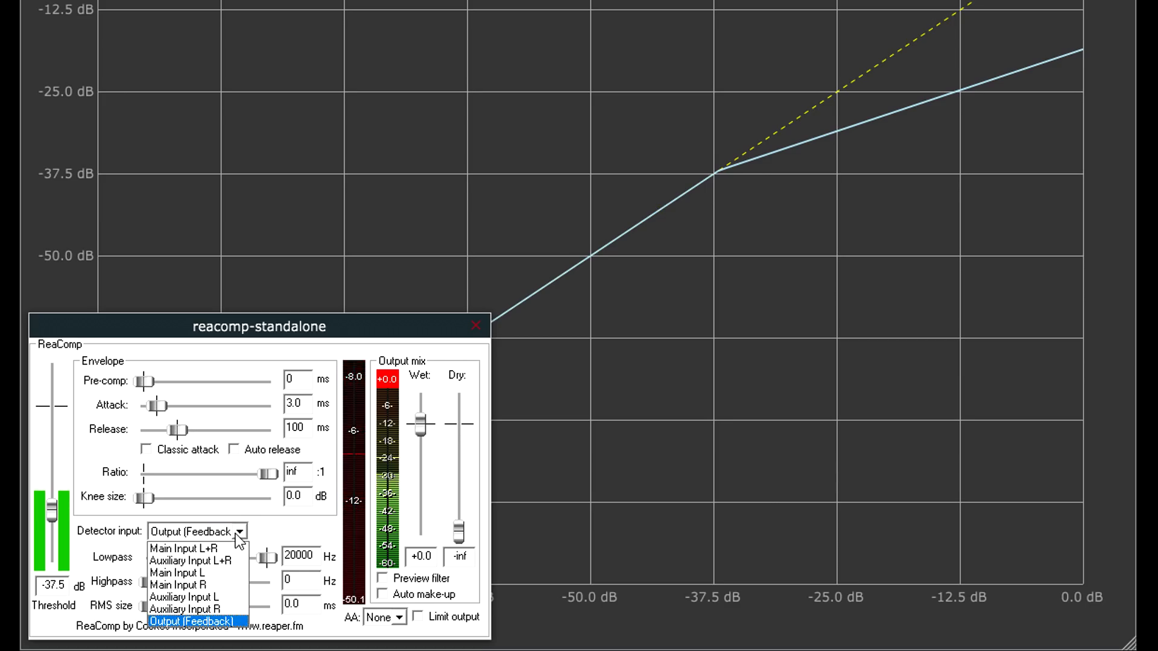
left_click(228, 550)
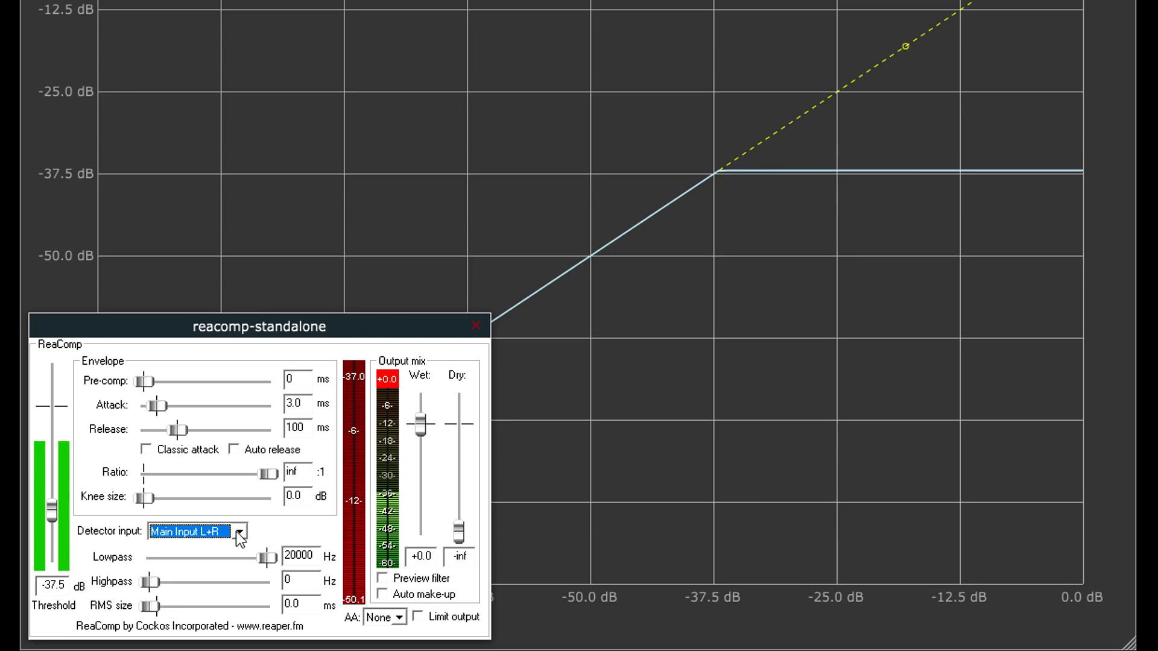
left_click(237, 532)
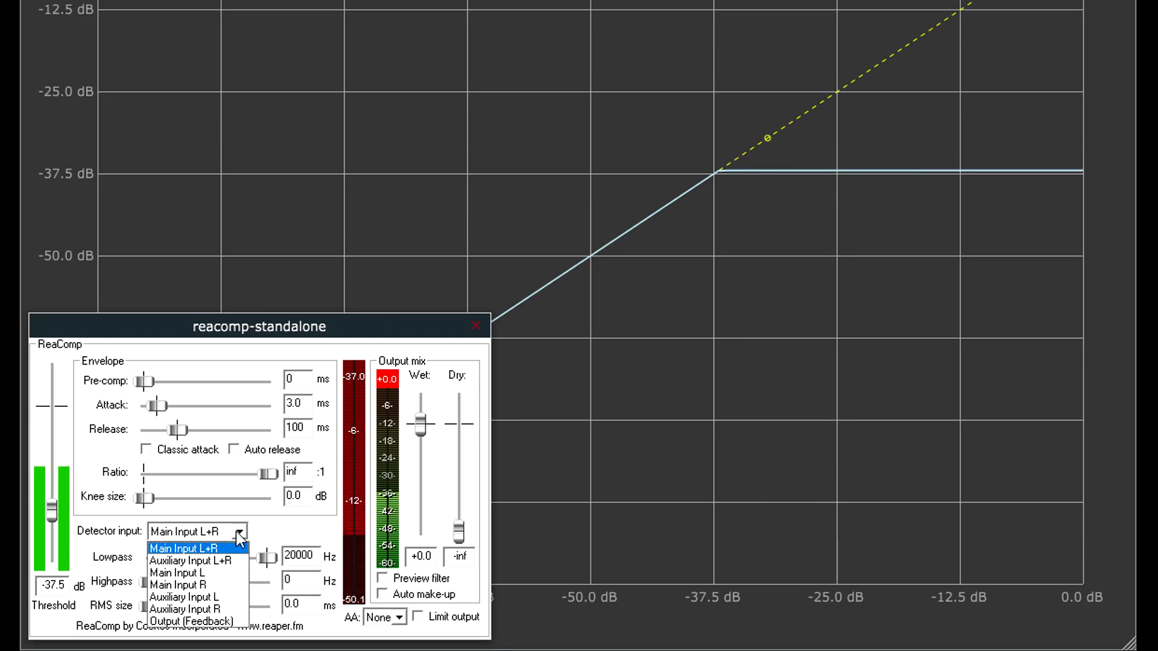
left_click(218, 622)
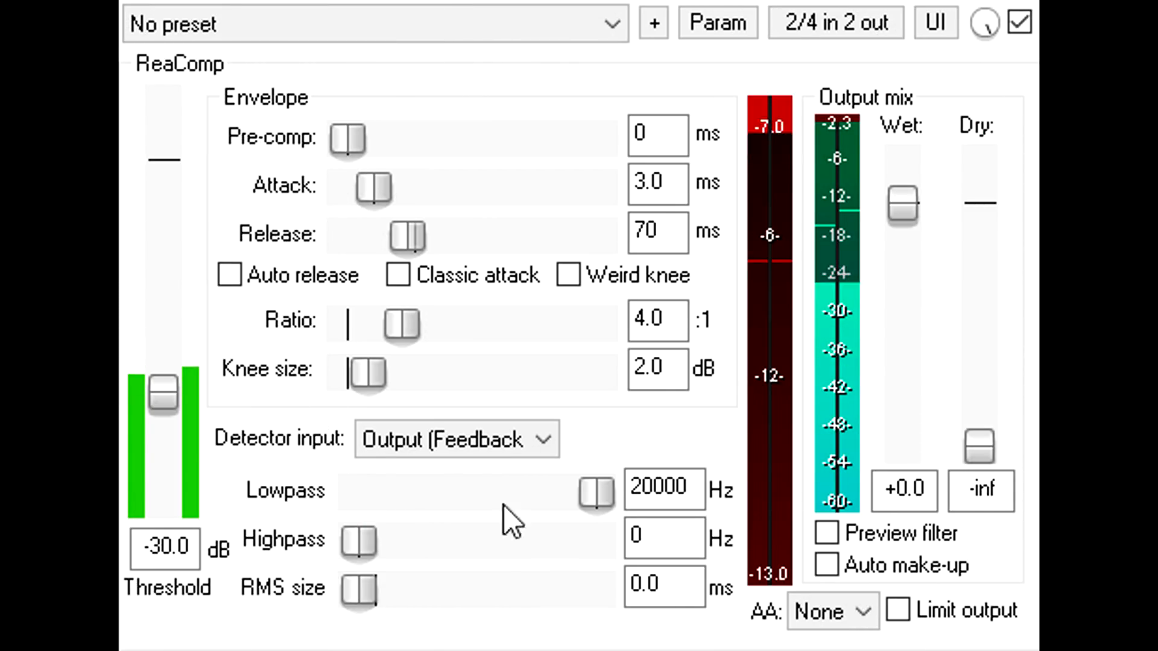
Back in the ReaComp window, set the ratio to inf, audition a wet level of +3.7 dB and reset it to 0.0 dB
left_click_drag(394, 329, 642, 352)
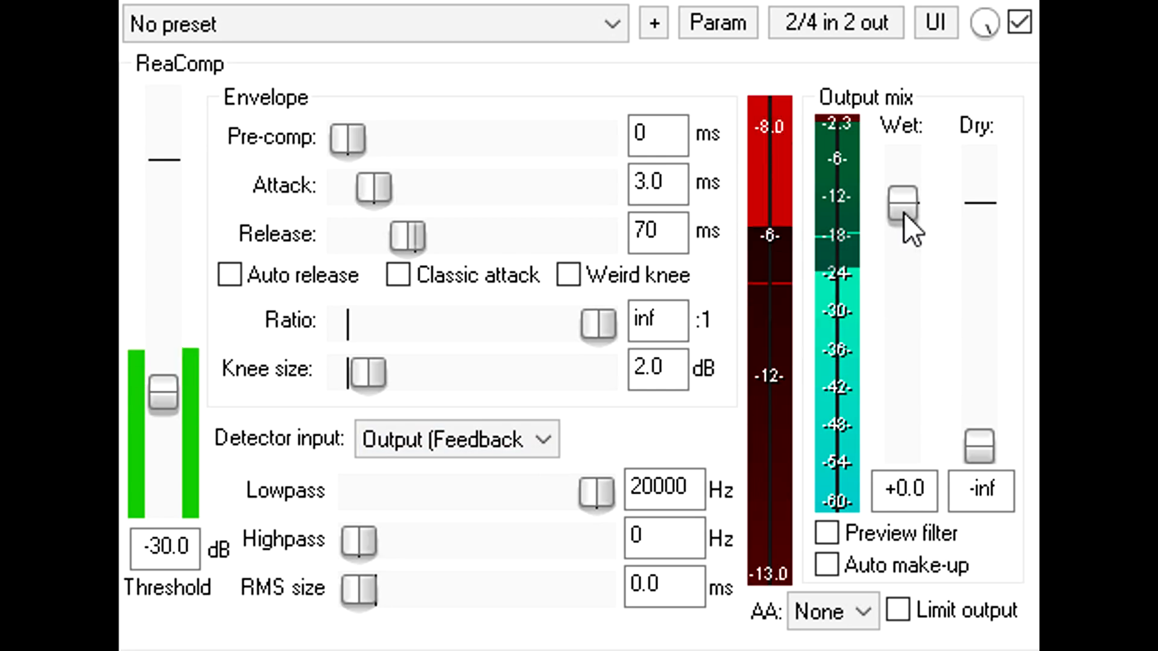
mouse_move(903, 212)
left_mouse_down()
mouse_move(903, 334)
mouse_move(900, 170)
mouse_move(902, 254)
mouse_move(902, 176)
mouse_move(902, 193)
left_mouse_up()
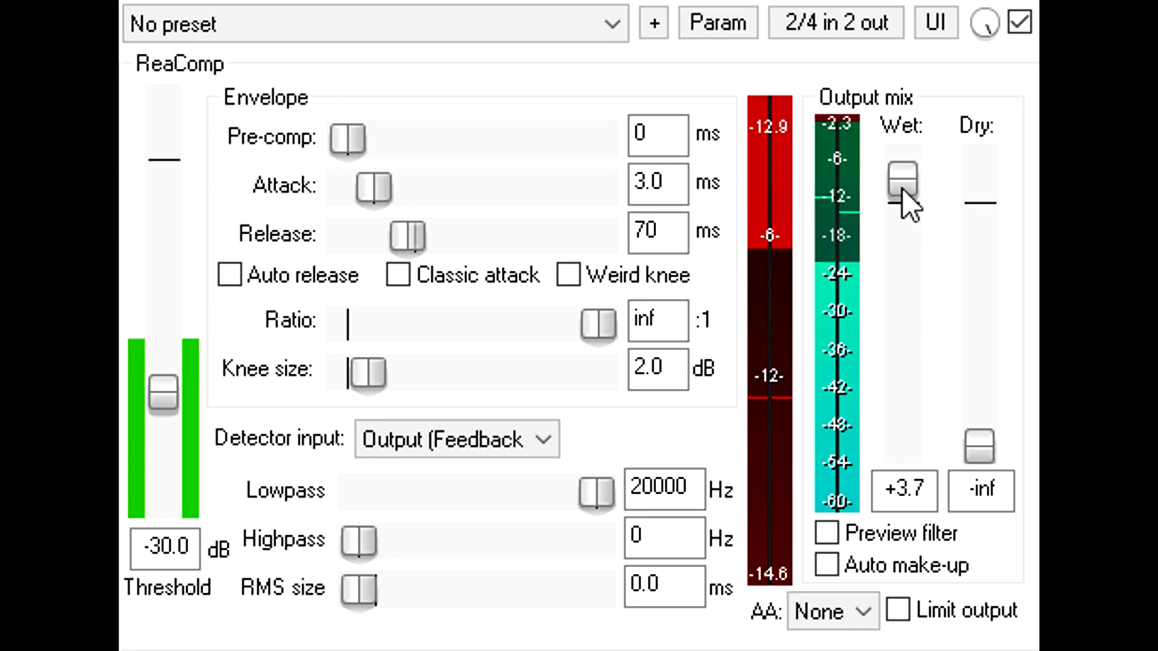
double_click(902, 190)
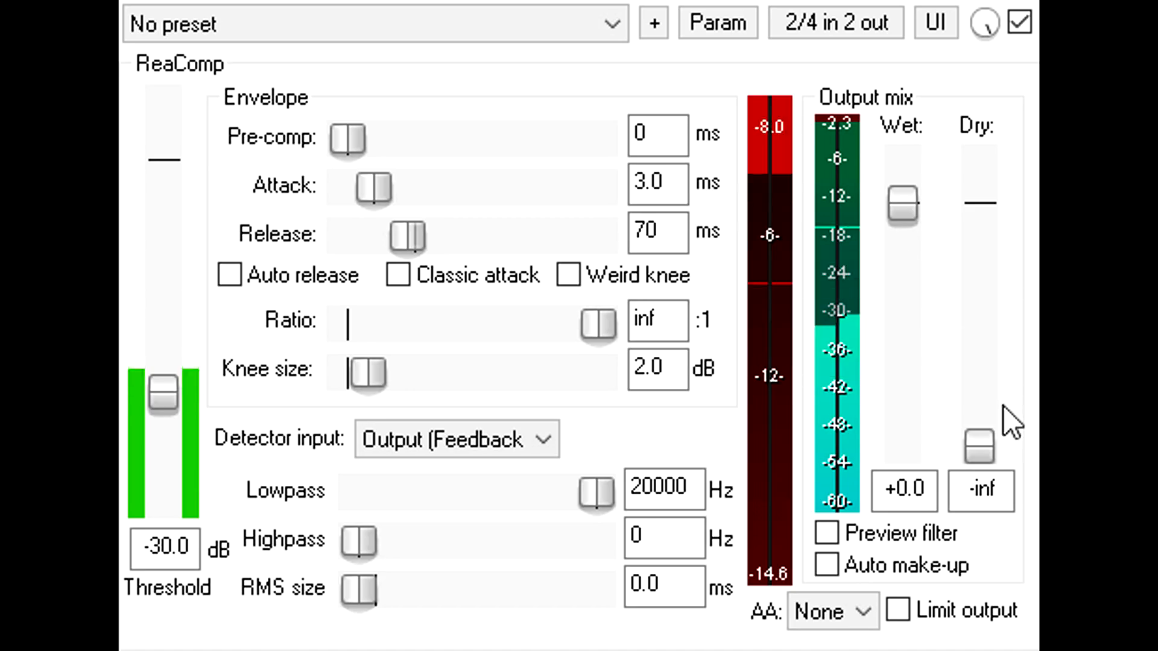
Audition the dry signal at 0.0 dB with the wet level at -12.8 dB, and restore dry to -inf and wet to 0.0 dB
left_click_drag(978, 451, 919, 334)
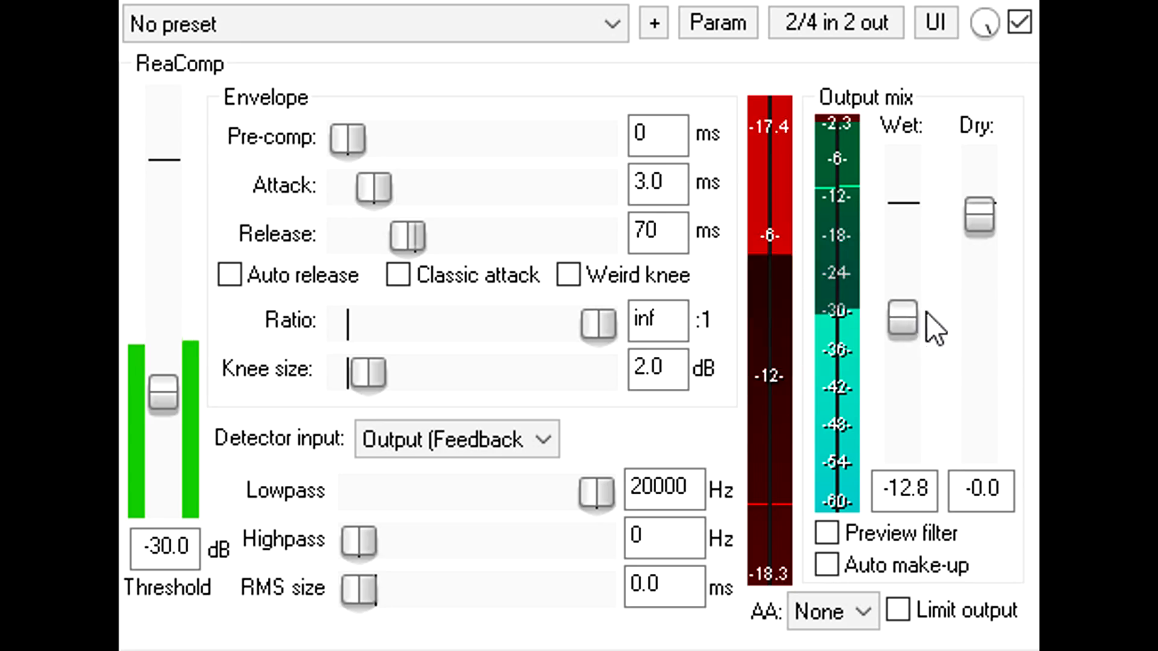
left_click_drag(978, 219, 989, 482)
double_click(902, 319)
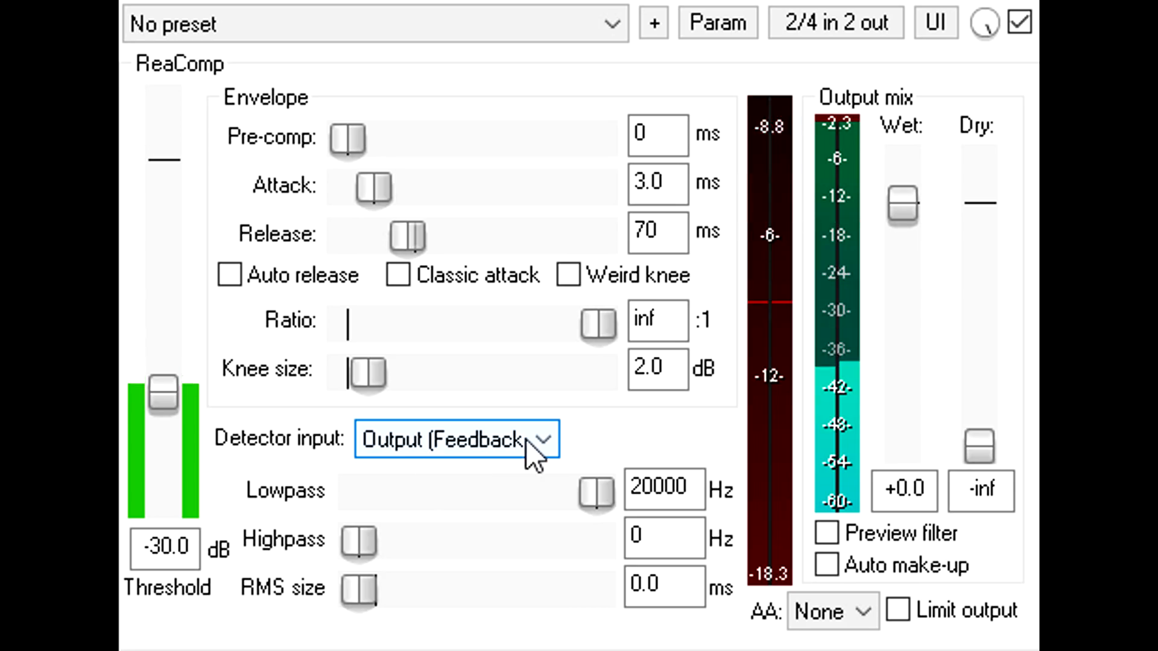
Review ReaComp's available detector inputs and keep Output (Feedback)
left_click(536, 456)
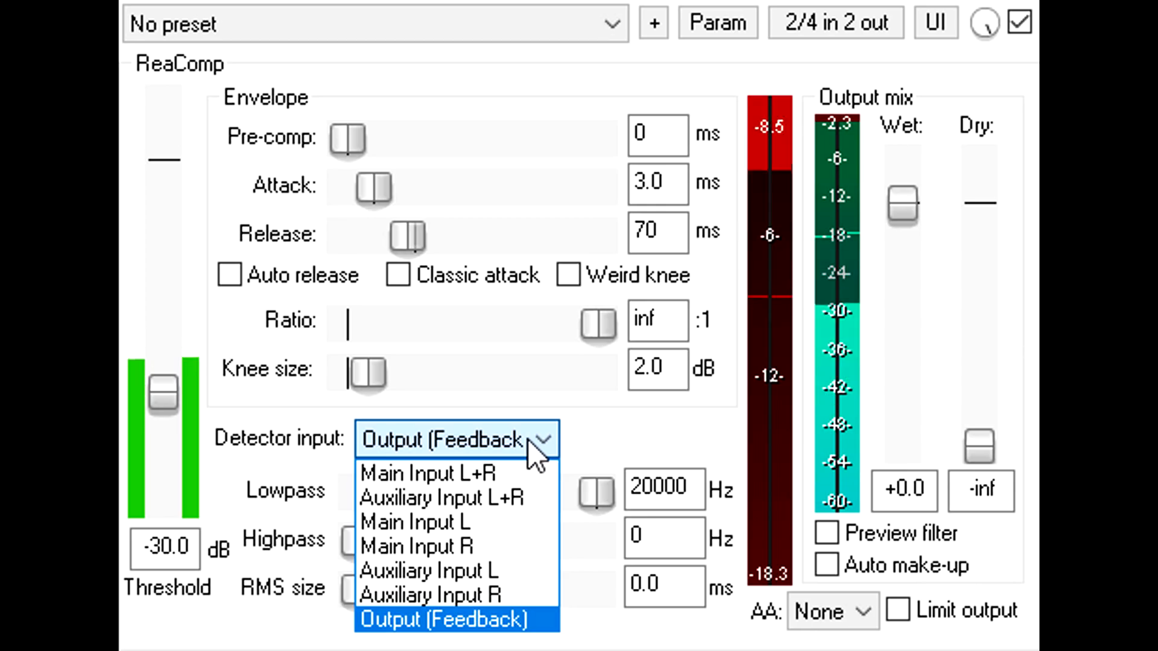
left_click(535, 457)
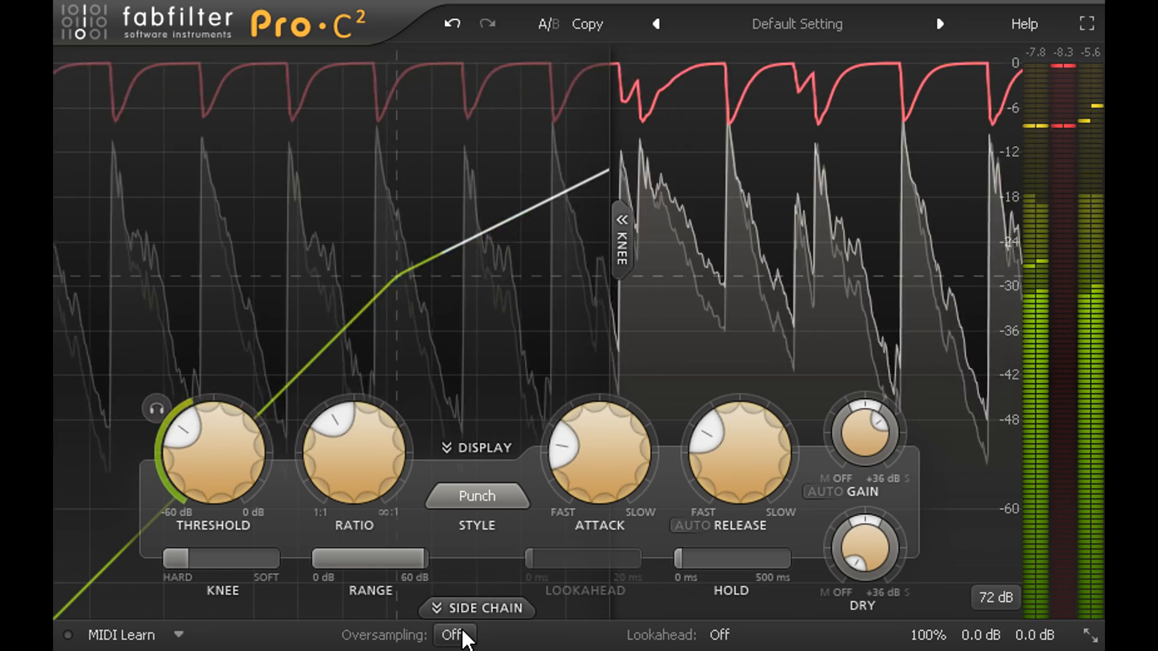
Switch to Pro-C 2 and compare 4x oversampling against Off, finishing by reopening the oversampling choices
left_click(452, 635)
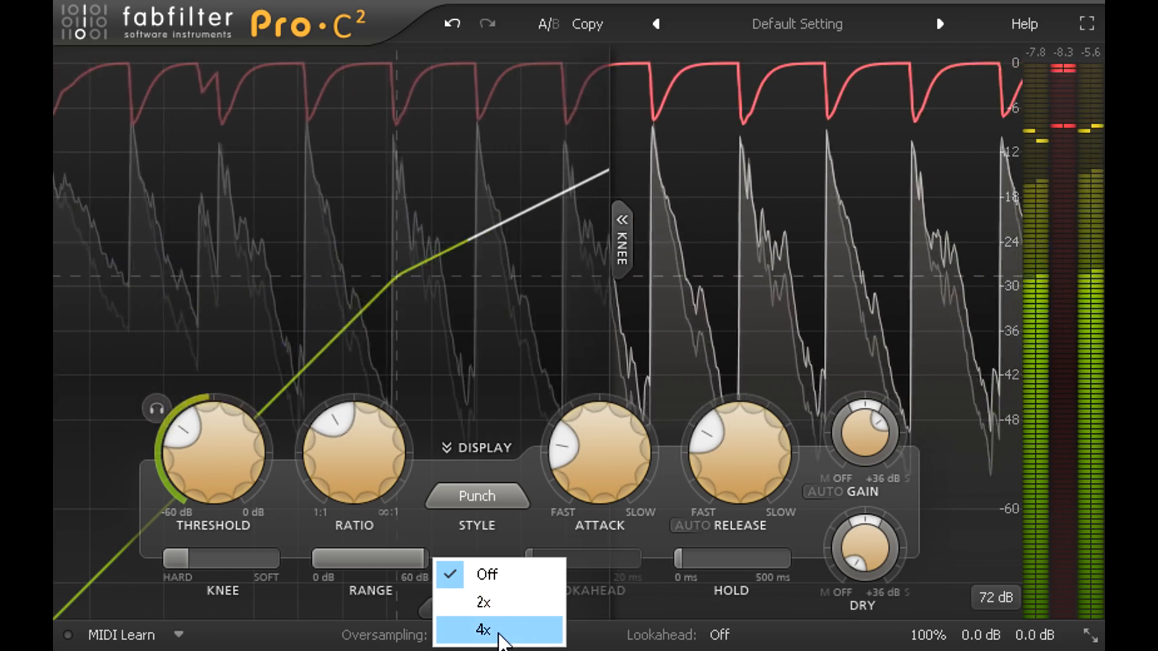
left_click(500, 630)
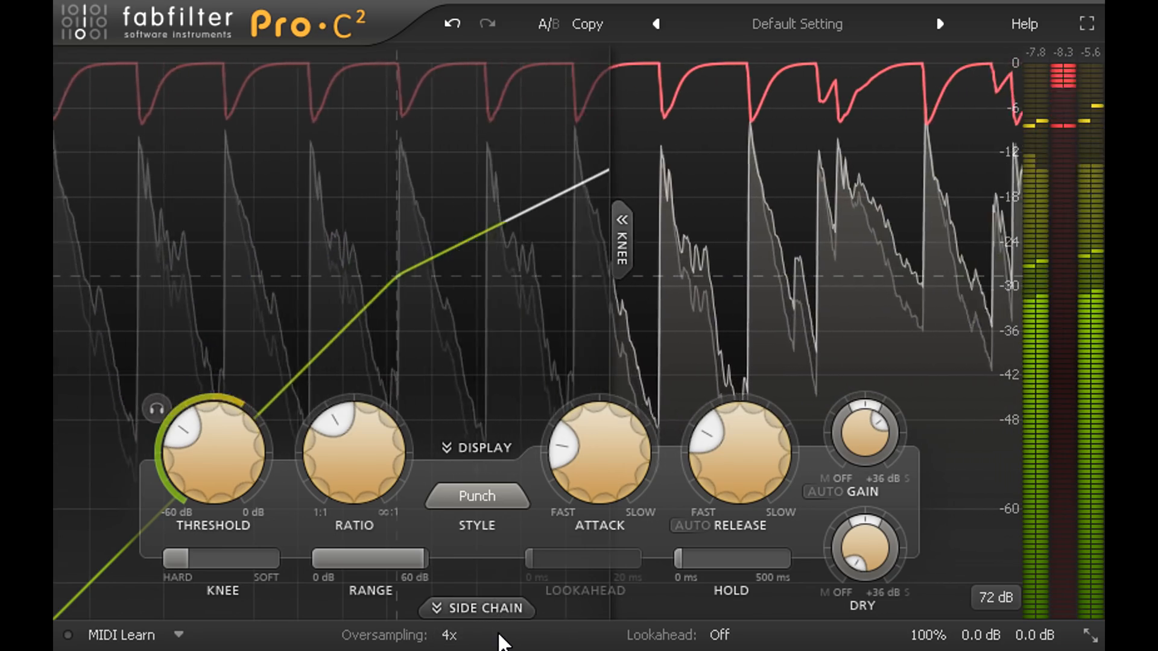
left_click(465, 632)
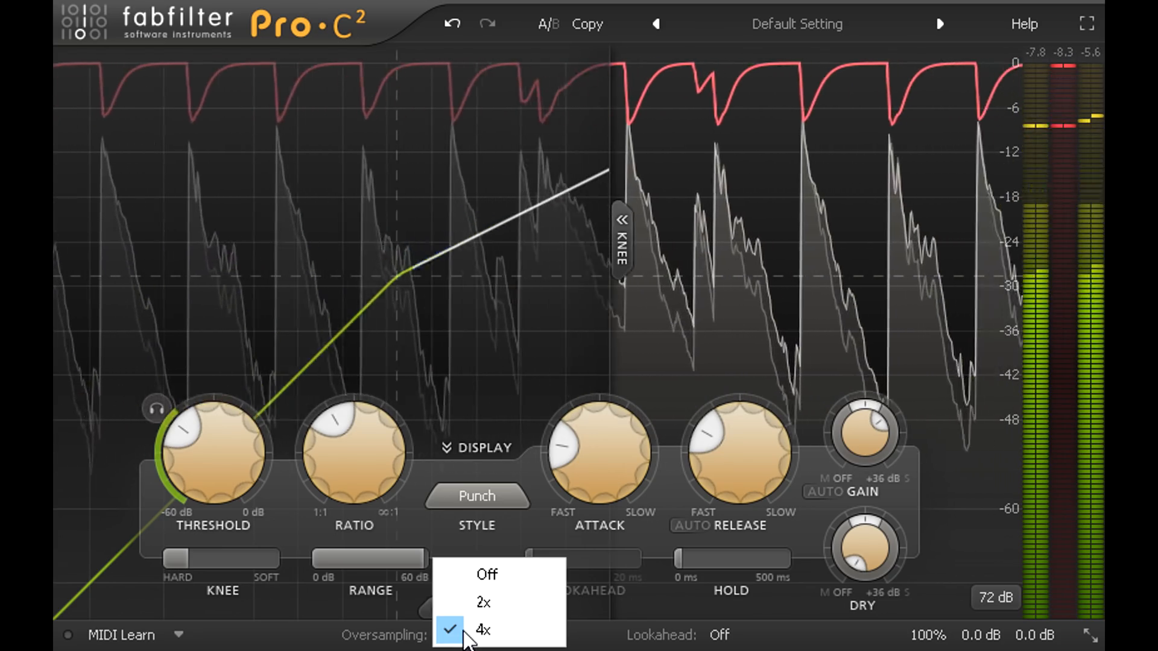
left_click(517, 579)
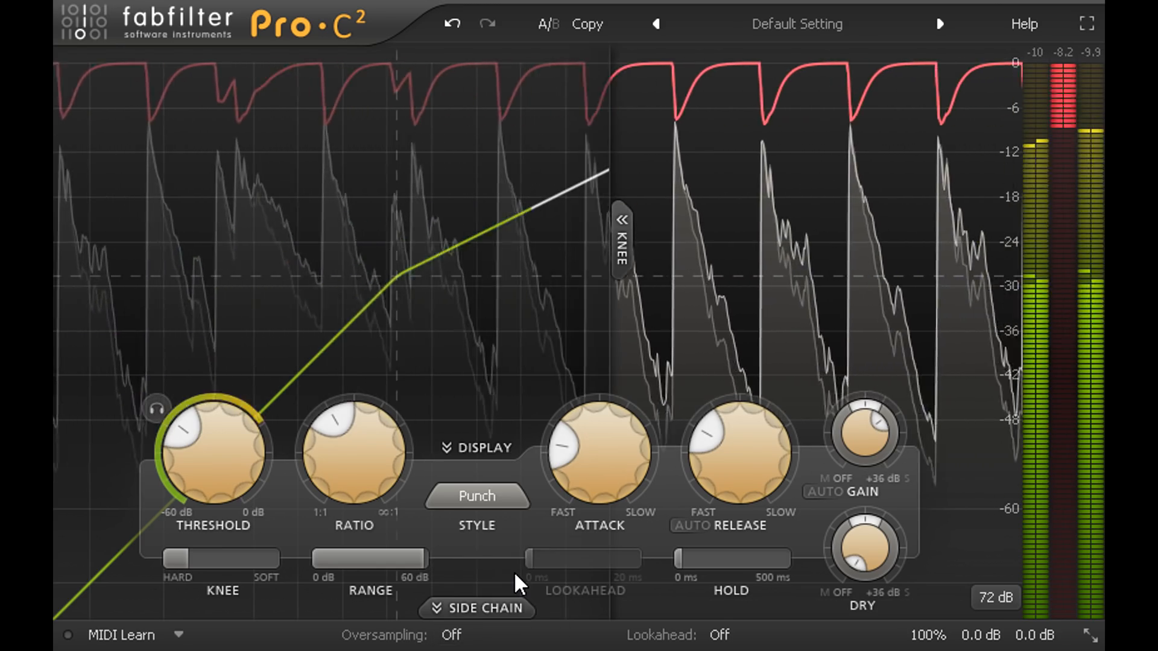
left_click(454, 633)
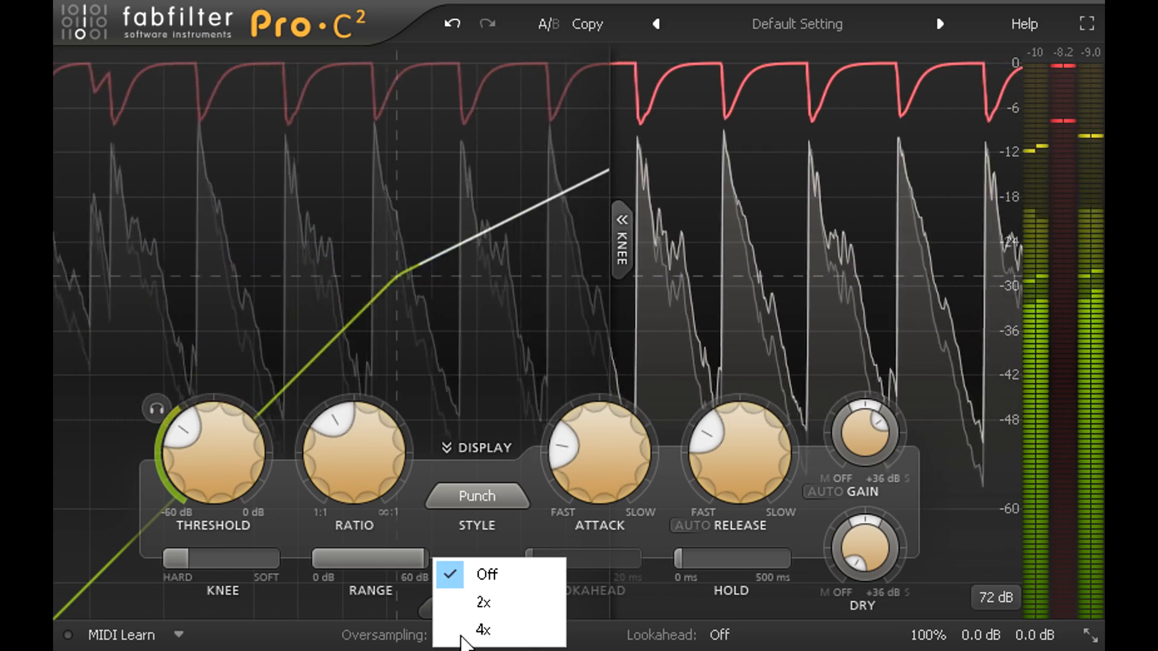
left_click(524, 638)
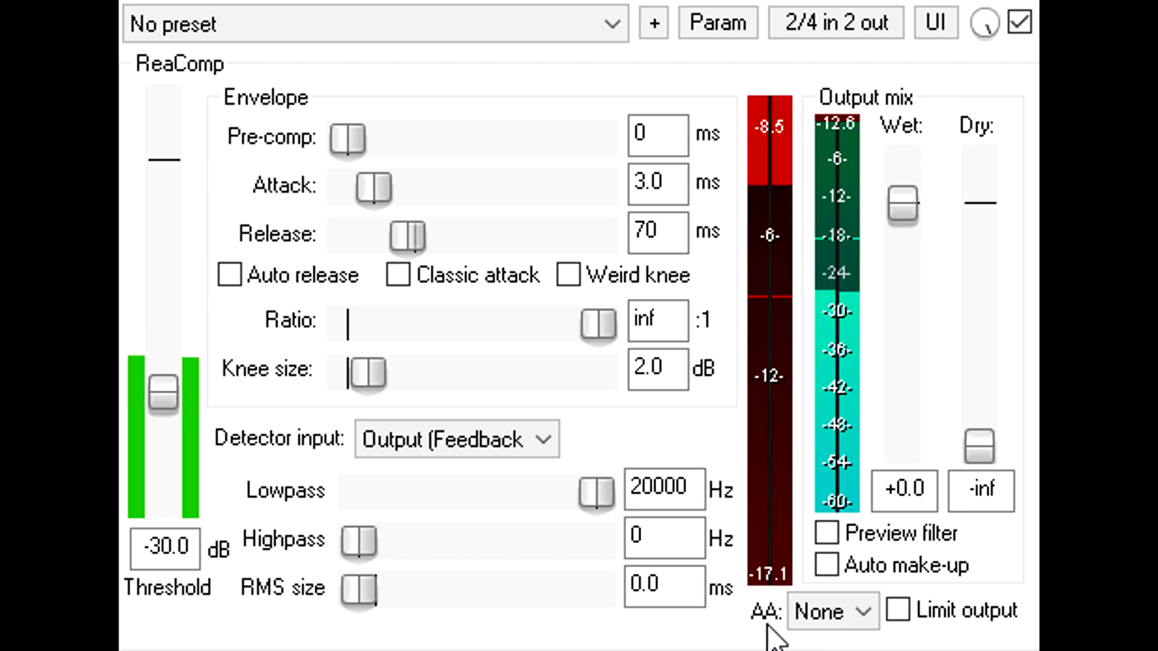
Switch to ReaComp and compare the AA setting at 64x and None several times, ending on 64x
left_click(859, 616)
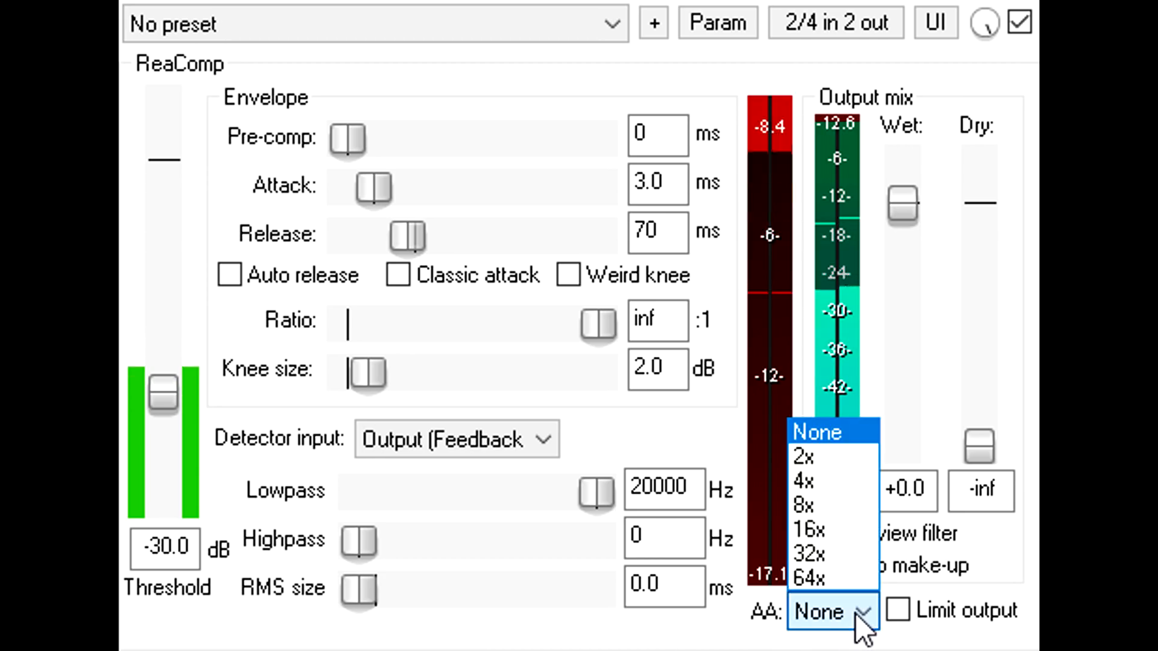
left_click(834, 574)
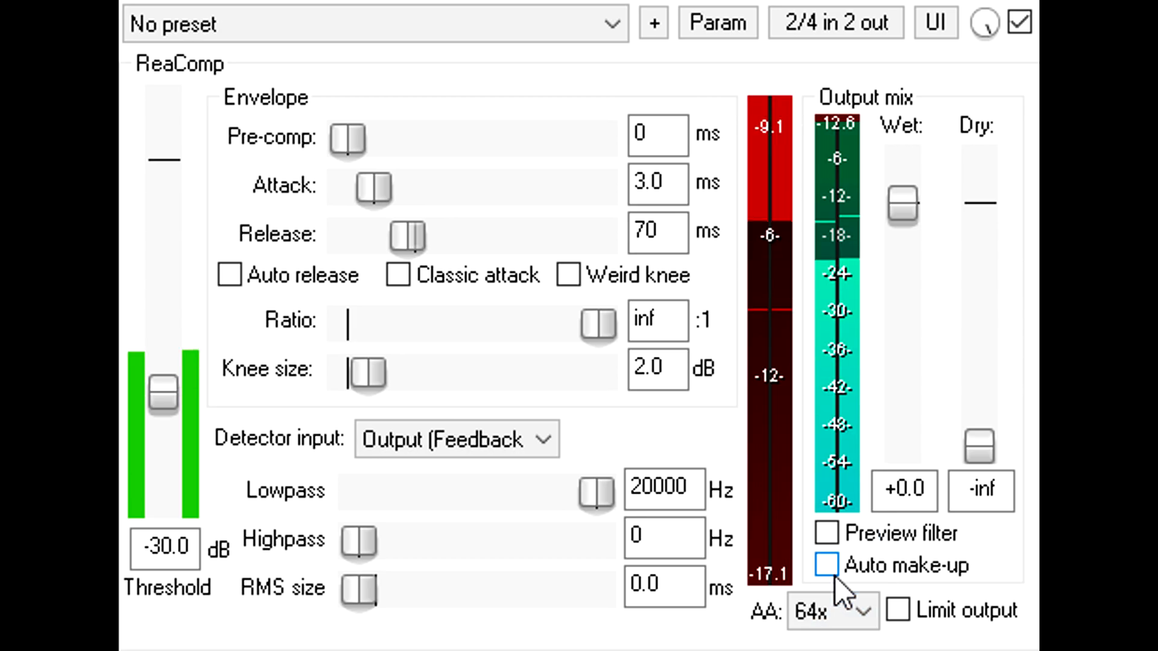
left_click(834, 617)
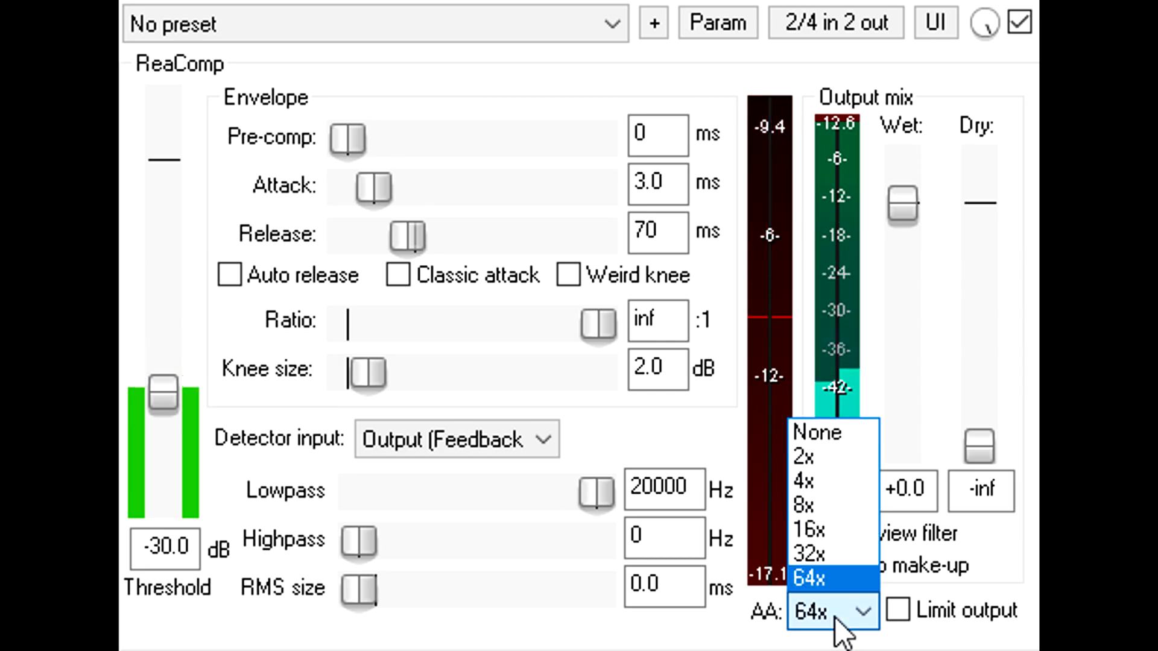
left_click(837, 435)
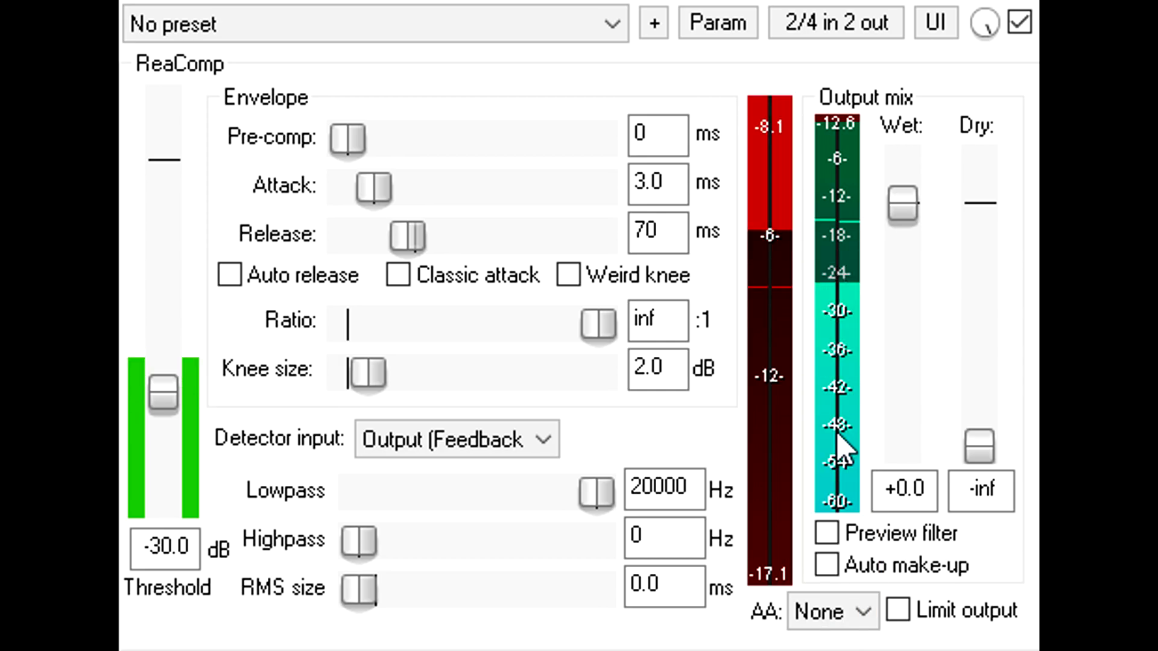
left_click(862, 621)
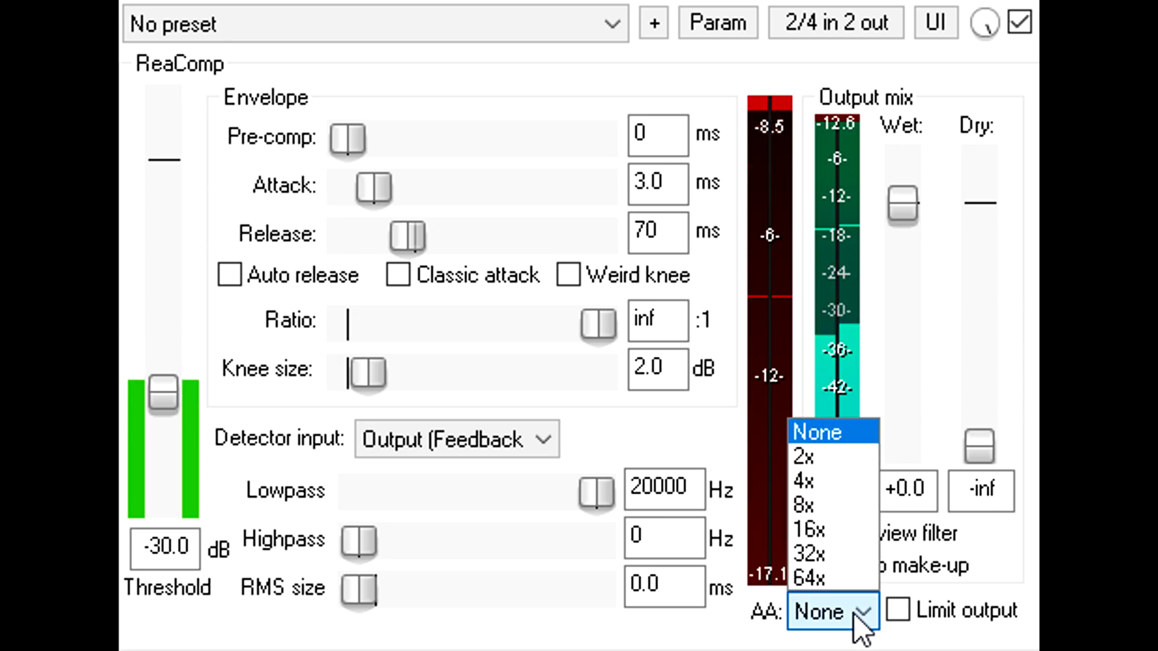
left_click(840, 578)
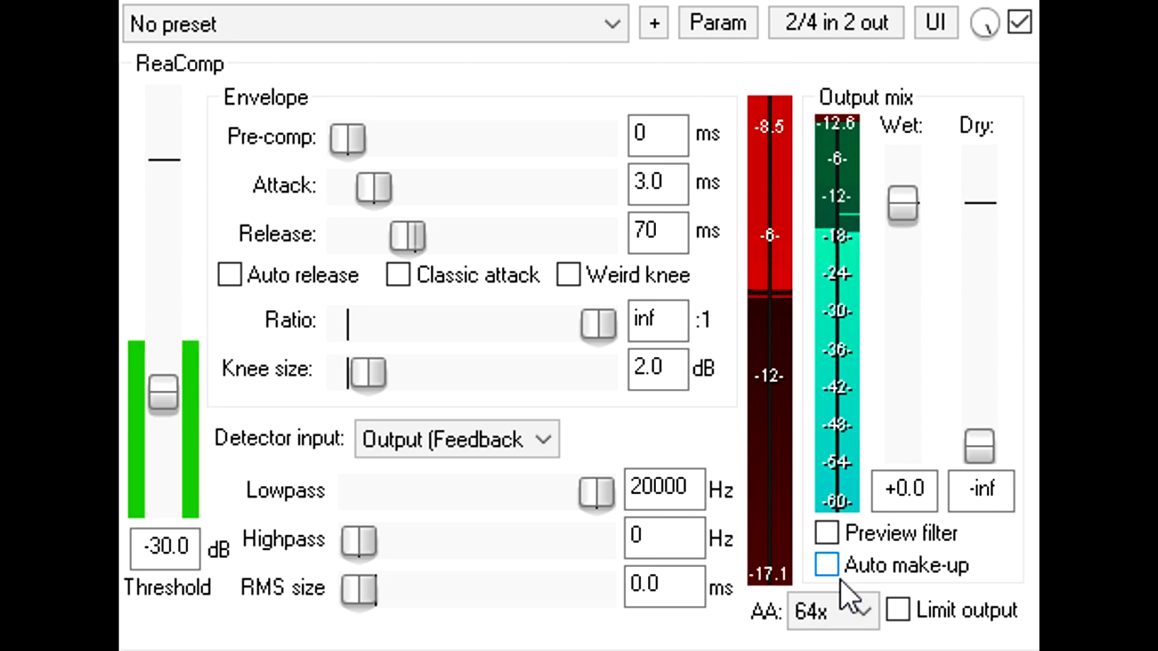
left_click(847, 614)
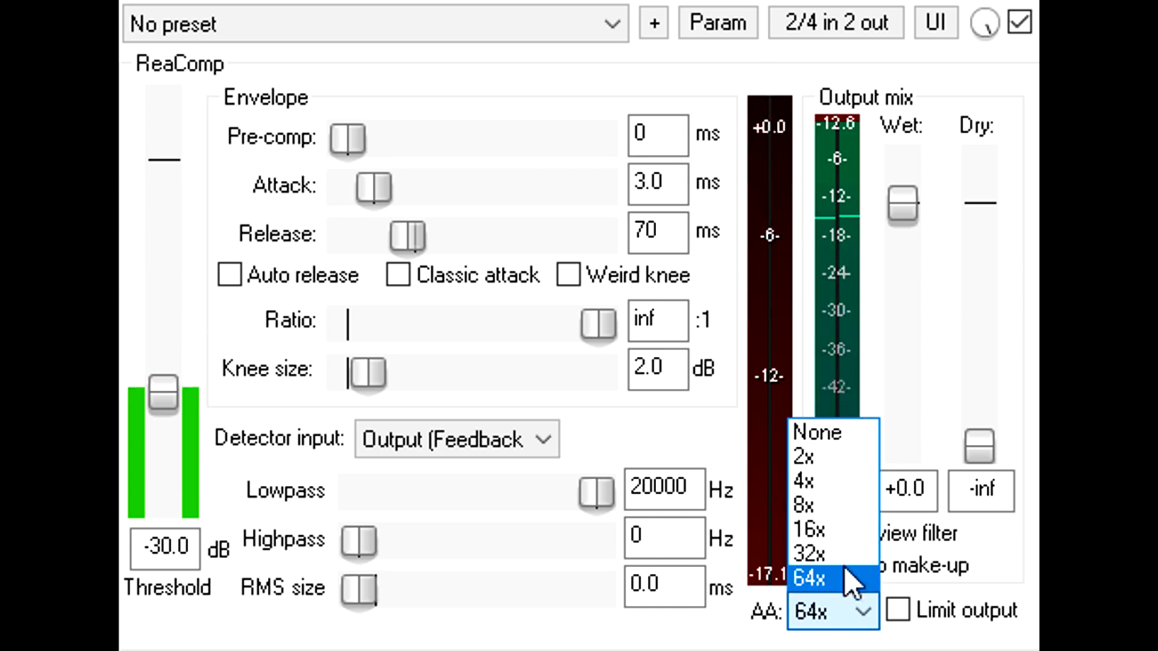
left_click(843, 430)
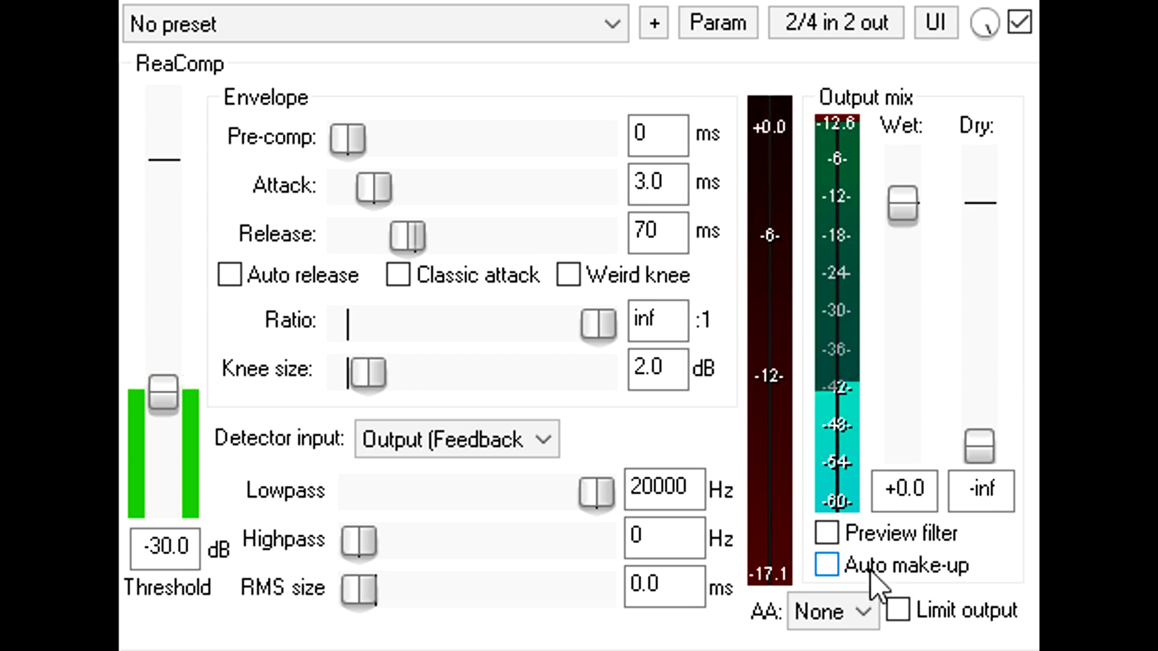
left_click(863, 614)
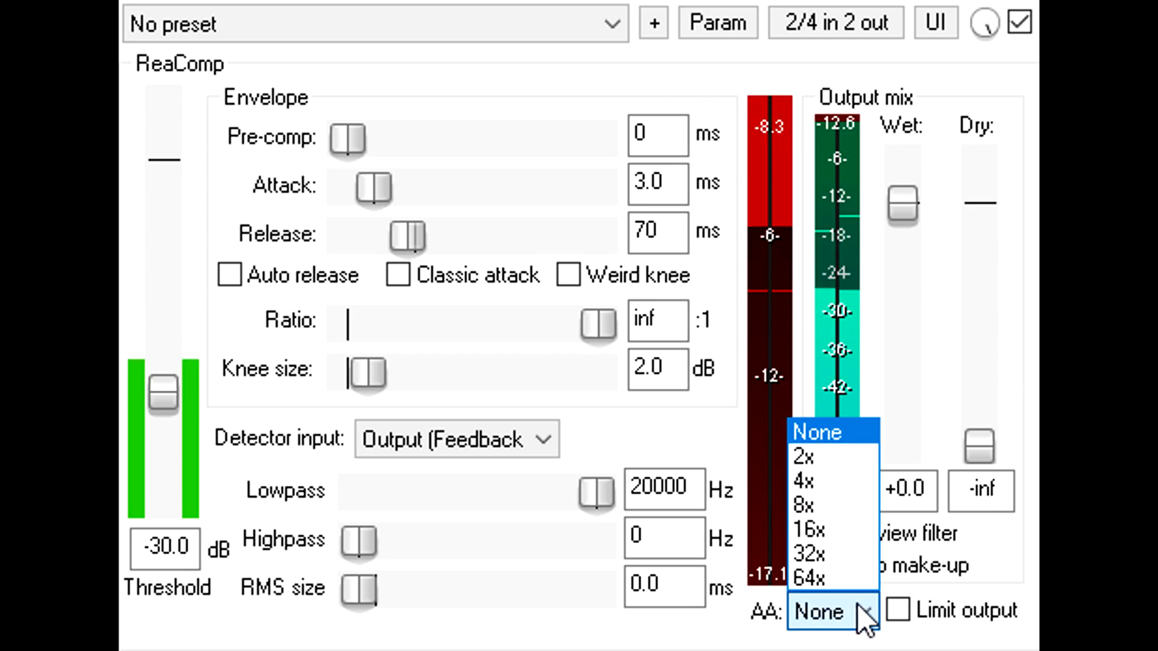
left_click(845, 574)
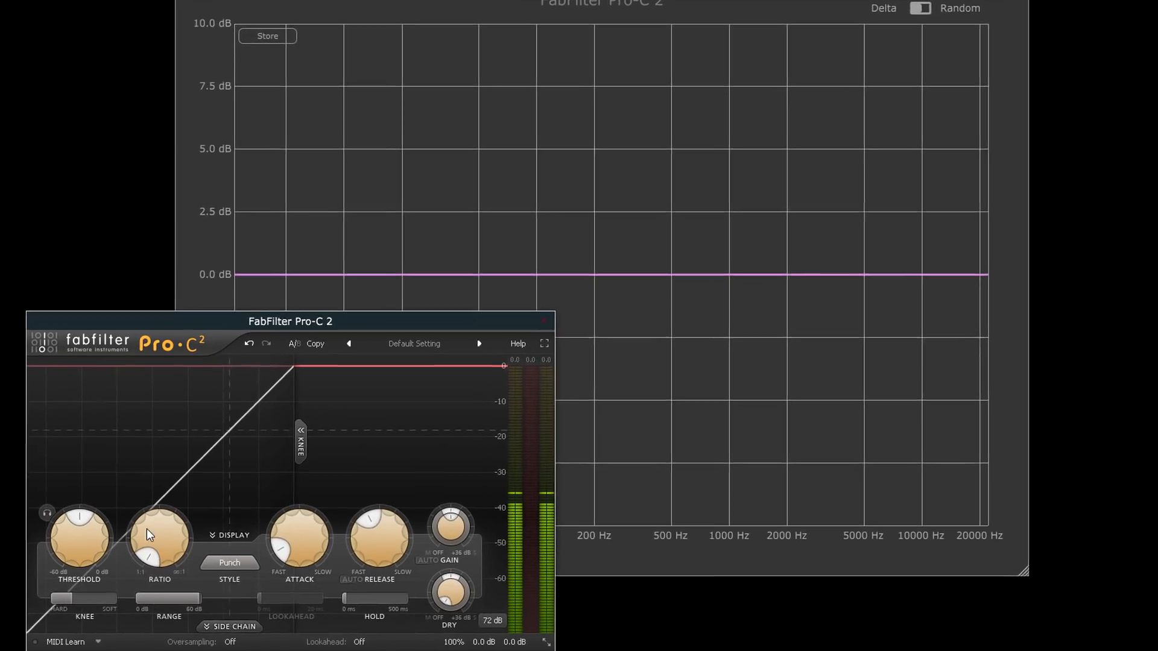
In the analyzer's frequency response view of Pro-C 2, compare oversampling at 2x and 4x, and return it to Off
mouse_move(151, 532)
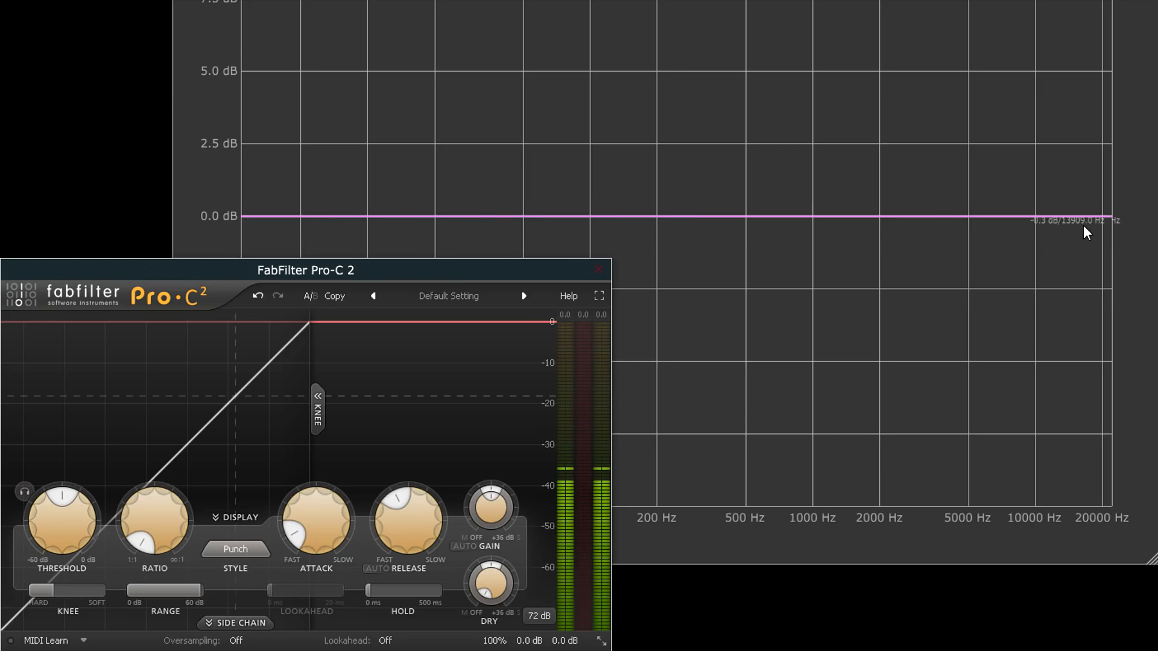
left_click(235, 640)
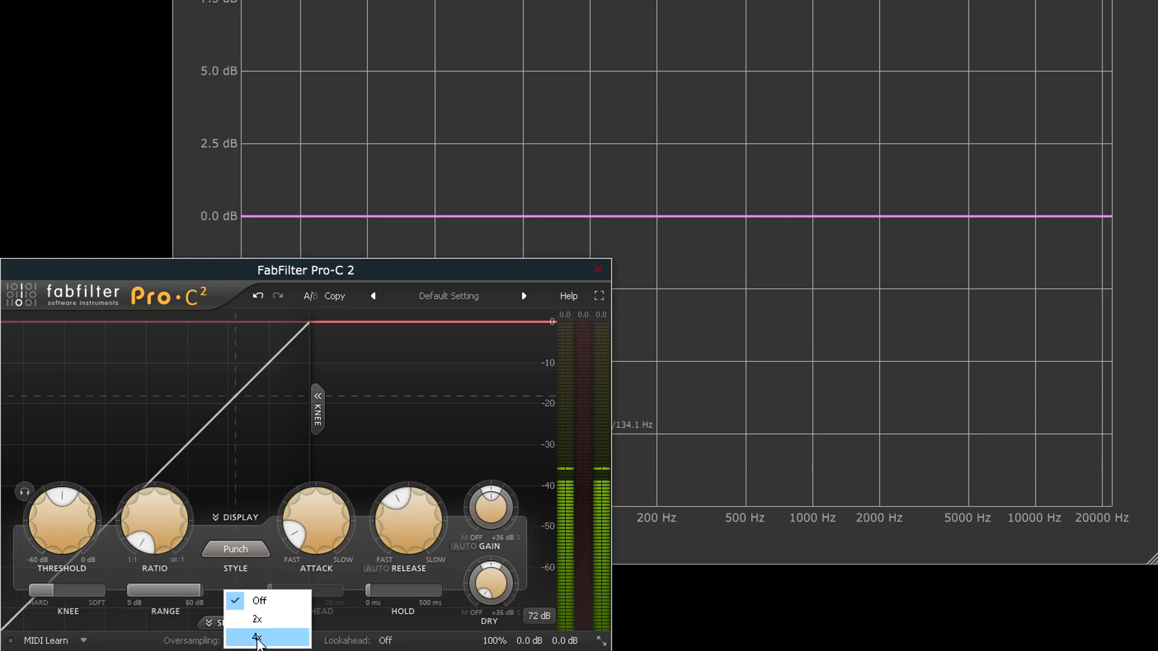
left_click(257, 620)
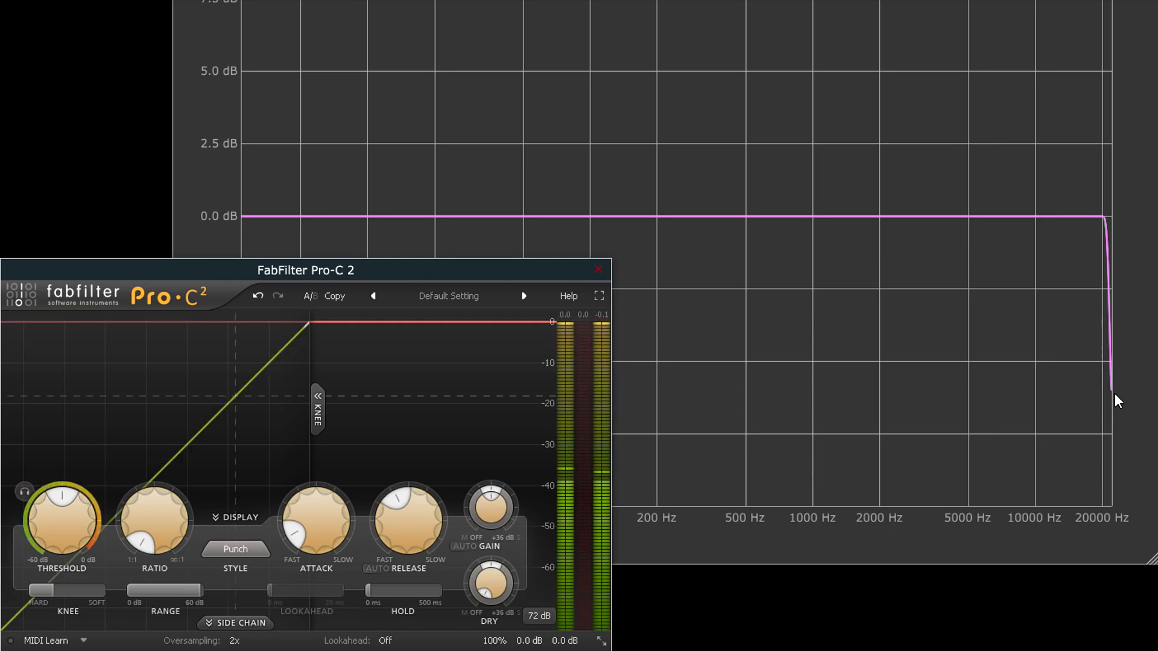
left_click(234, 641)
left_click(263, 636)
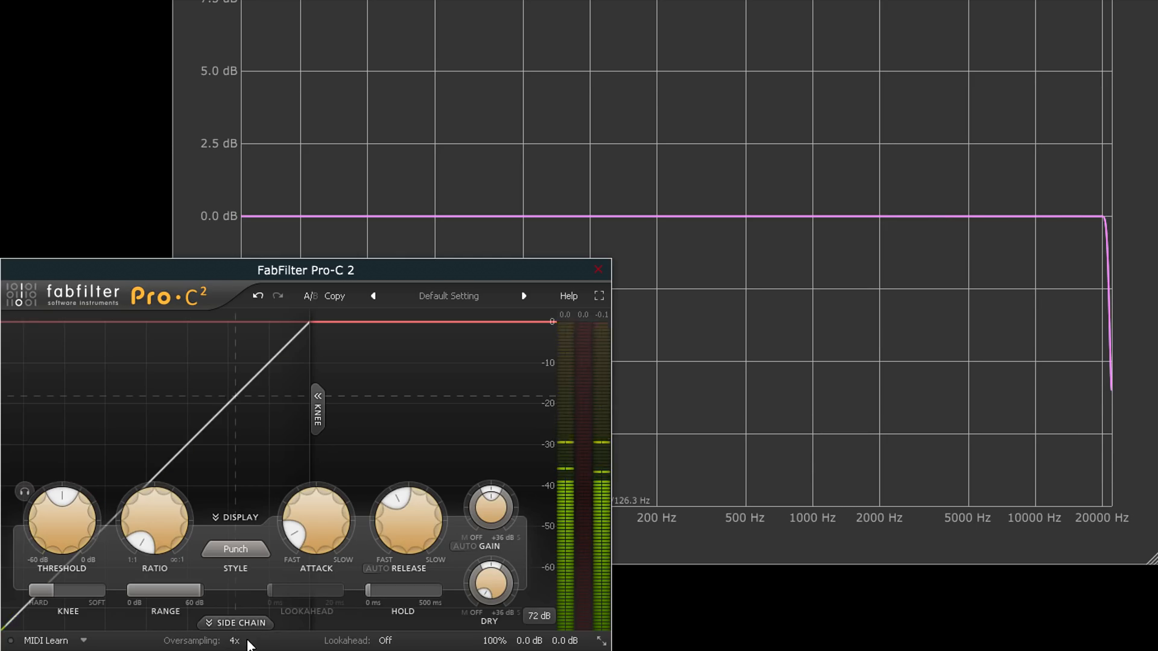
left_click(244, 641)
left_click(256, 598)
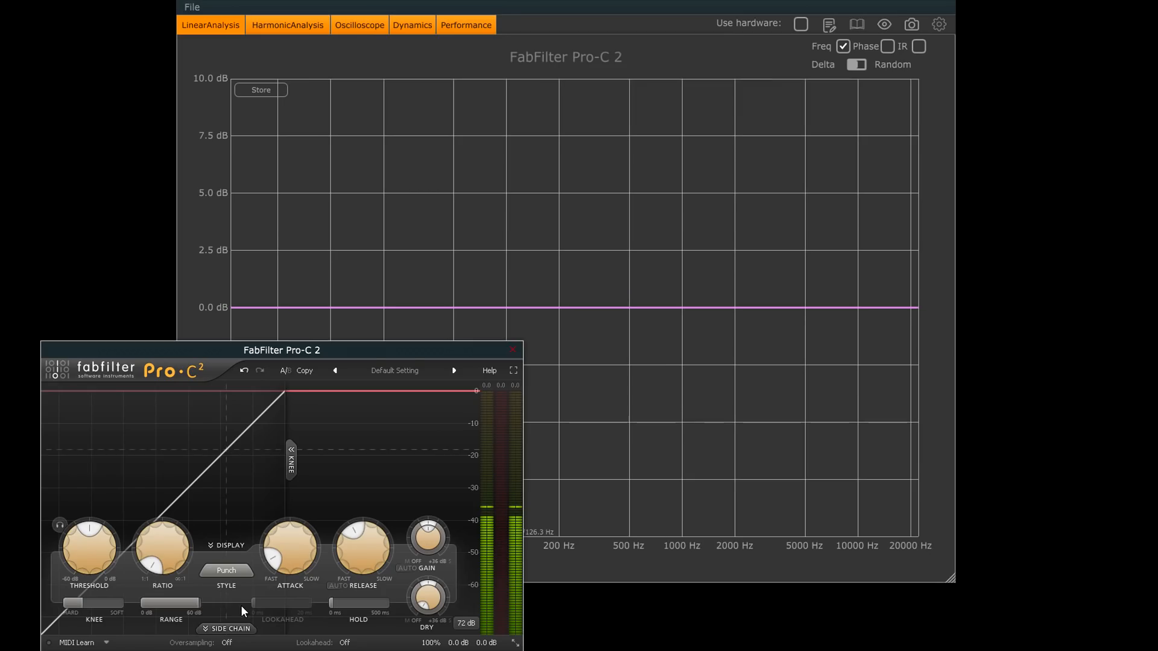
Show the phase response instead, compare Pro-C 2 oversampling at 2x and 4x, and return it to Off
left_click(887, 47)
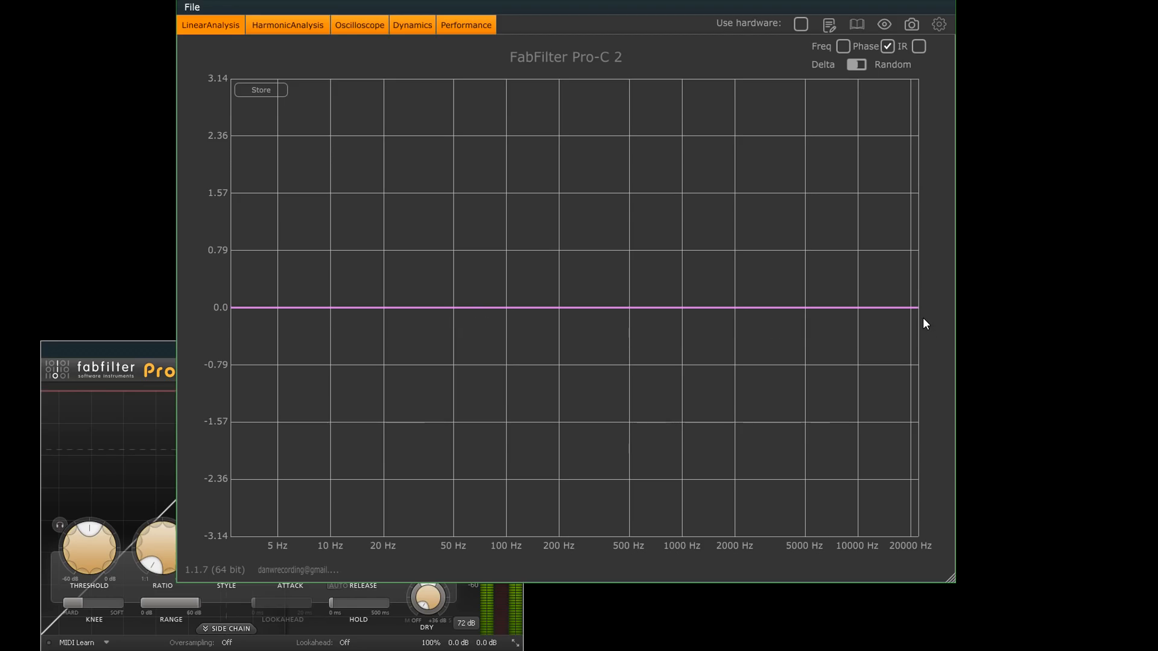
left_click(230, 643)
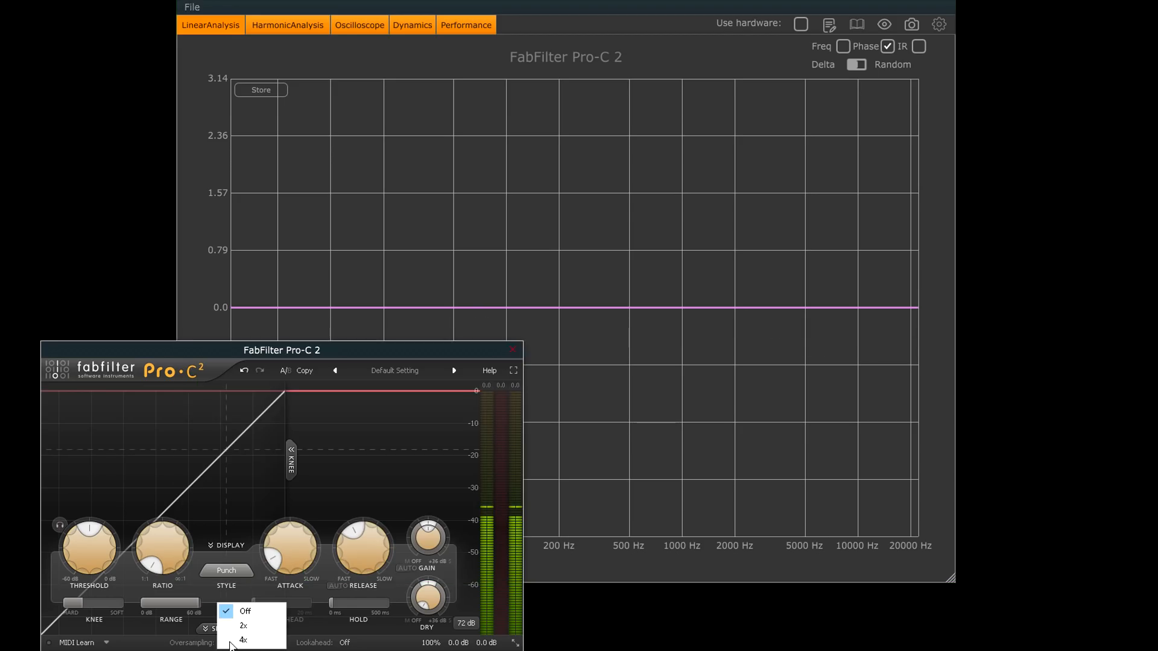
left_click(235, 625)
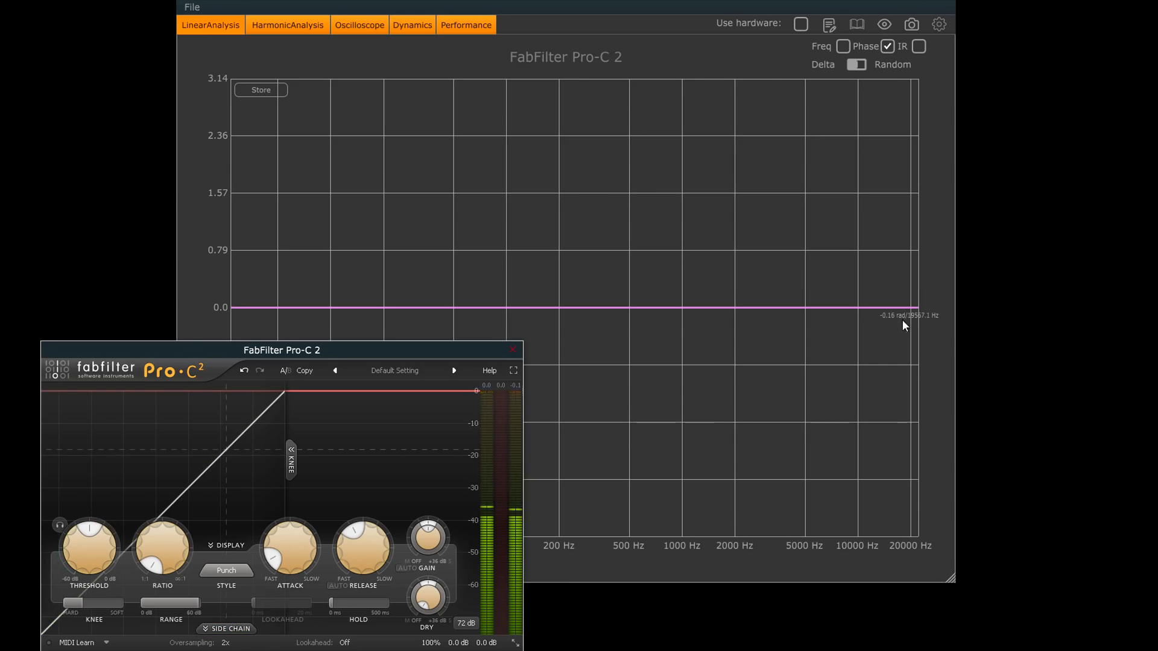
left_click(243, 644)
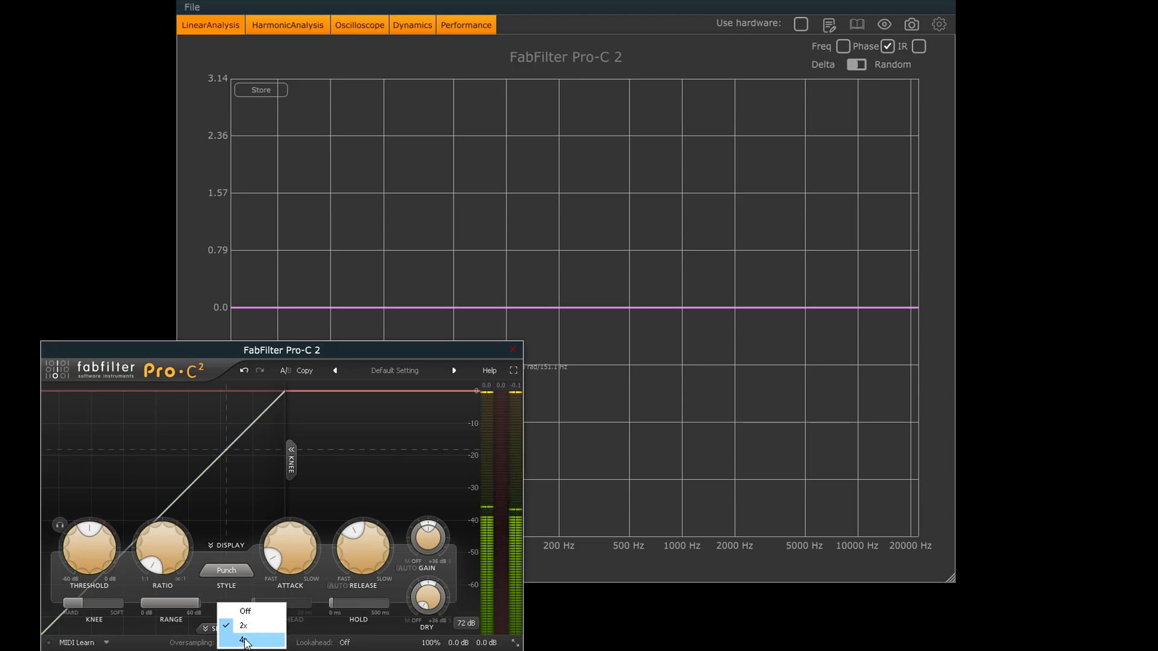
left_click(246, 634)
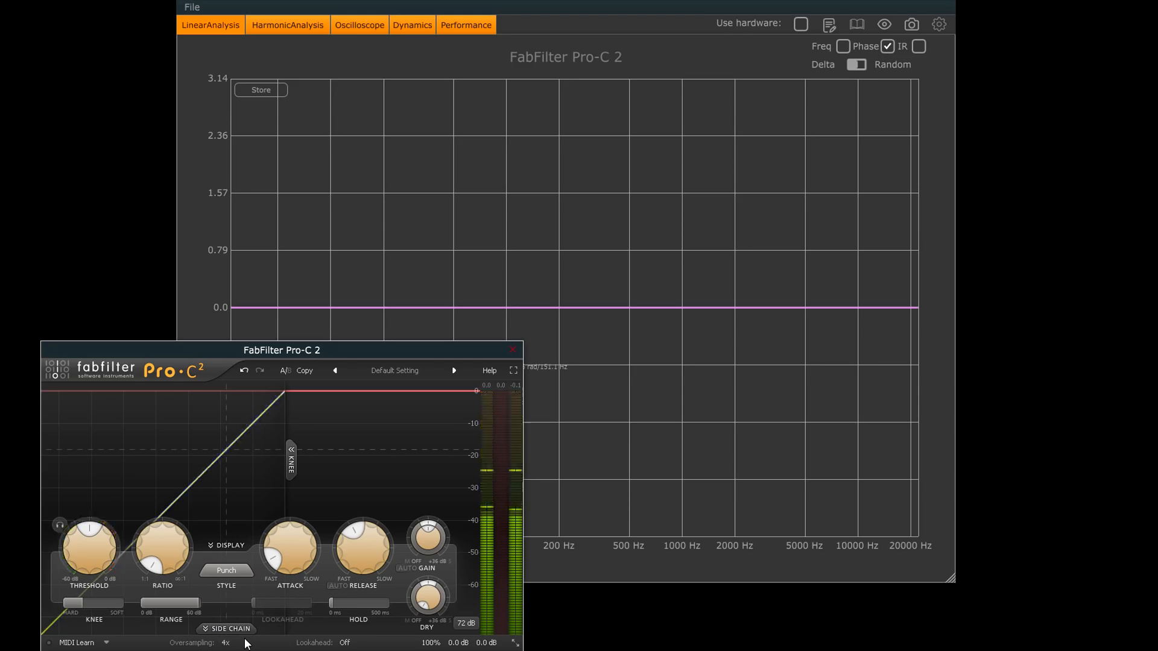
left_click(243, 643)
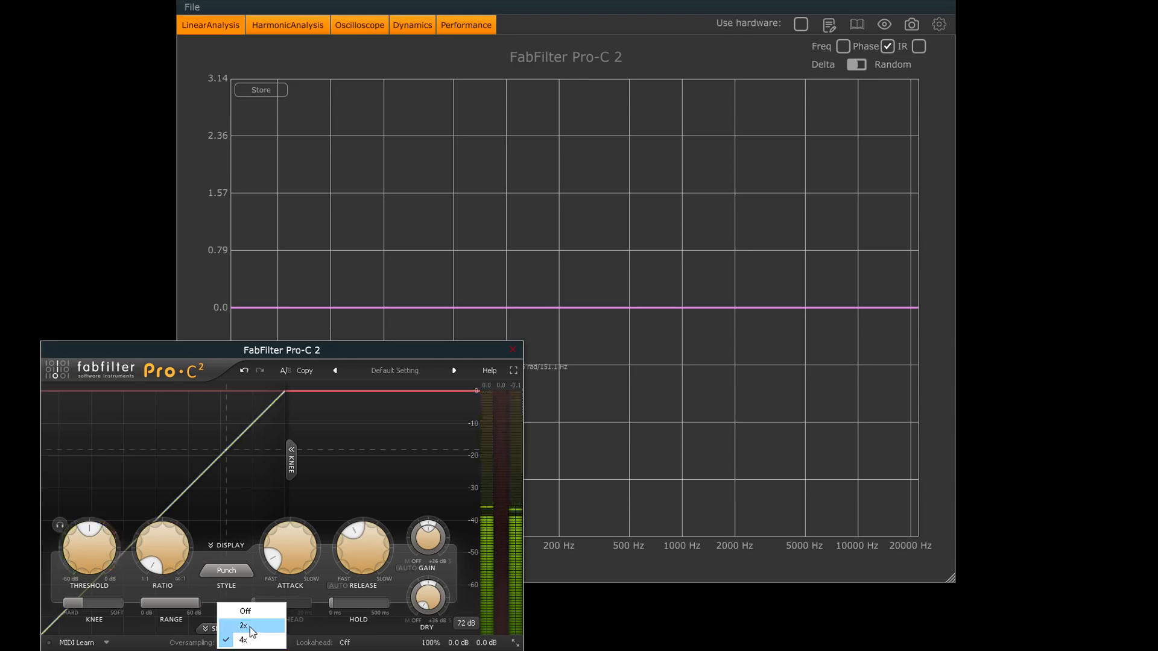
left_click(247, 612)
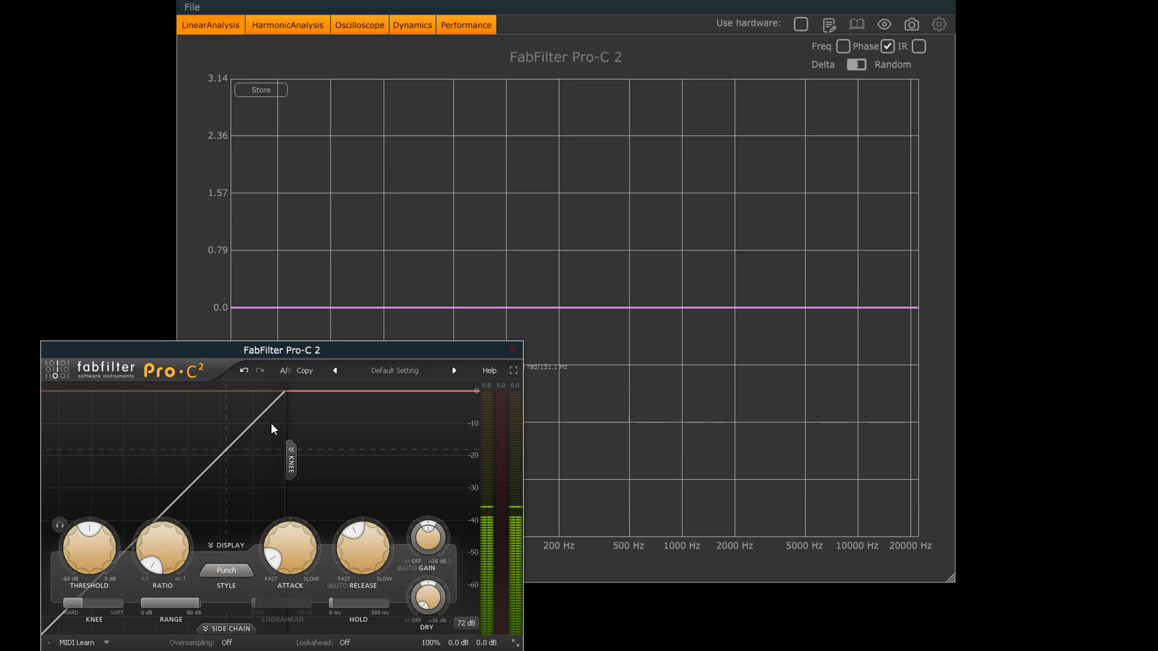
Show the harmonic analysis of Pro-C 2 and bring the plug-in window to the front
left_click(287, 23)
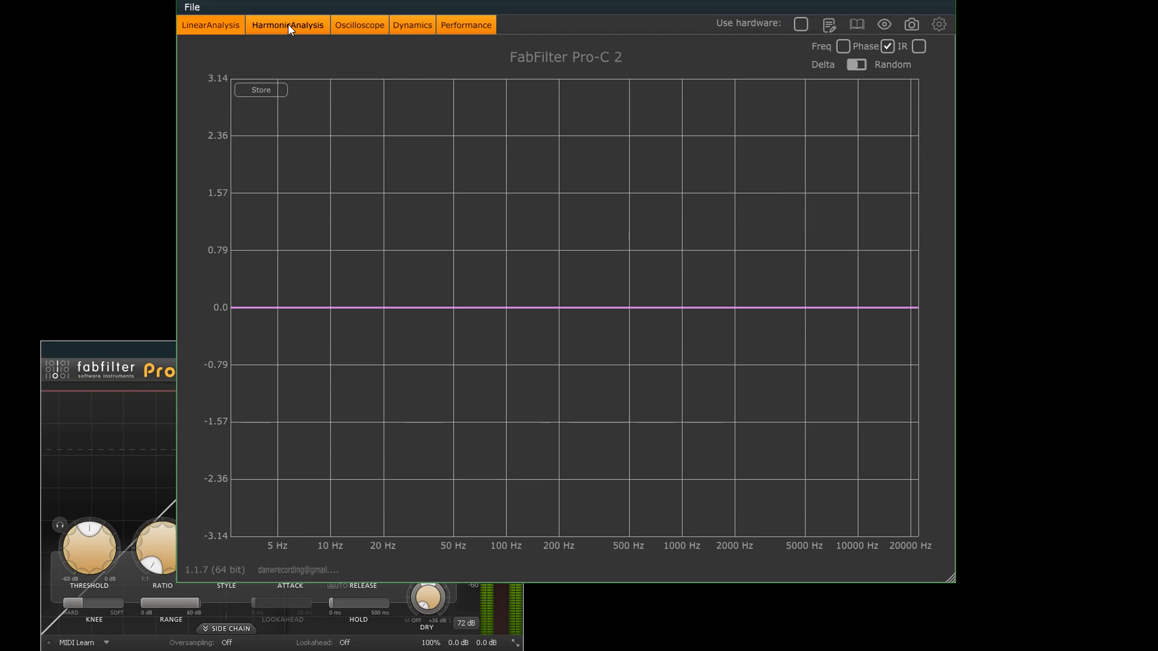
left_click(288, 24)
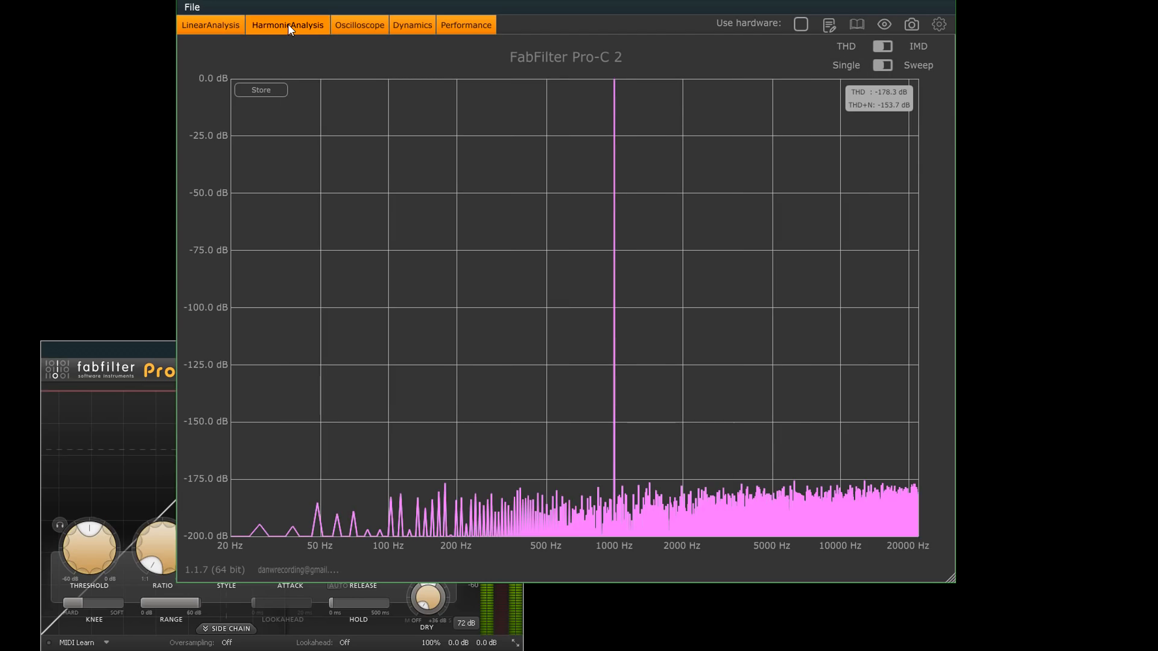
left_click(139, 351)
Set Pro-C 2 to maximum ratio, fastest attack, 10.0 ms release and hardest knee, and raise the threshold to about -5 dB
left_click_drag(160, 516, 173, 281)
left_click_drag(329, 535, 331, 583)
left_click_drag(410, 544, 414, 623)
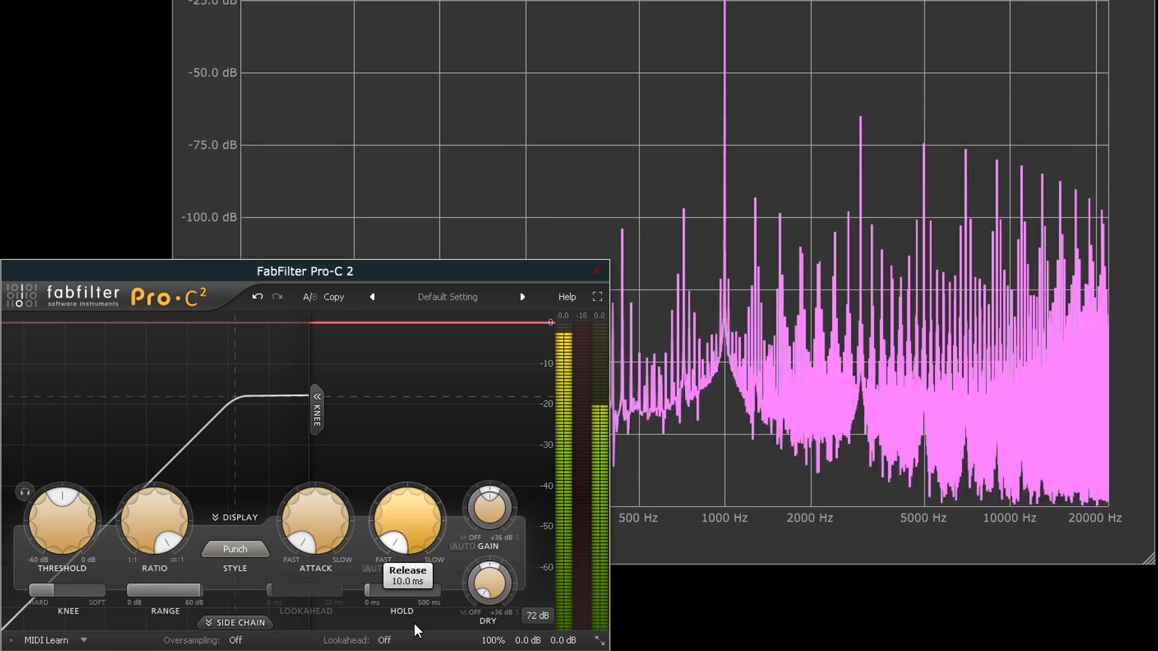
left_click_drag(42, 590, 31, 589)
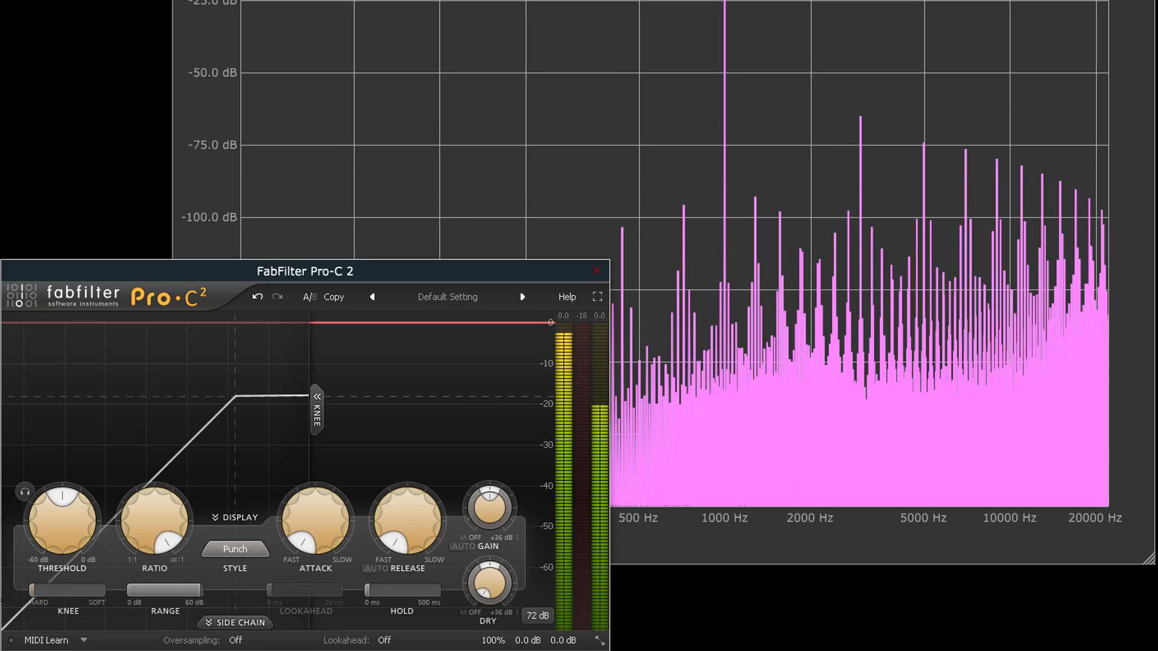
left_click_drag(61, 529, 55, 432)
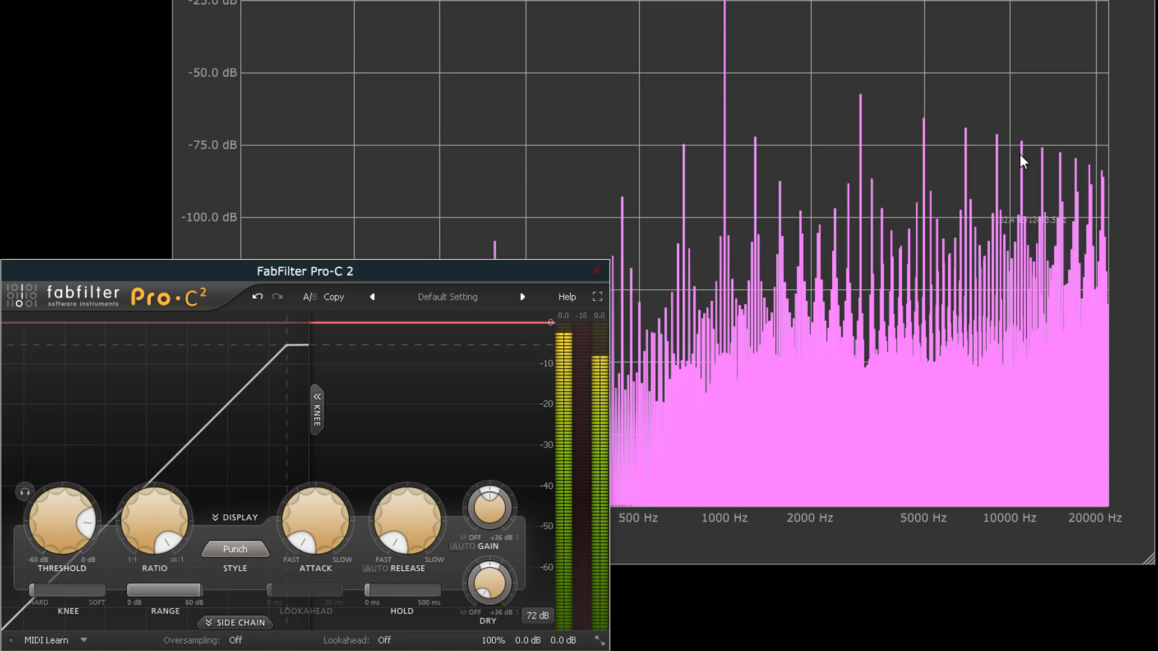
Compare Pro-C 2 oversampling at 2x and 4x in the harmonic analysis, leaving it at 4x
left_click(235, 641)
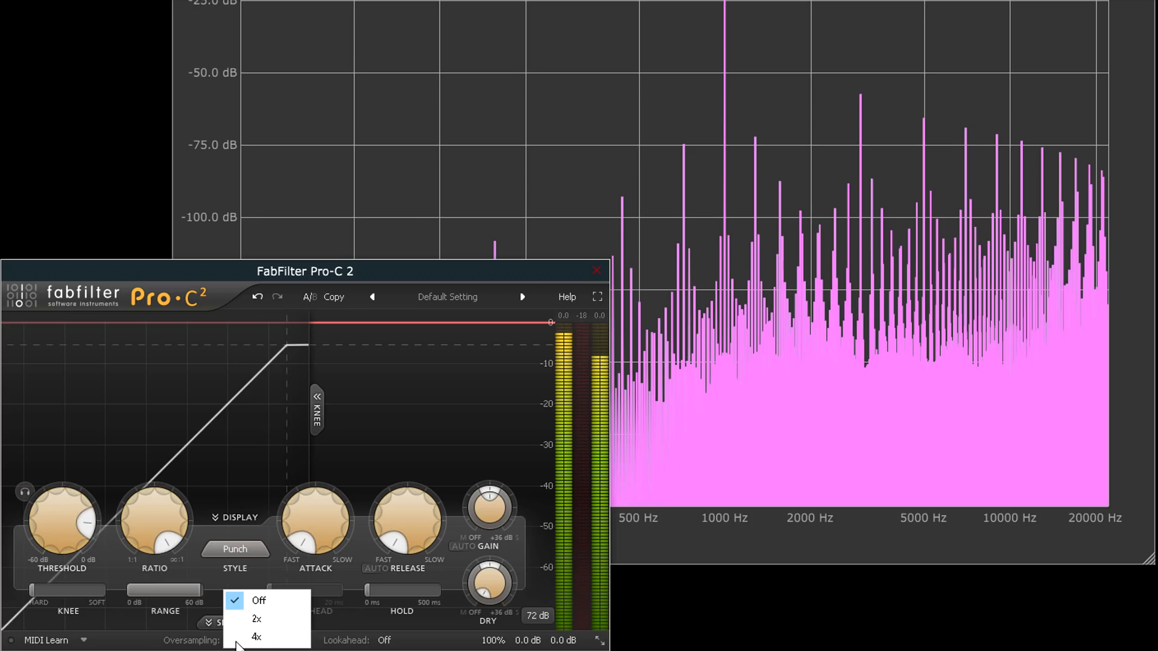
left_click(260, 619)
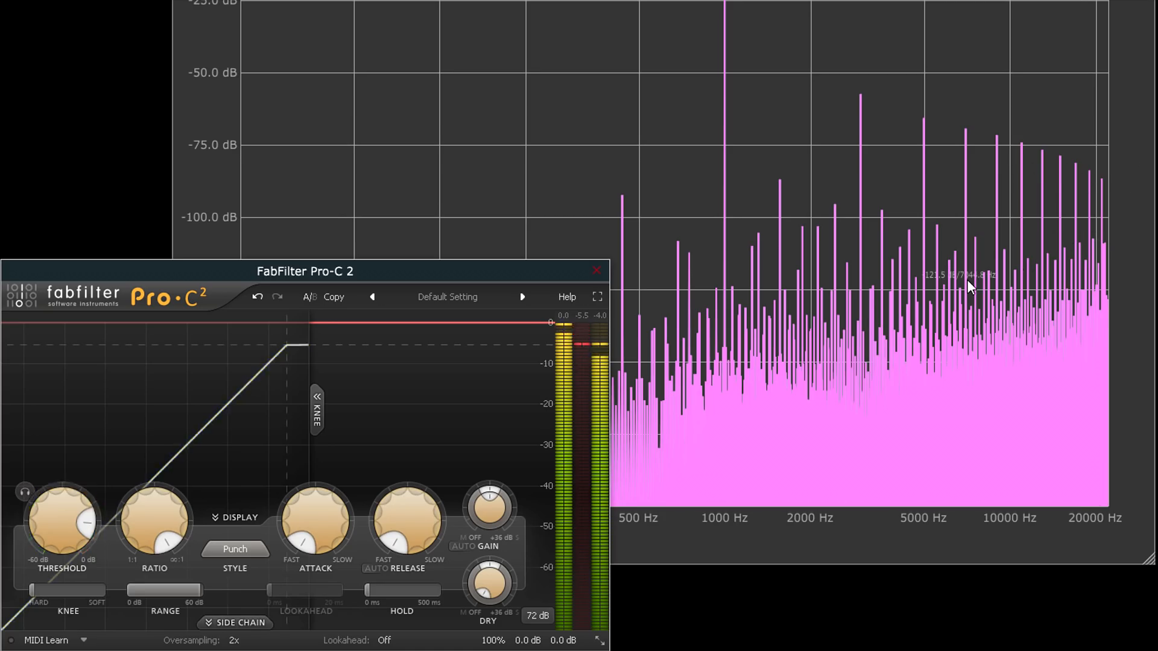
left_click(236, 641)
left_click(238, 636)
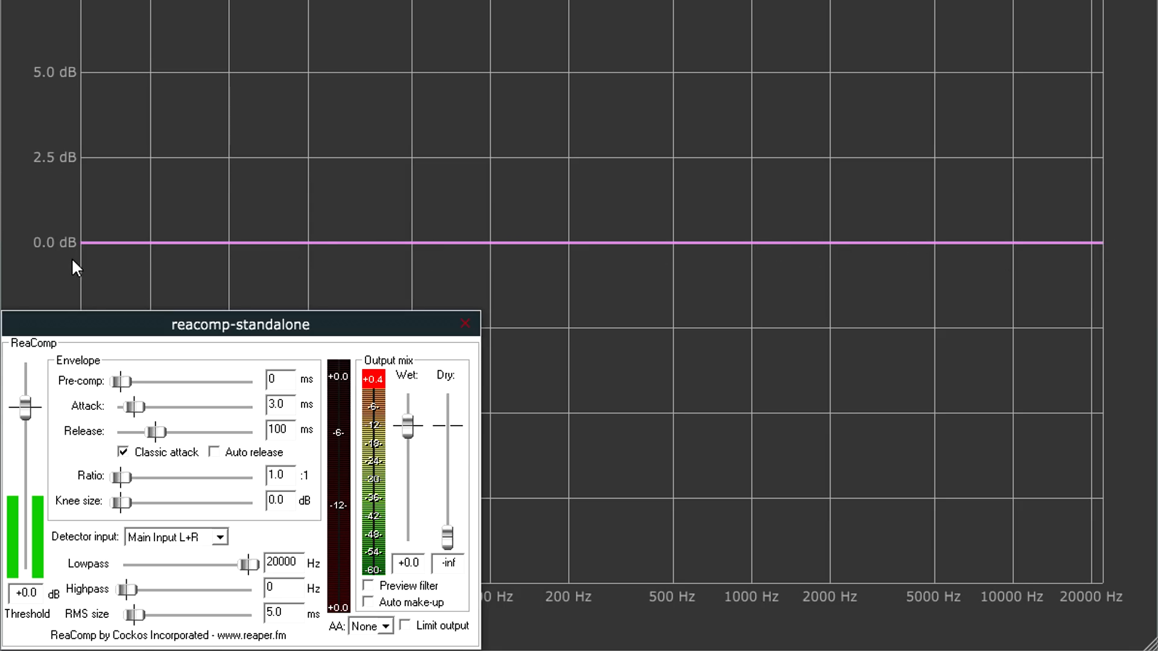
In ReaComp's frequency response view, compare anti-aliasing at 2x and 64x, and return it to None
left_click(386, 627)
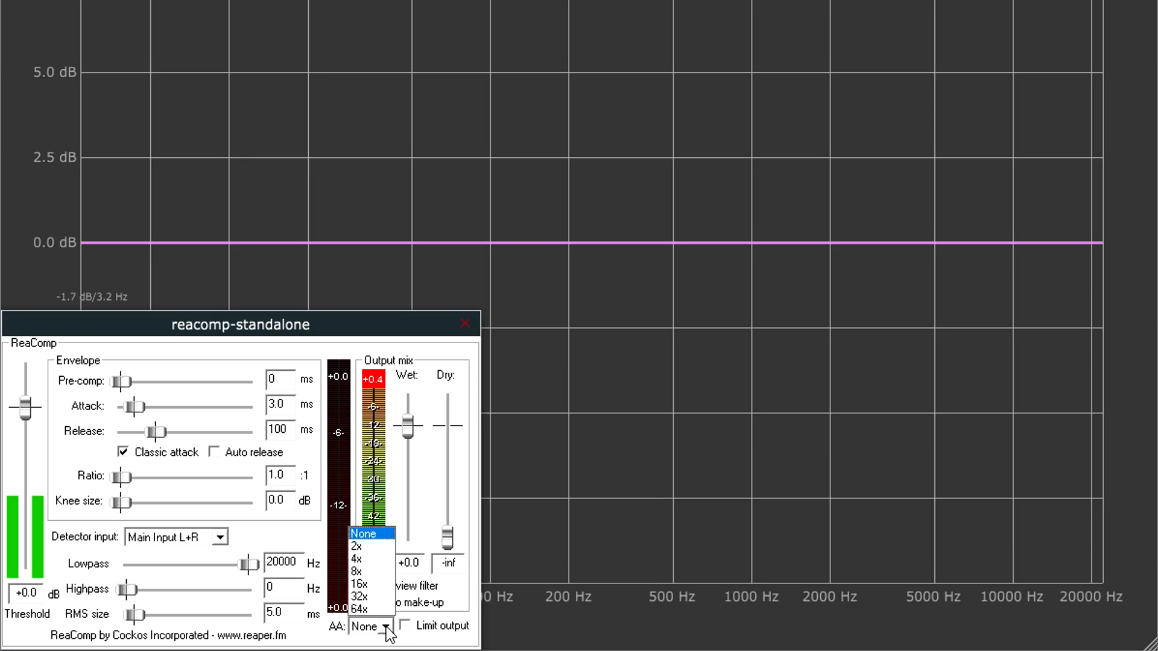
left_click(367, 547)
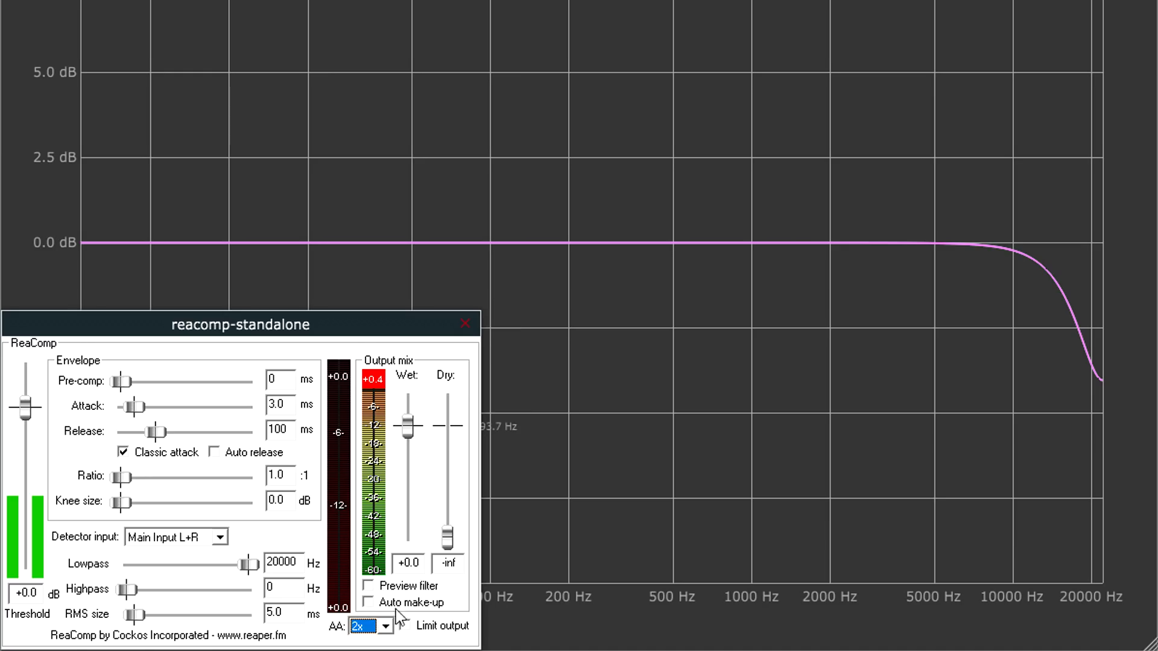
left_click(376, 626)
left_click(365, 609)
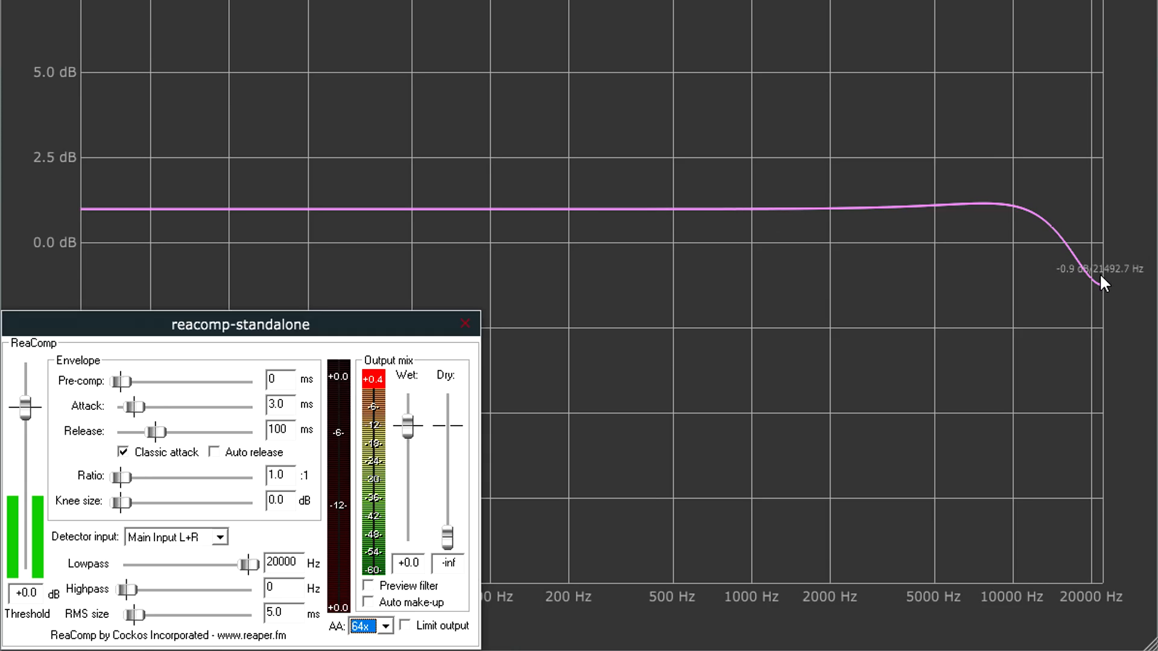
left_click(385, 628)
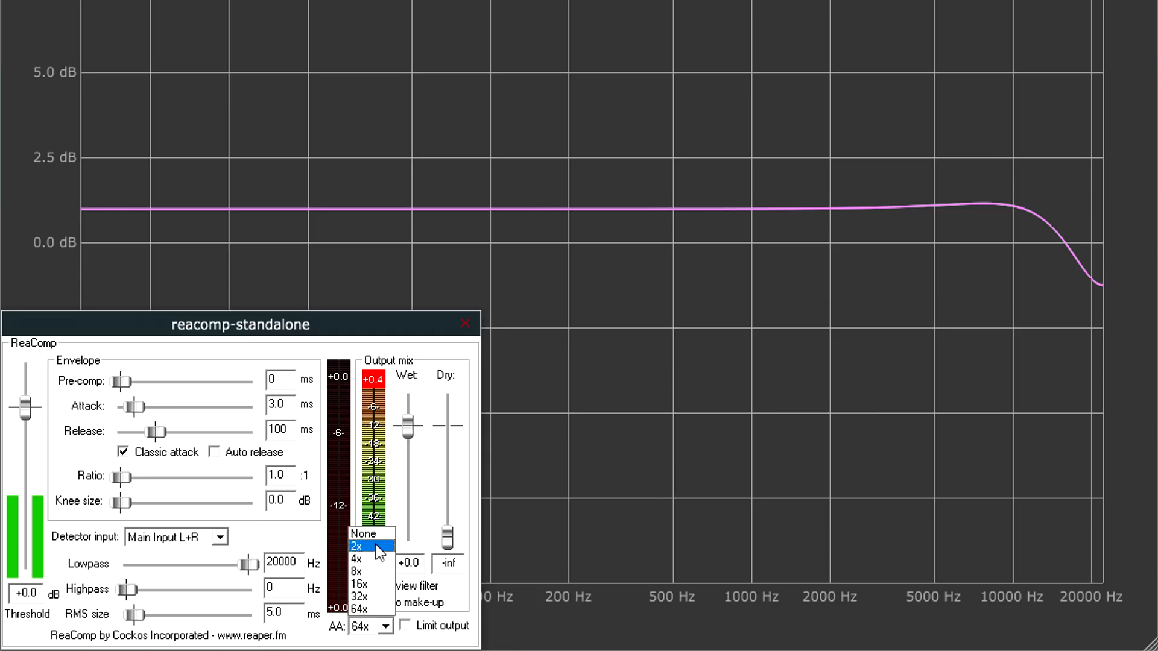
left_click(369, 532)
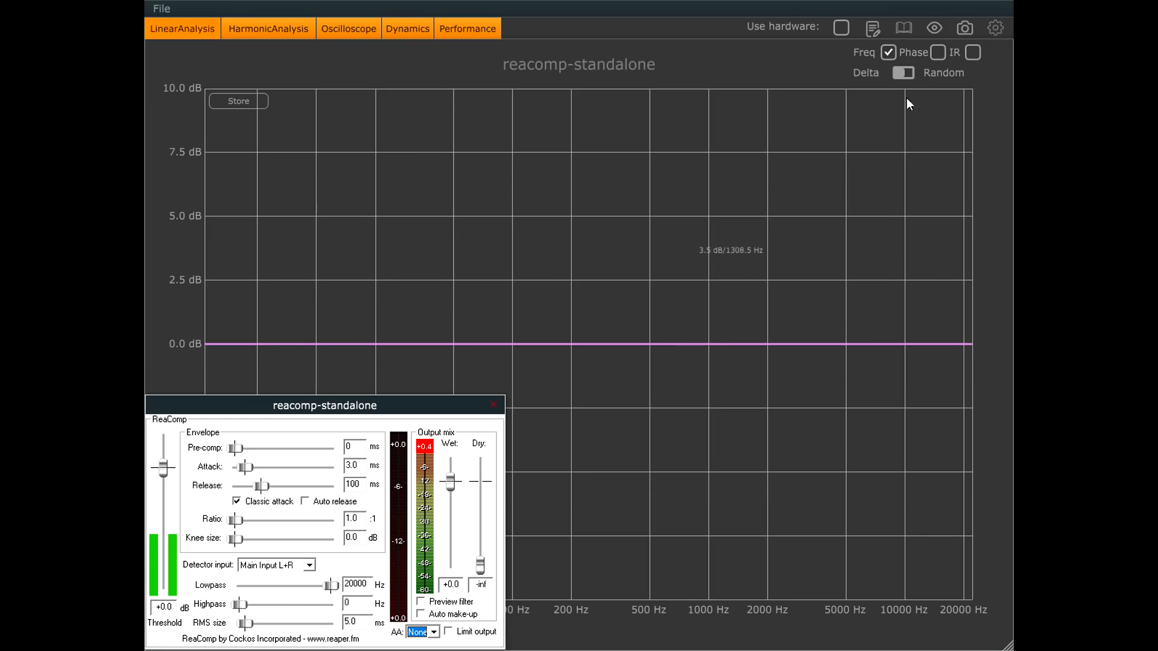
Show ReaComp's phase response instead, compare anti-aliasing at 2x and 64x, and return it to None
left_click(938, 52)
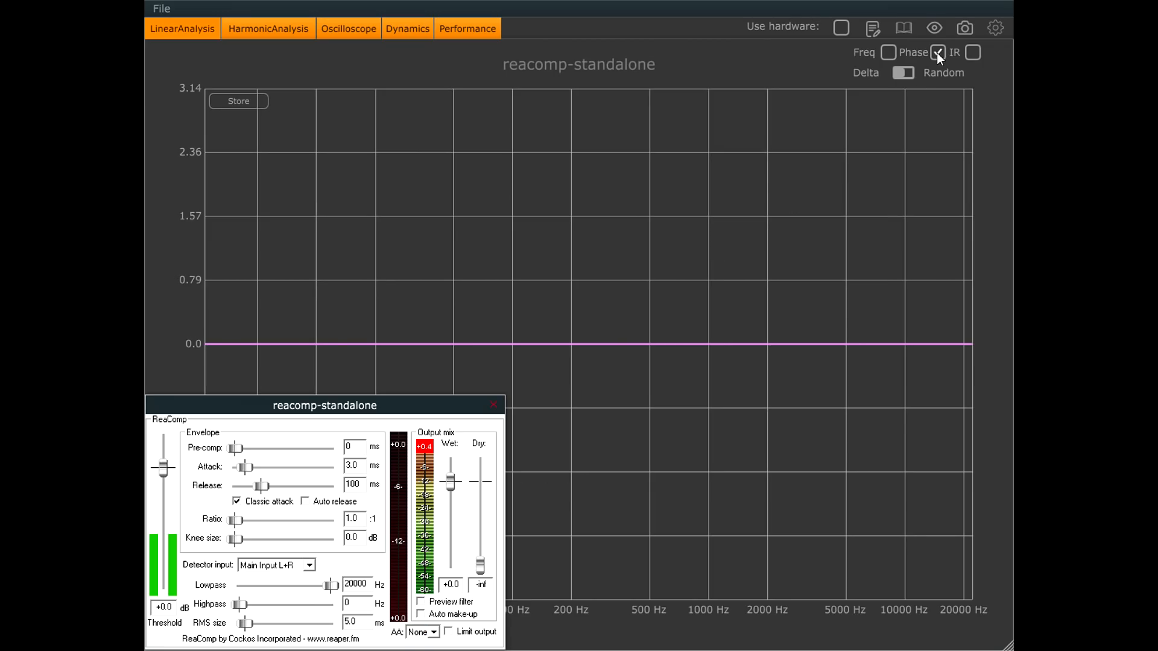
left_click(425, 632)
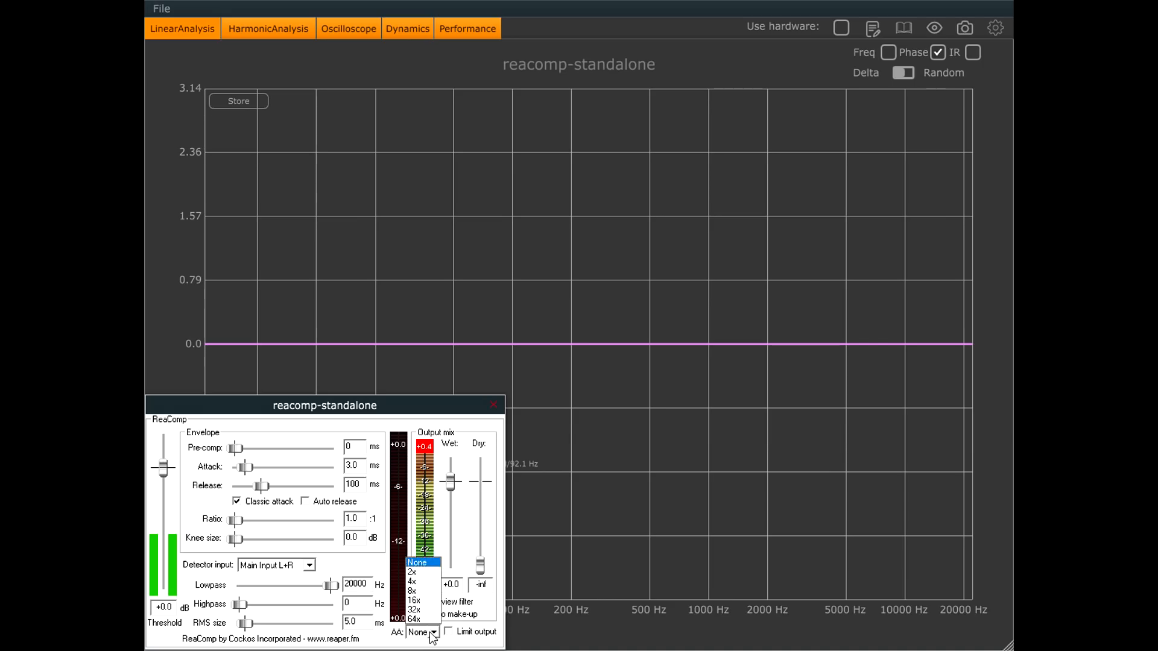
left_click(422, 571)
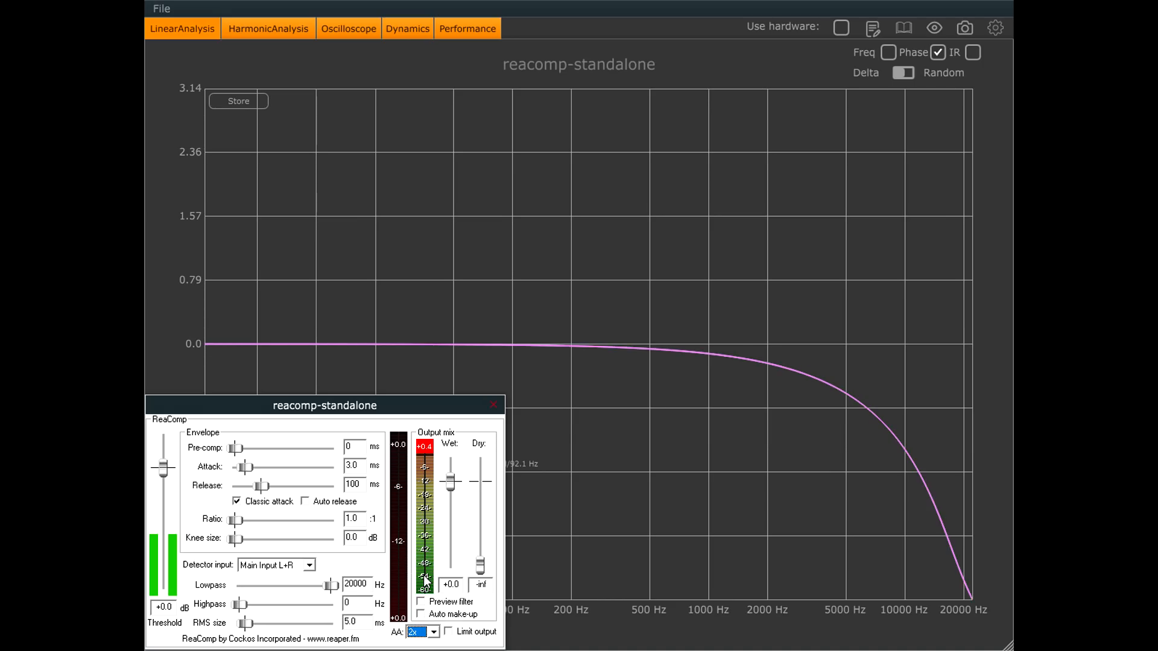
left_click(433, 632)
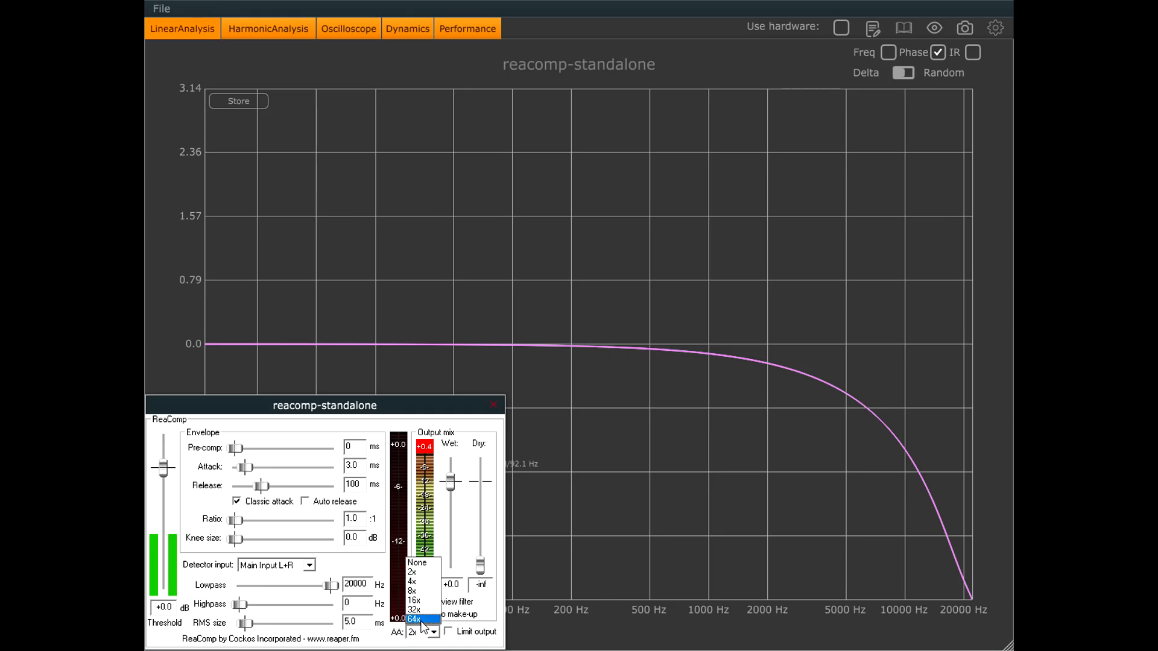
left_click(421, 620)
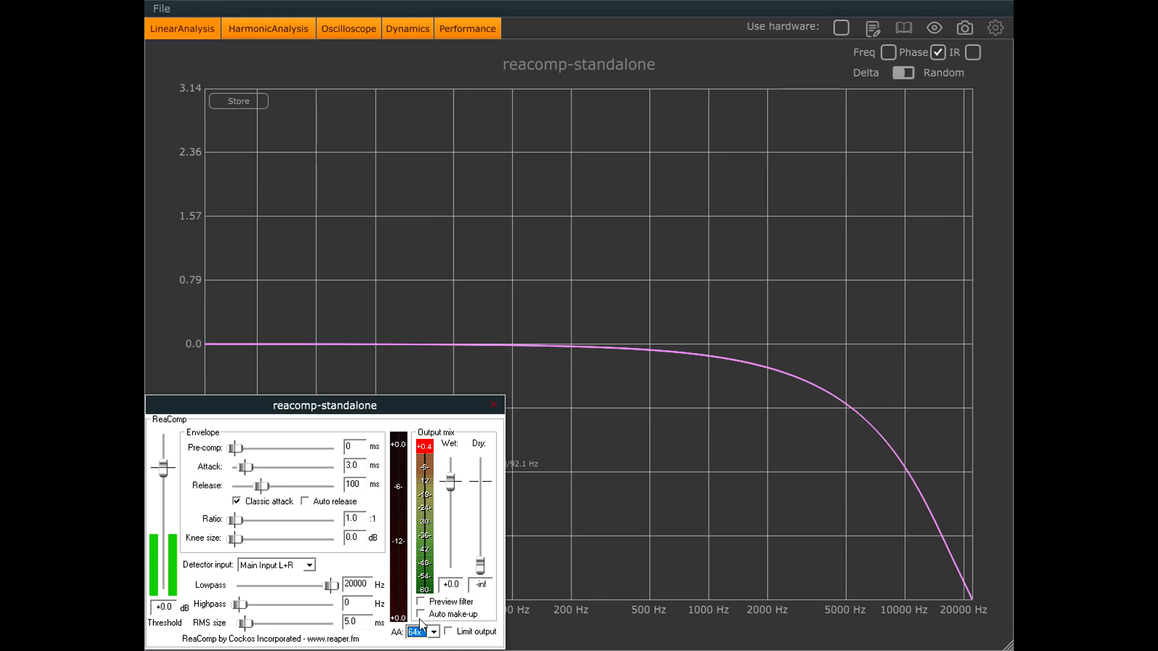
left_click(432, 633)
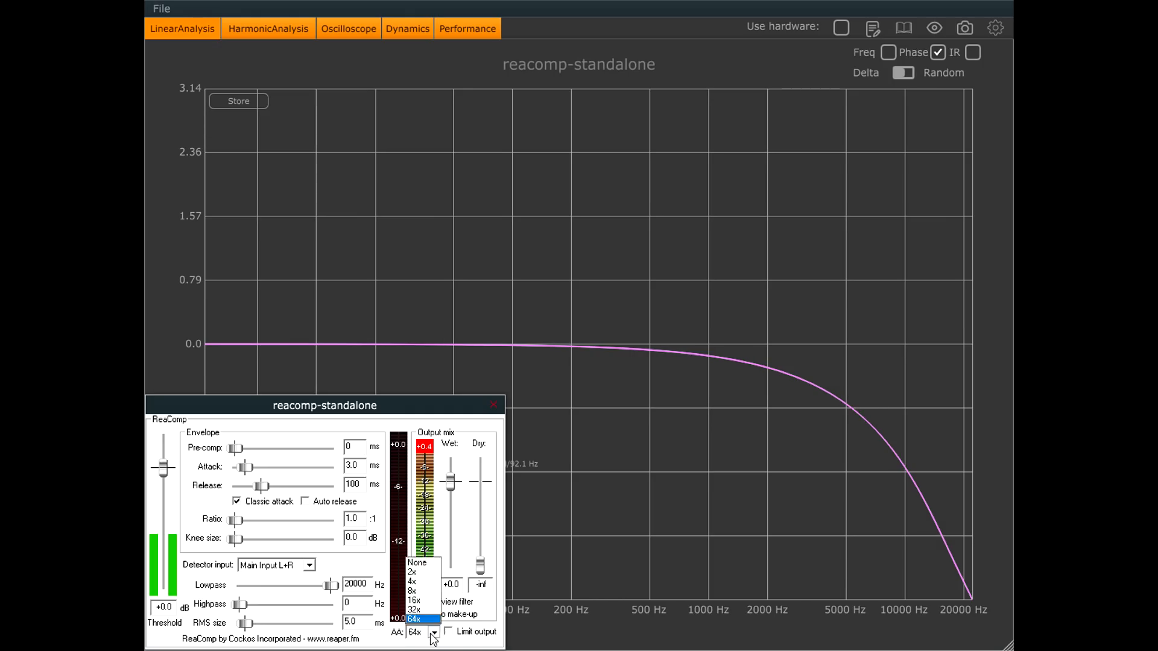
left_click(419, 563)
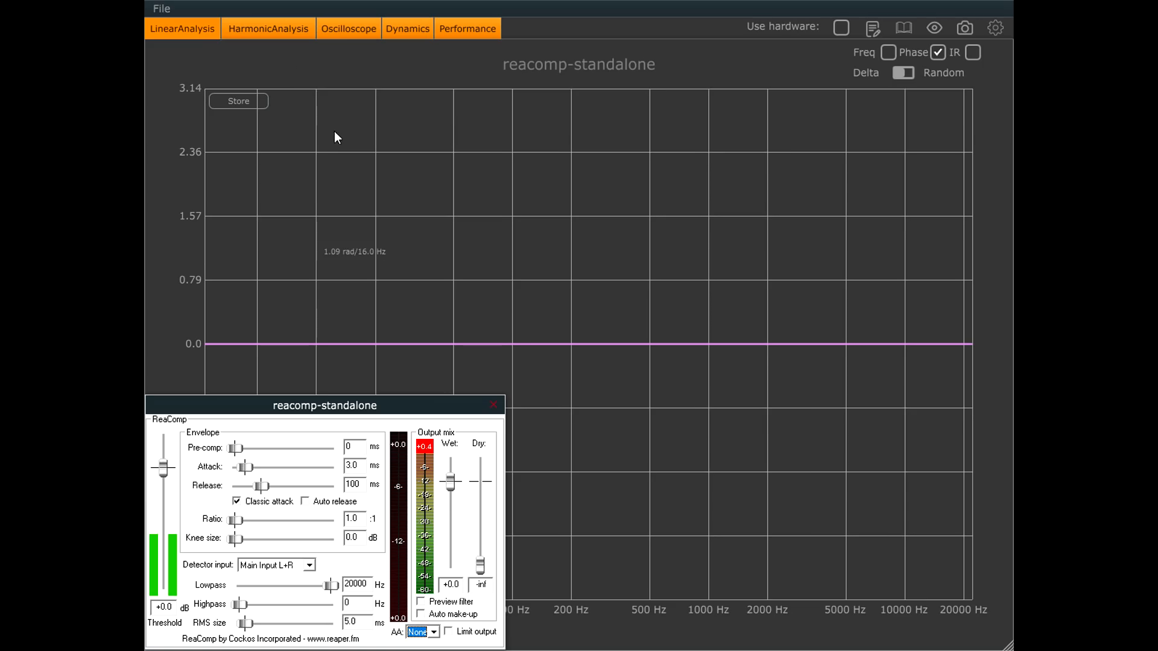
Show the harmonic analysis and set ReaComp to zero attack, release and RMS size, Classic attack off, infinite ratio and -0.1 dB threshold
left_click(274, 29)
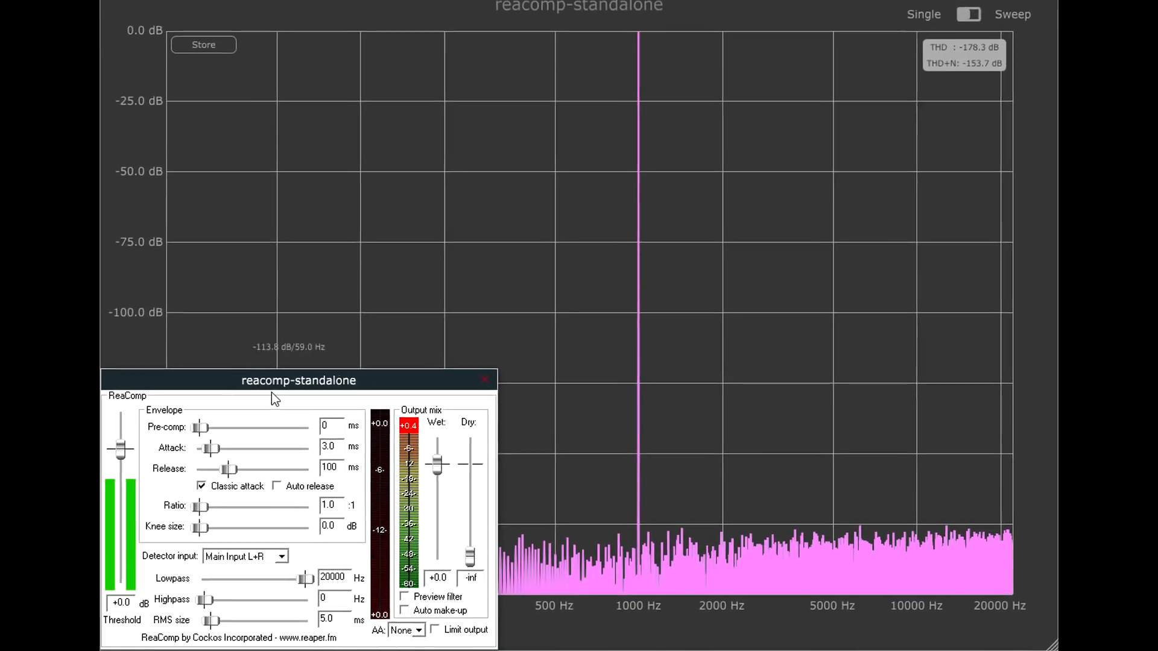
left_click_drag(140, 411, 105, 433)
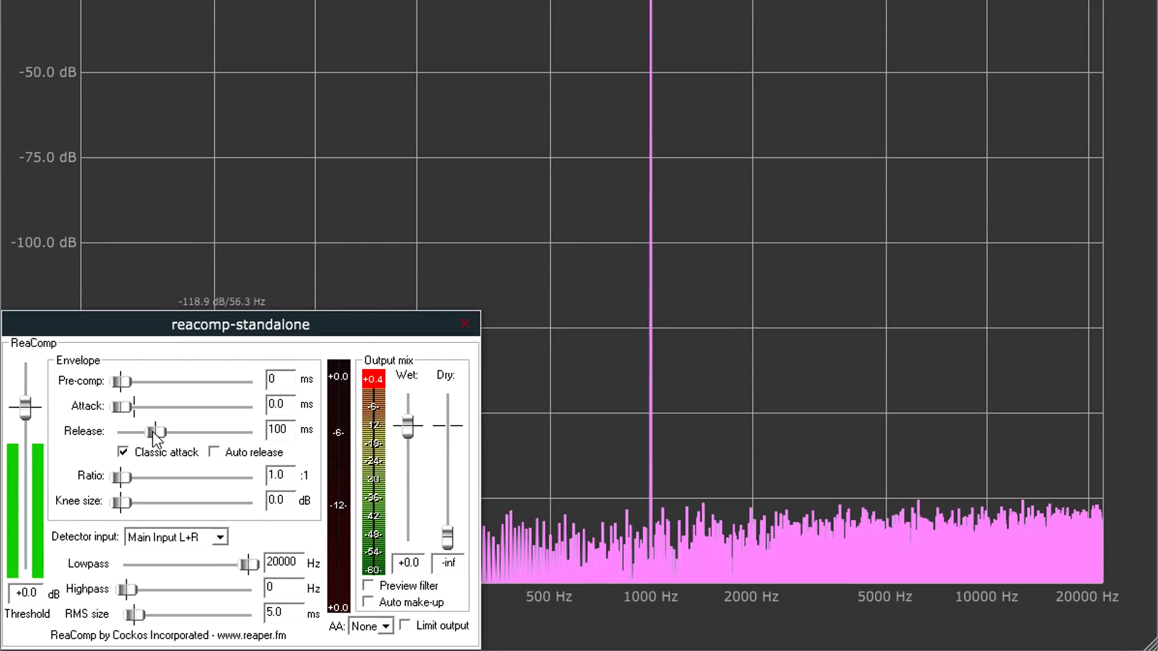
left_click(123, 452)
left_click_drag(130, 615, 110, 620)
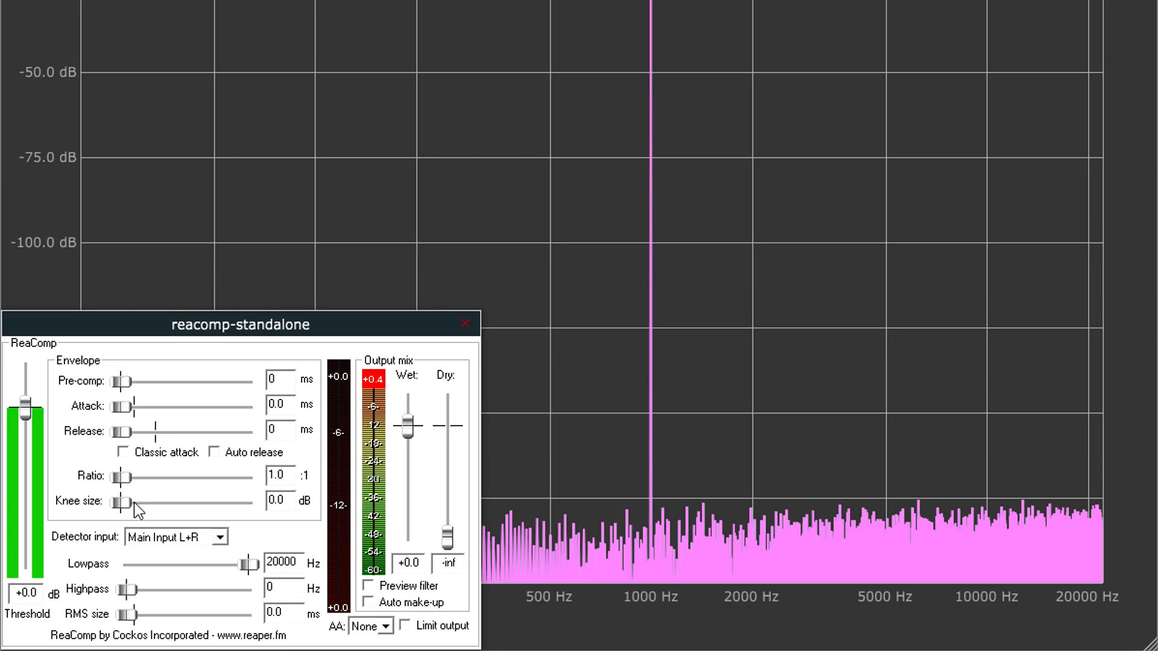
left_click_drag(121, 477, 258, 487)
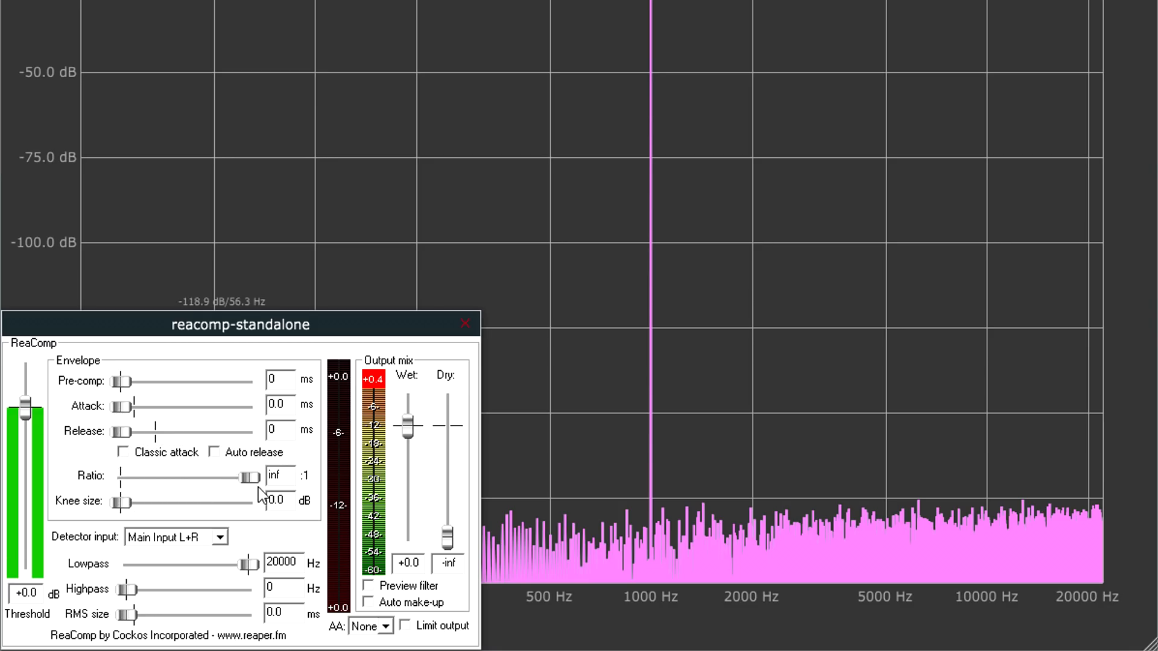
left_click_drag(24, 409, 22, 415)
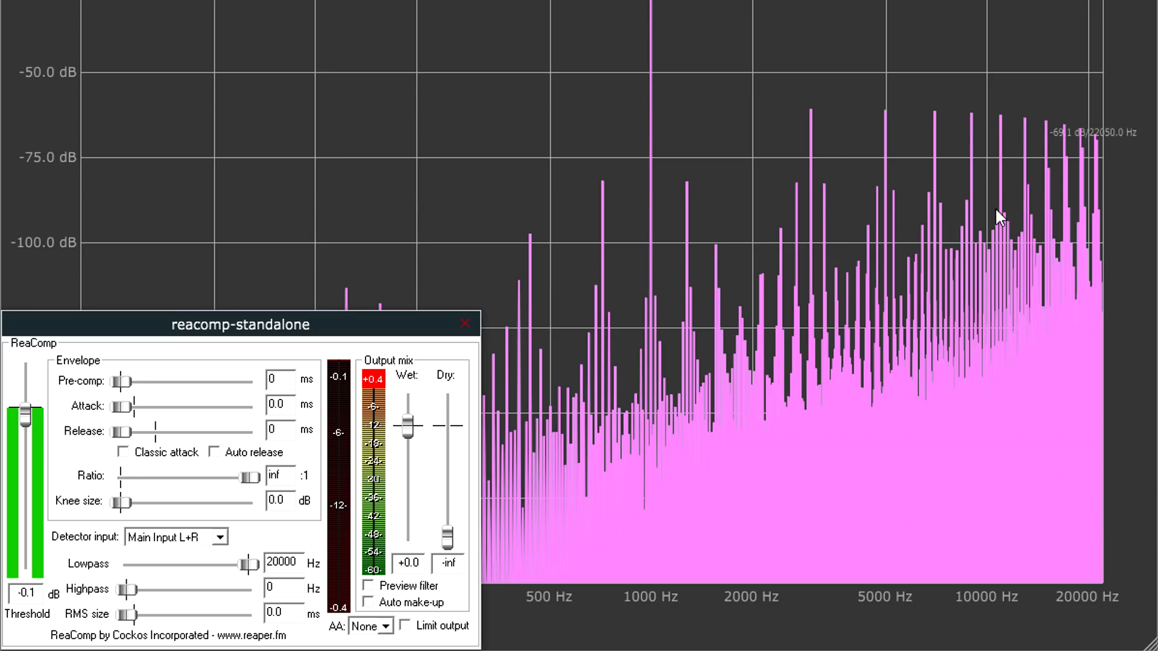
Compare ReaComp anti-aliasing at 2x and 64x in the harmonic analysis, and return it to None
left_click(385, 626)
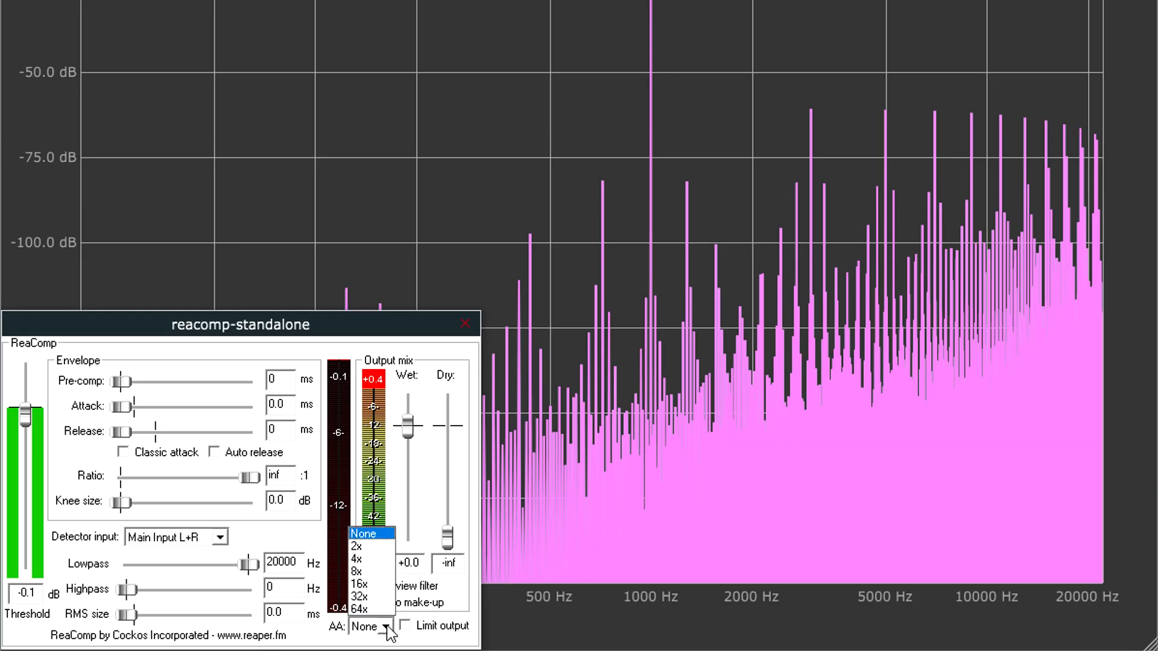
left_click(367, 545)
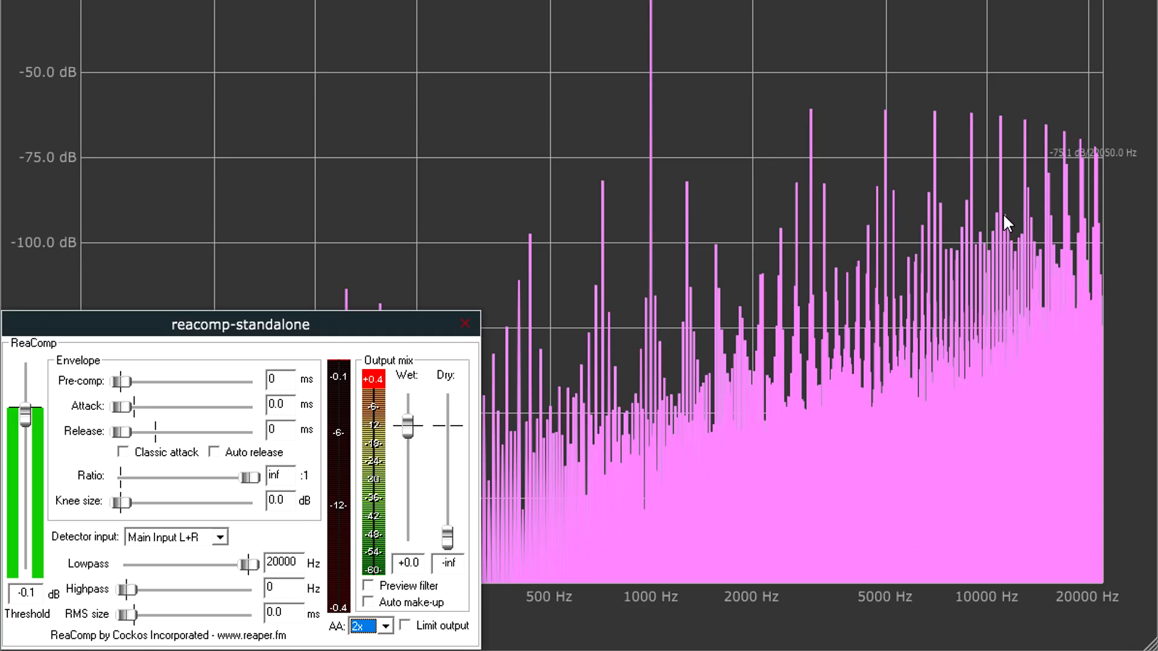
left_click(386, 626)
left_click(369, 609)
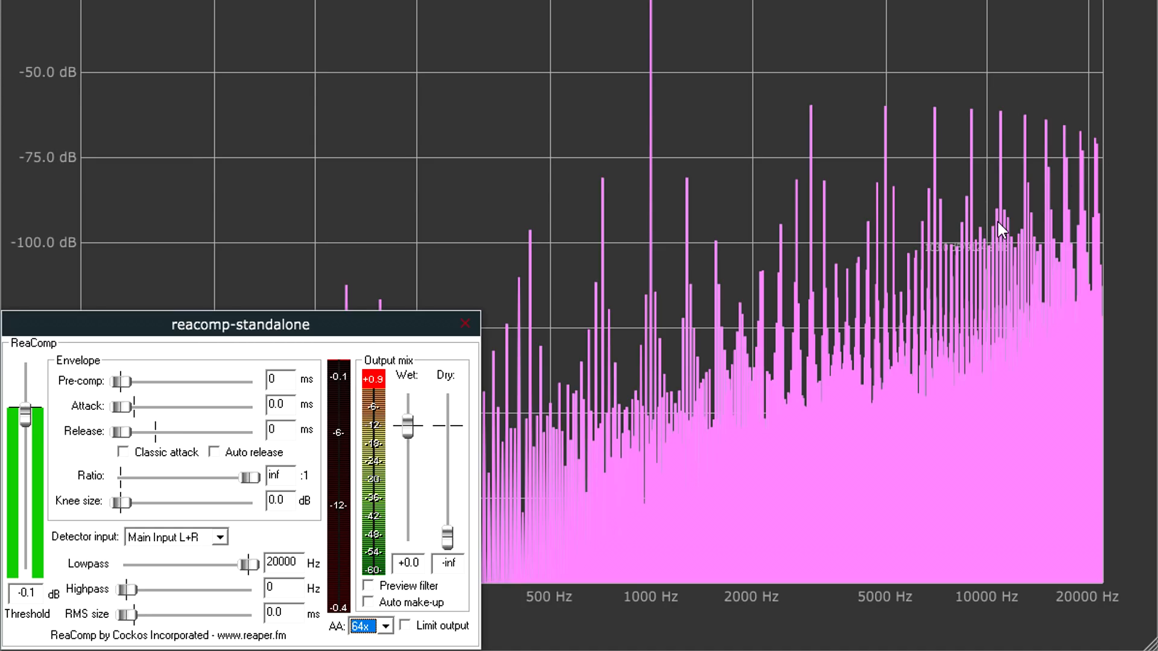
left_click(386, 628)
left_click(374, 534)
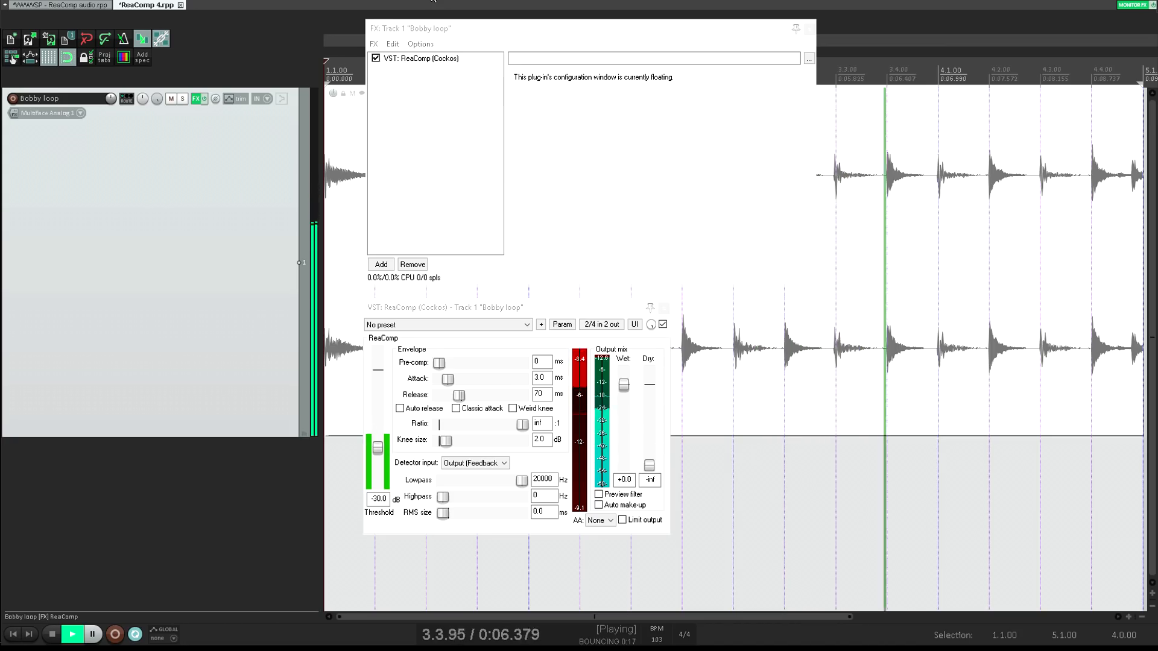
In REAPER, duplicate ReaComp in the loop track's effects chain, float the copy and place it beside the first instance's window
left_click(416, 61)
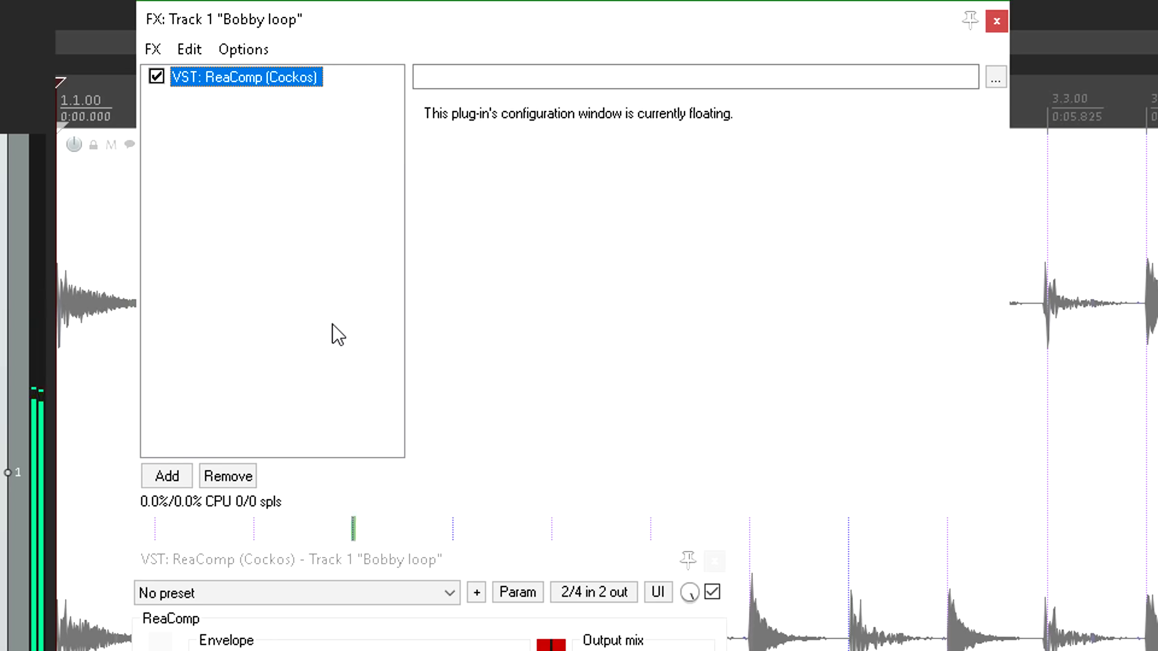
key("ctrl+v")
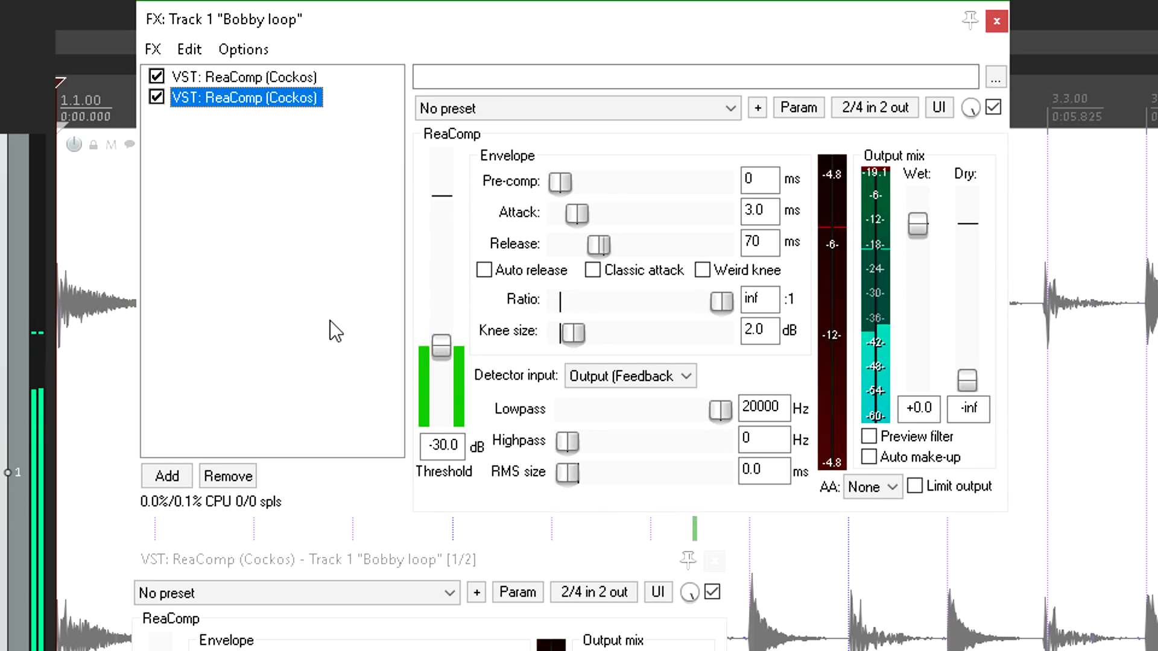
double_click(215, 99)
left_click_drag(243, 40, 632, 500)
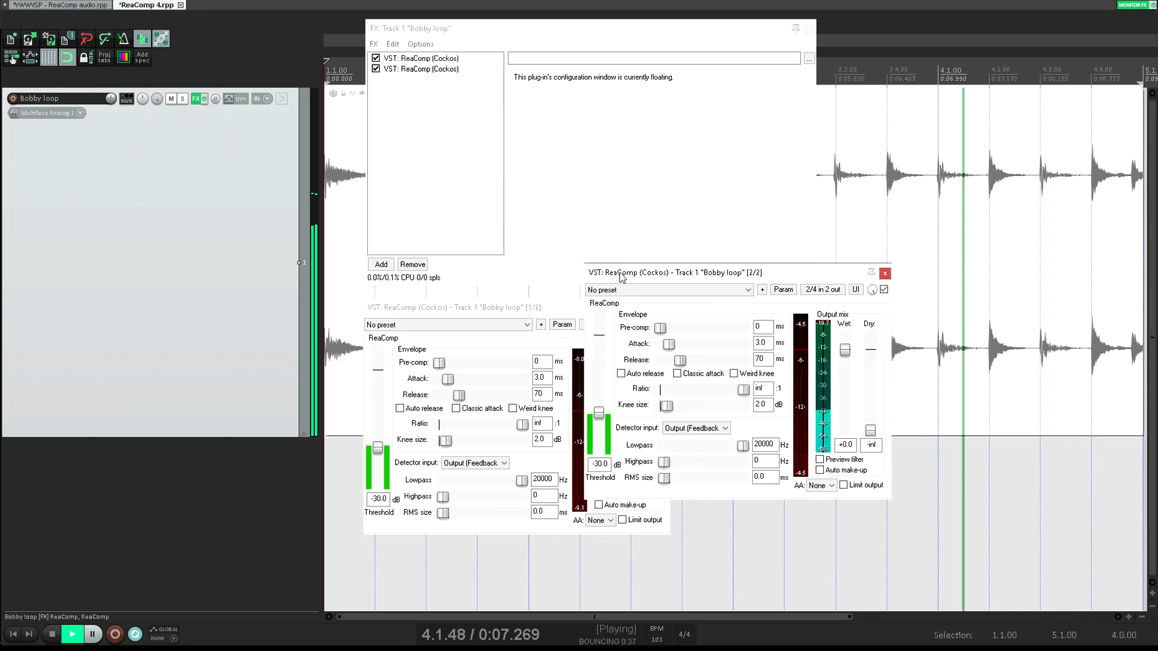
left_click_drag(621, 278, 718, 324)
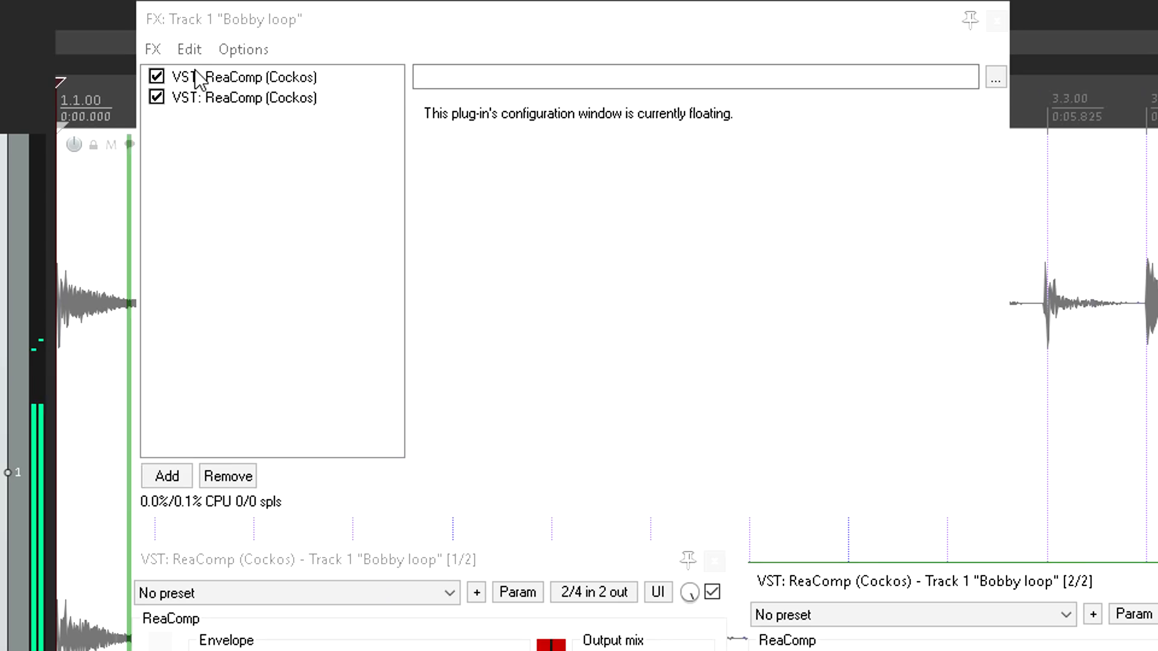
Rename the first ReaComp instance in the effects chain as precomp
left_click(401, 58)
left_click(231, 84)
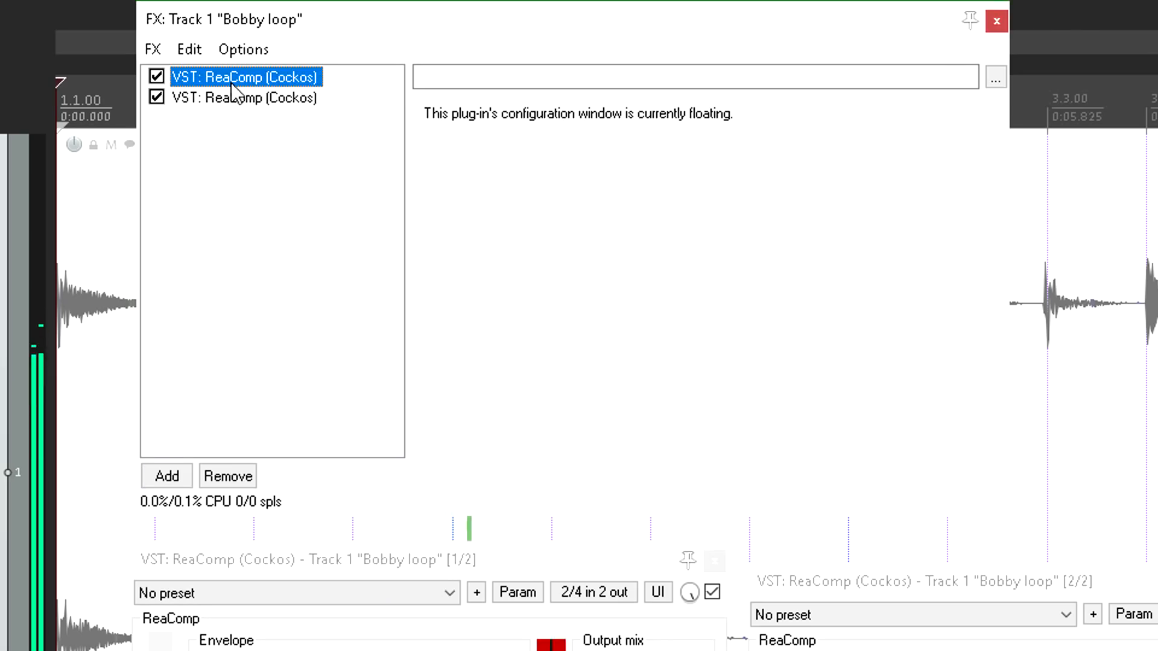
key("F2")
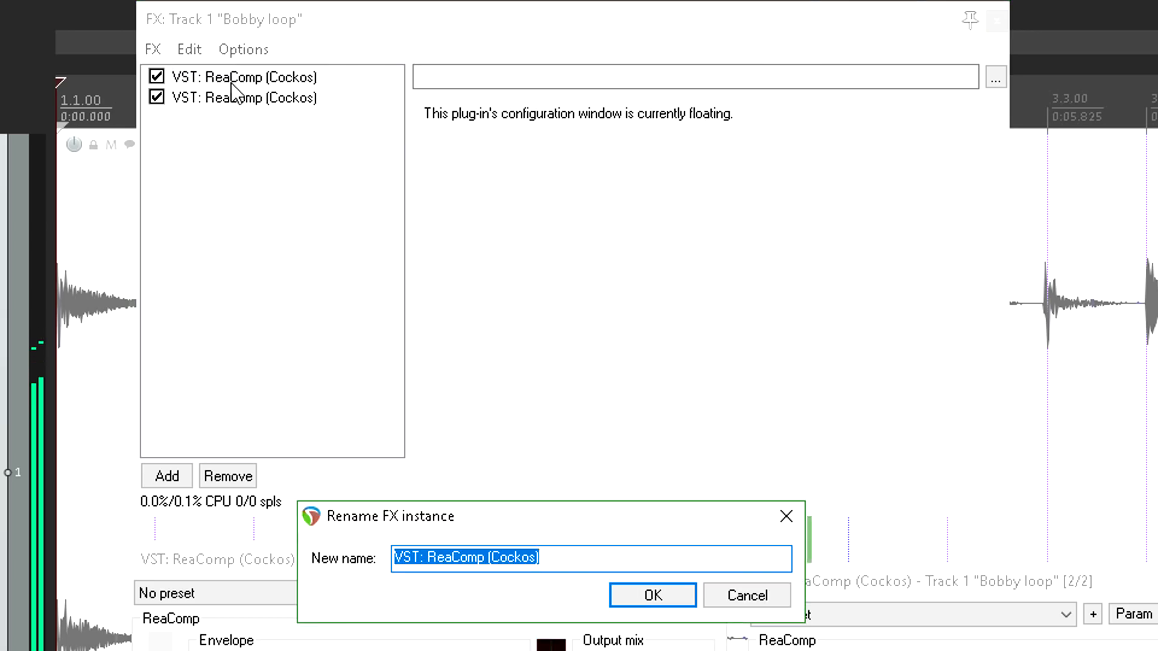
type("precomp")
key("Return")
Rename the second ReaComp instance in the effects chain as comp
left_click(234, 99)
left_click(237, 101)
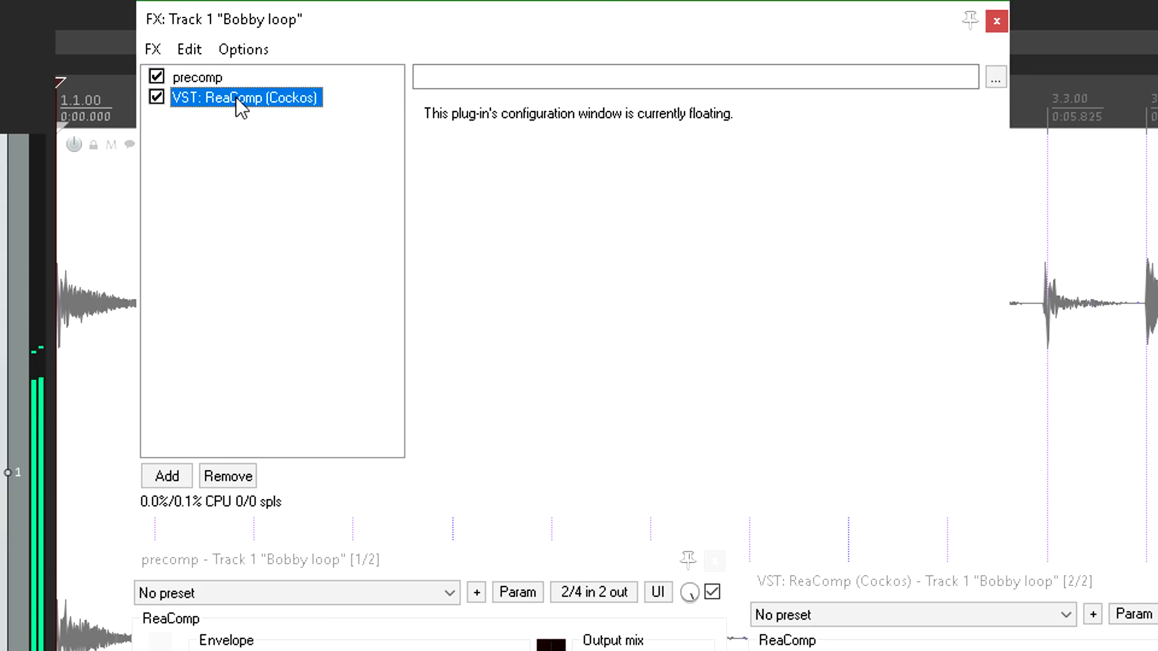
key("F2")
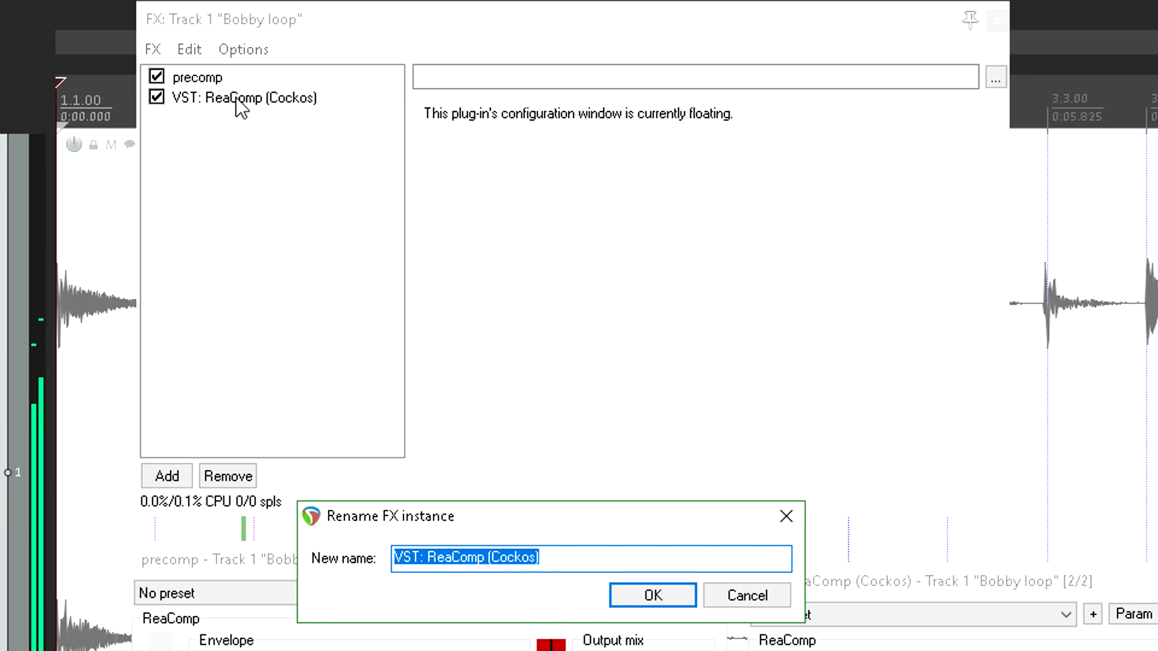
type("comp")
key("Return")
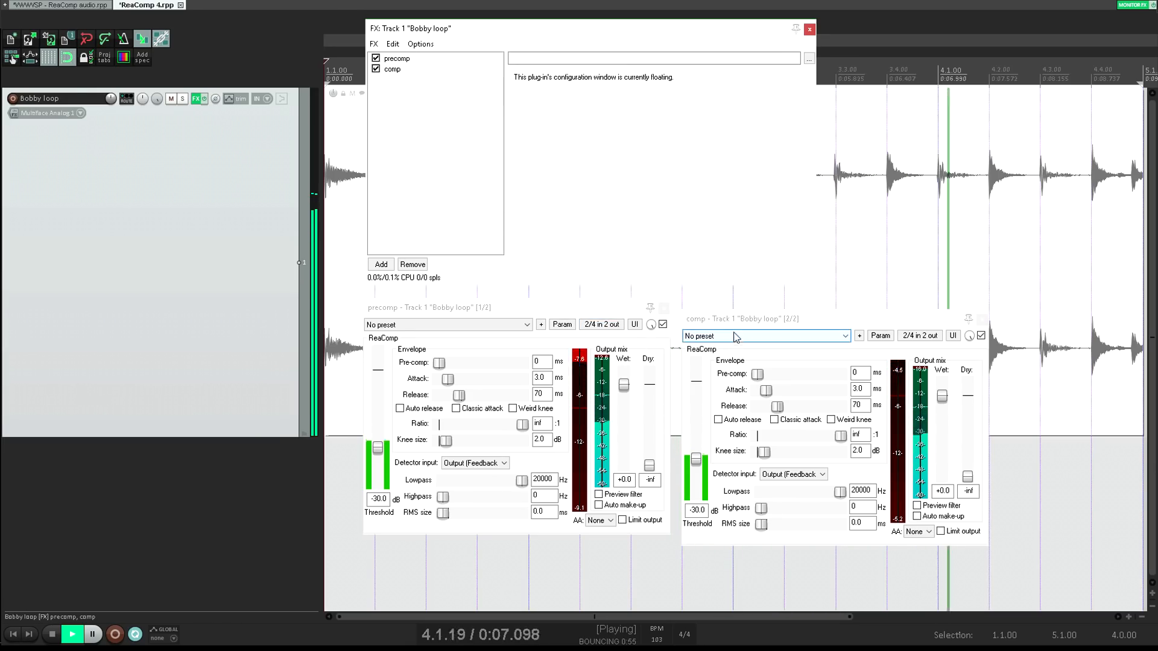
Align the comp window beside the precomp window and set the comp instance's detector input to Main Input L+R
left_click_drag(727, 318, 723, 313)
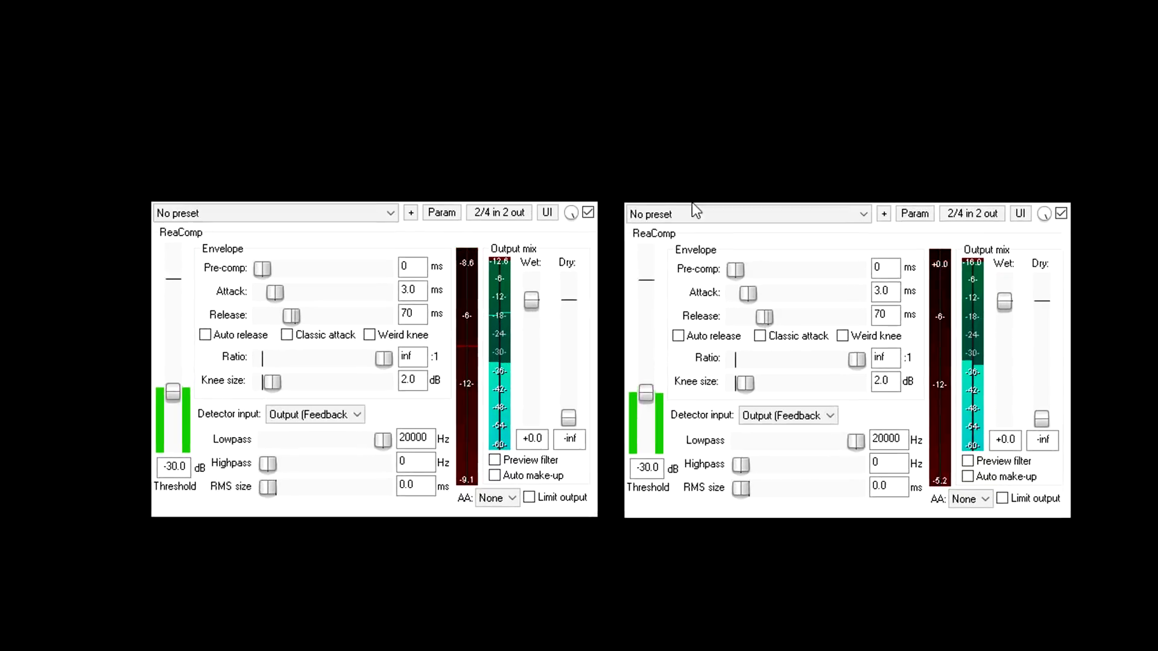
left_click(821, 392)
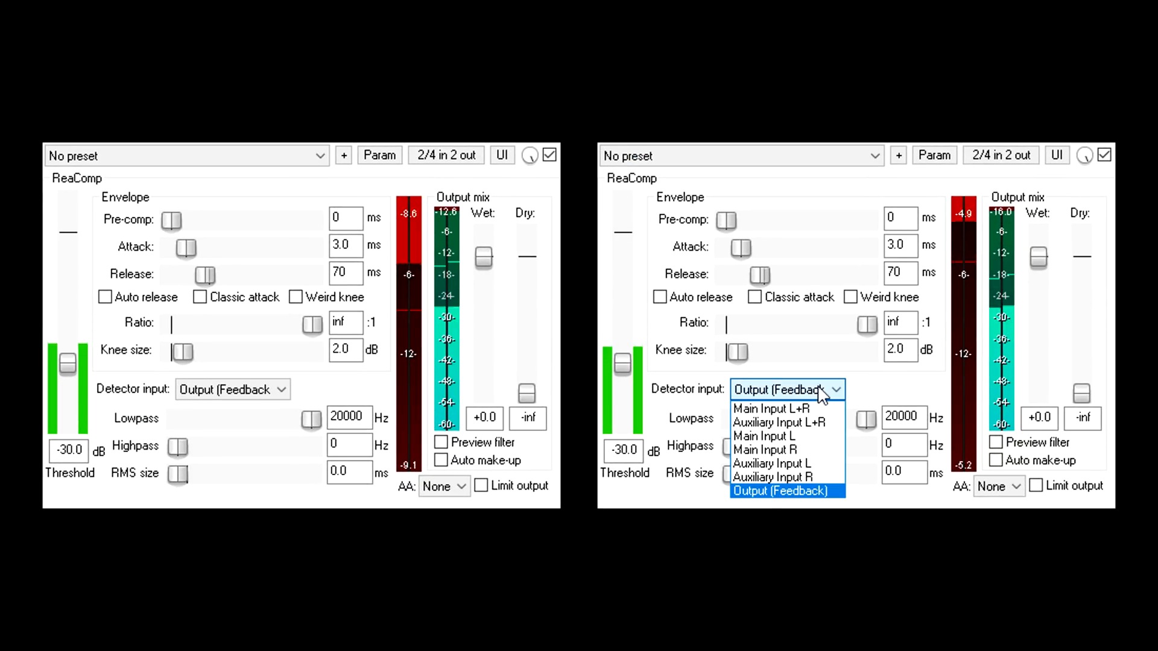
left_click(802, 410)
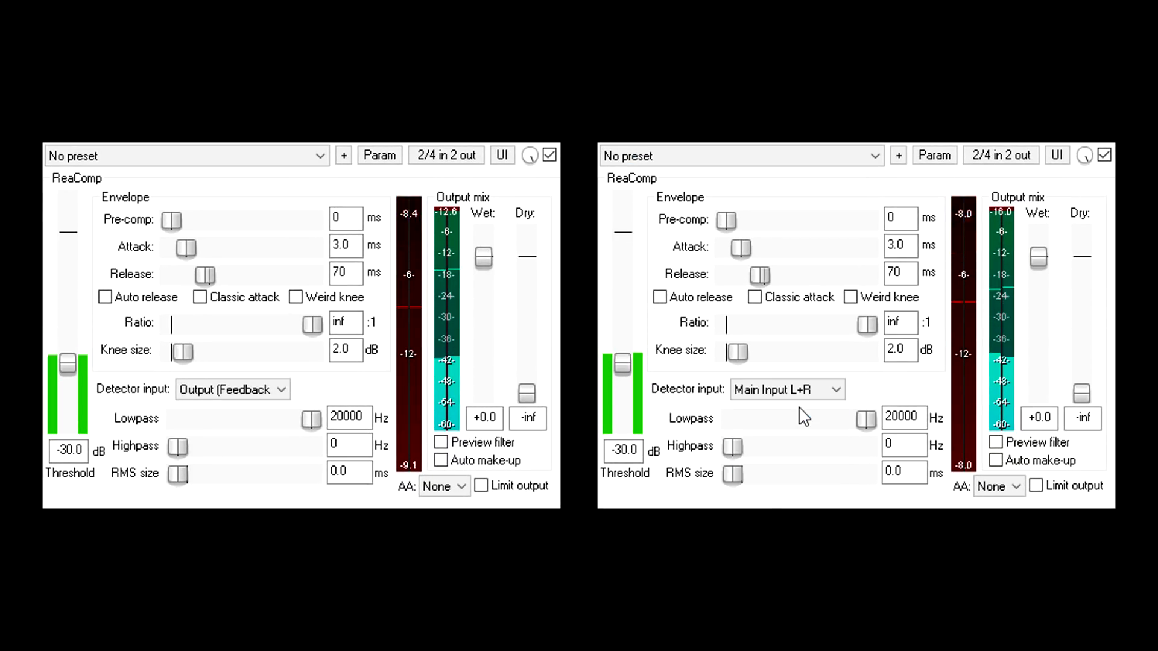
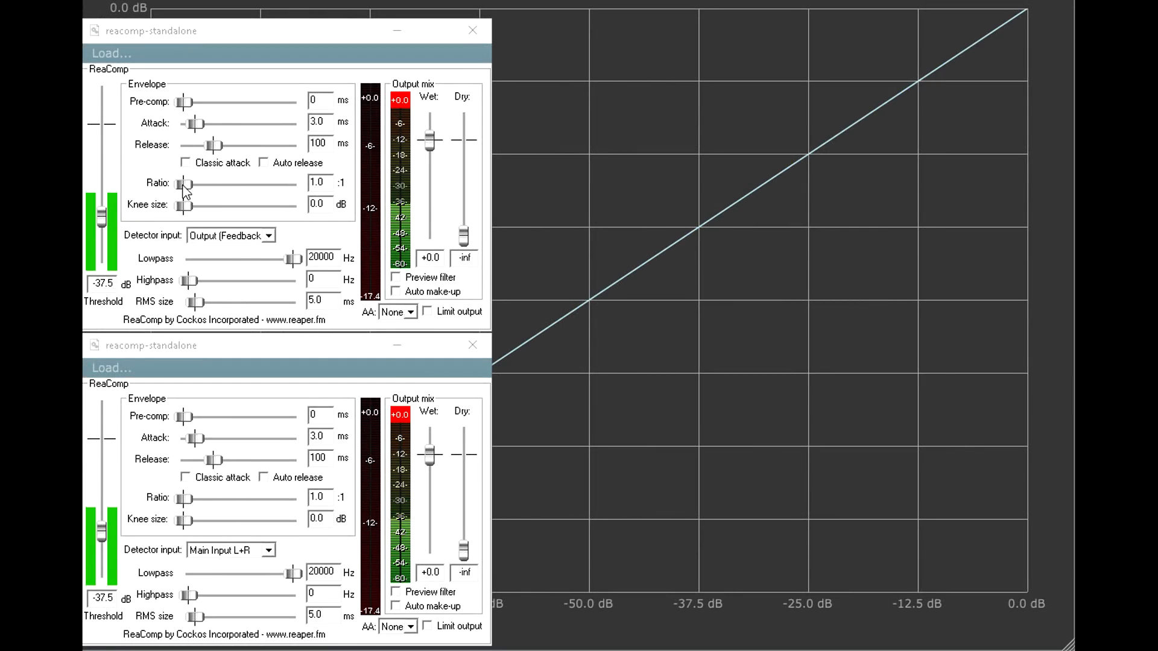
Raise the ratio to inf in both standalone ReaComp instances, and set the Main Input L+R instance's ratio to 2:1
left_click_drag(184, 188, 326, 199)
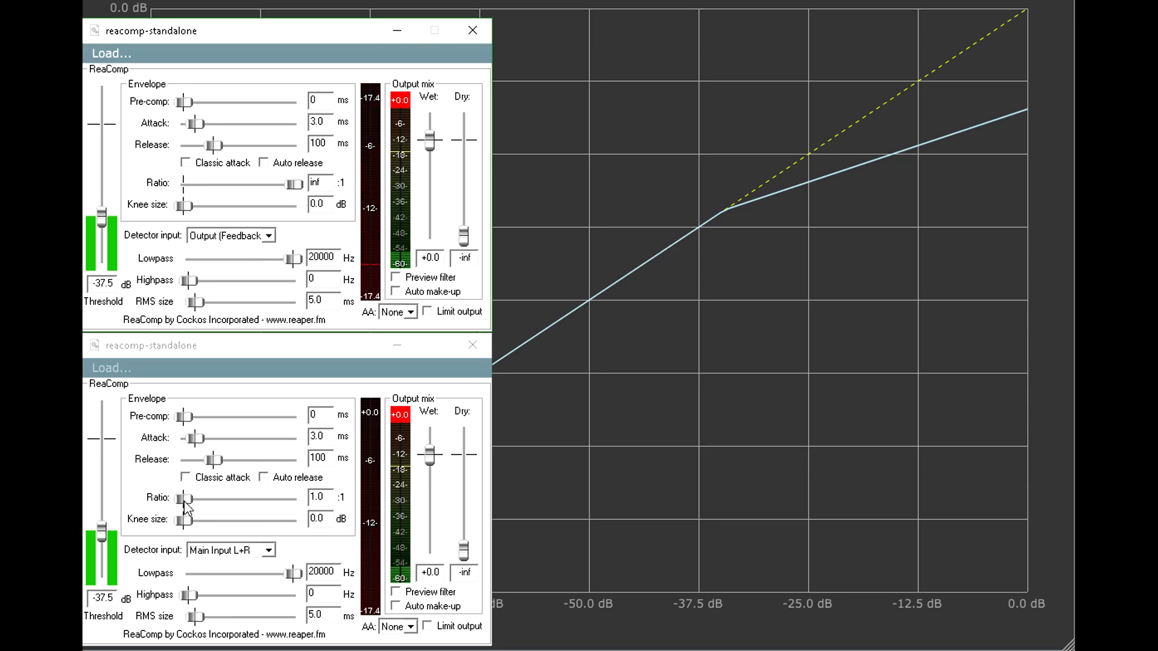
left_click_drag(185, 499, 300, 510)
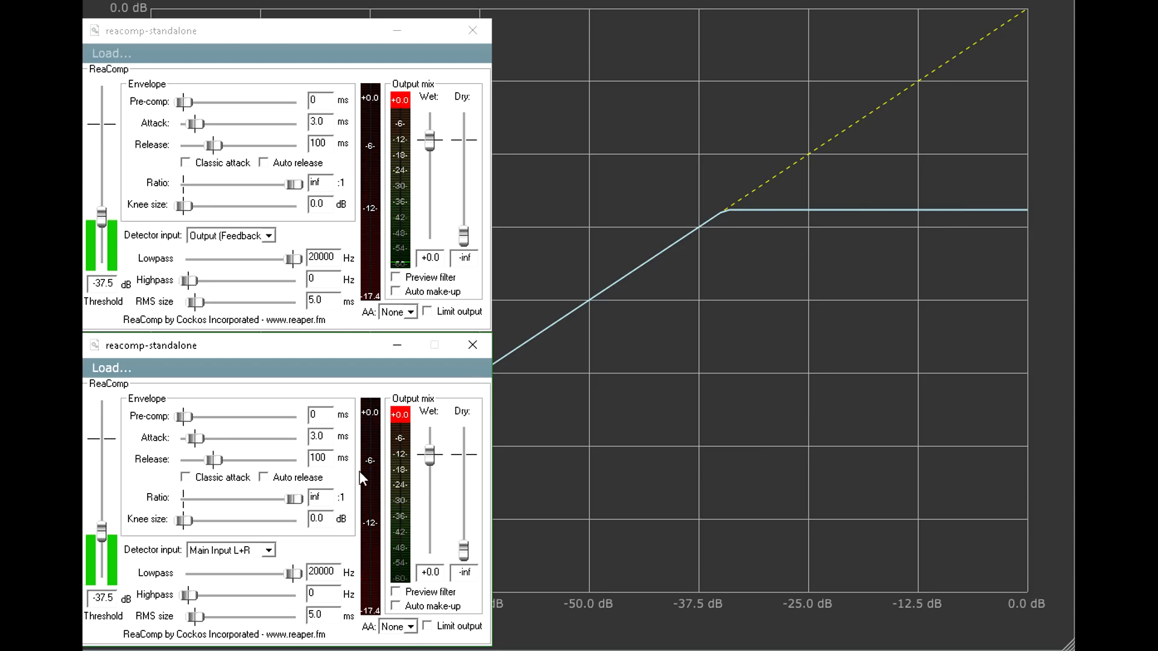
double_click(325, 498)
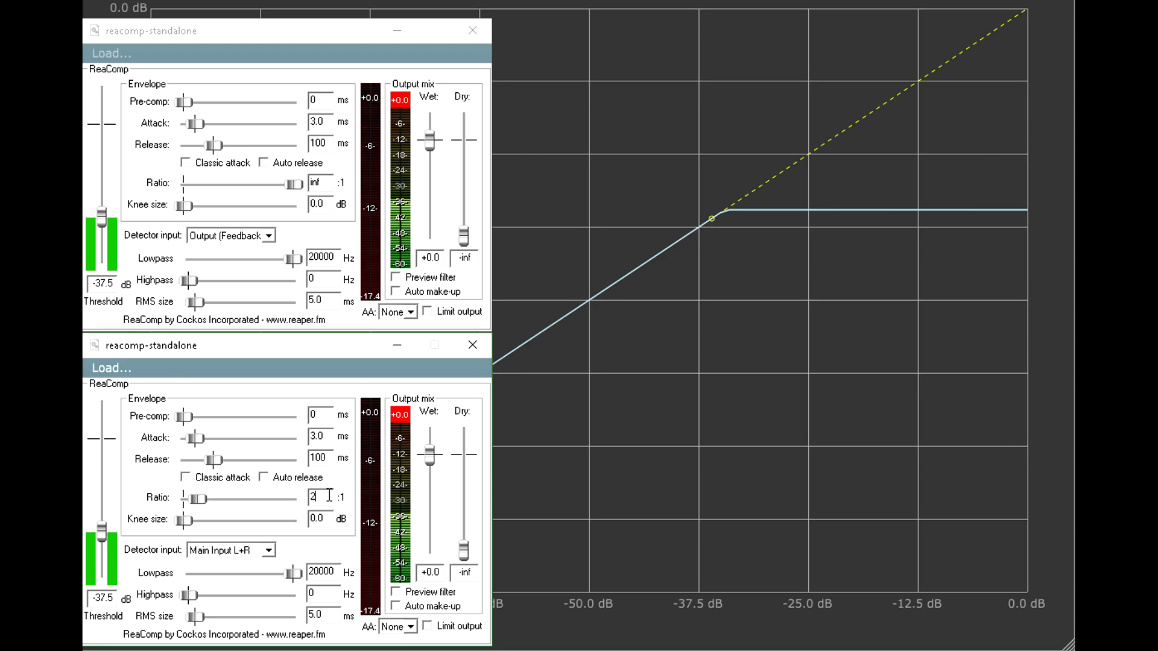
key("Return")
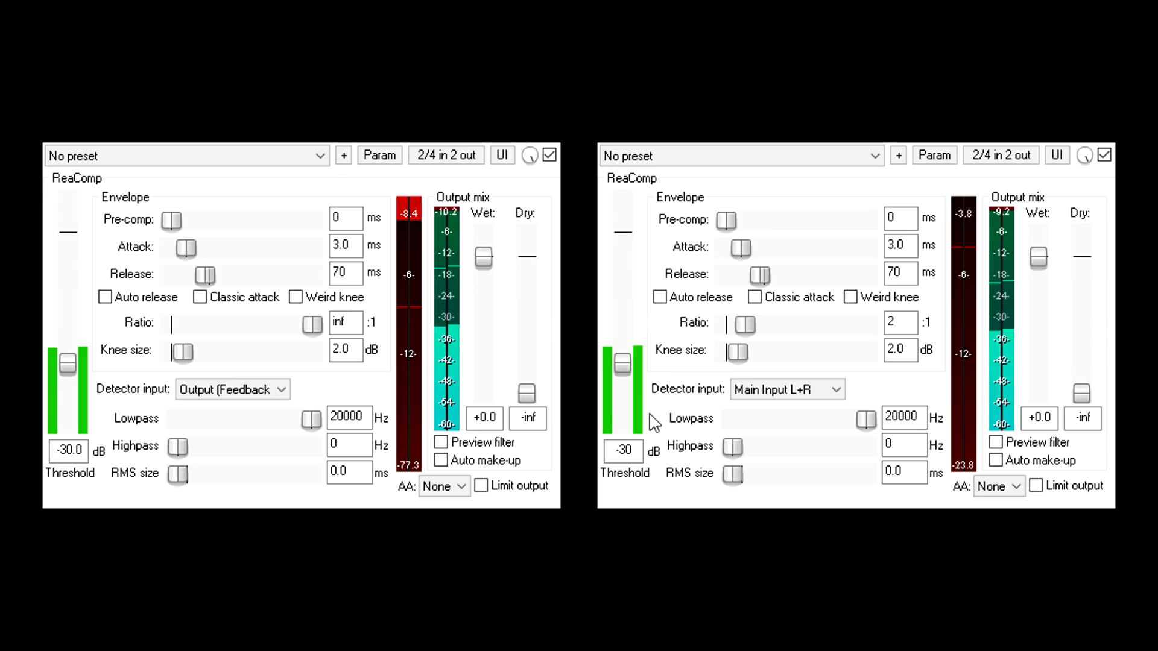
Set the threshold to -30.6 dB and the knee size to 2.1 dB across the precomp and comp ReaComp instances
mouse_move(624, 367)
left_mouse_down()
mouse_move(623, 347)
mouse_move(624, 364)
left_mouse_up()
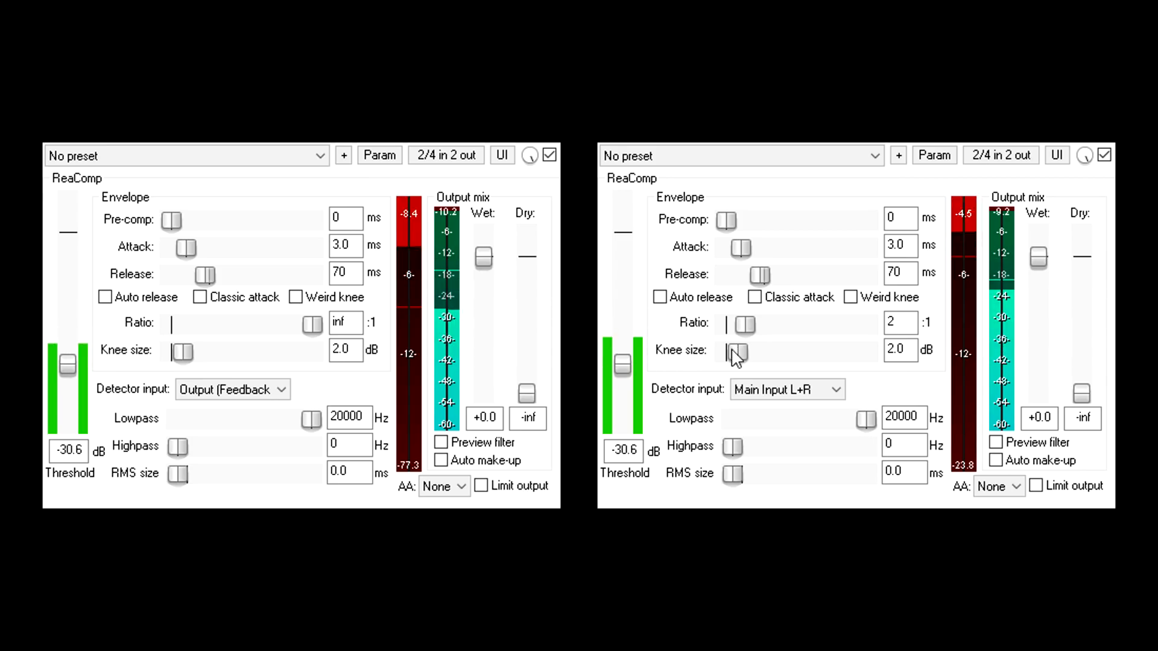
mouse_move(737, 351)
left_mouse_down()
mouse_move(751, 352)
mouse_move(737, 352)
left_mouse_up()
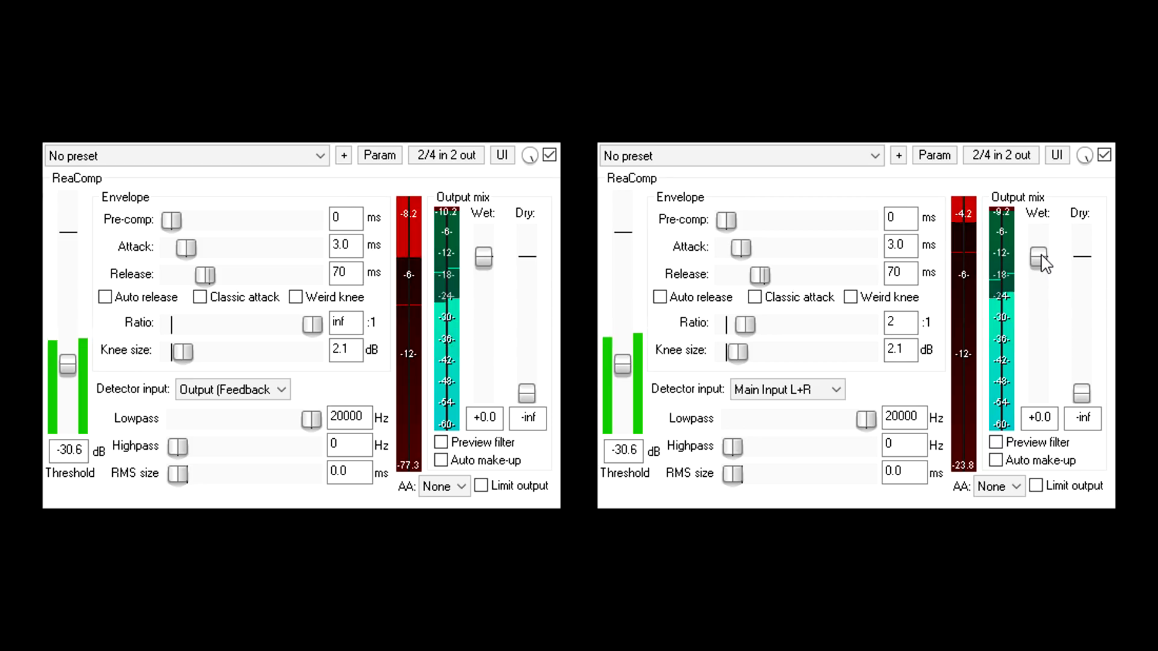
Raise the comp instance's wet output level to +5.8 dB
left_click_drag(1038, 256, 1038, 242)
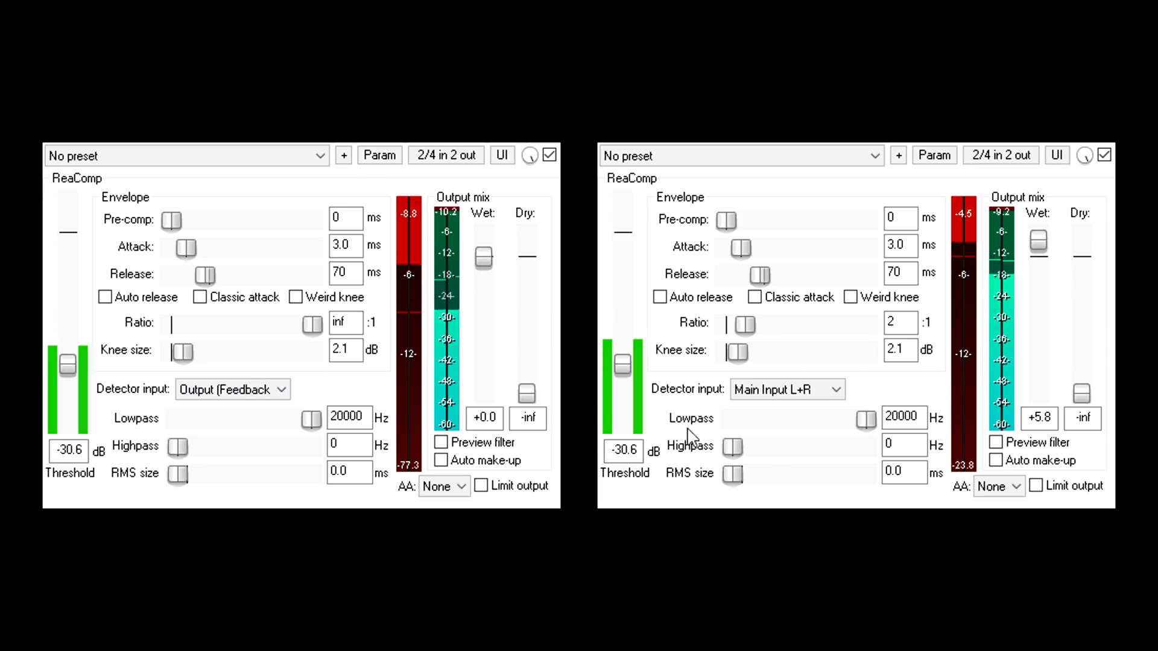
mouse_move(733, 453)
left_mouse_down()
mouse_move(774, 455)
mouse_move(729, 457)
left_mouse_up()
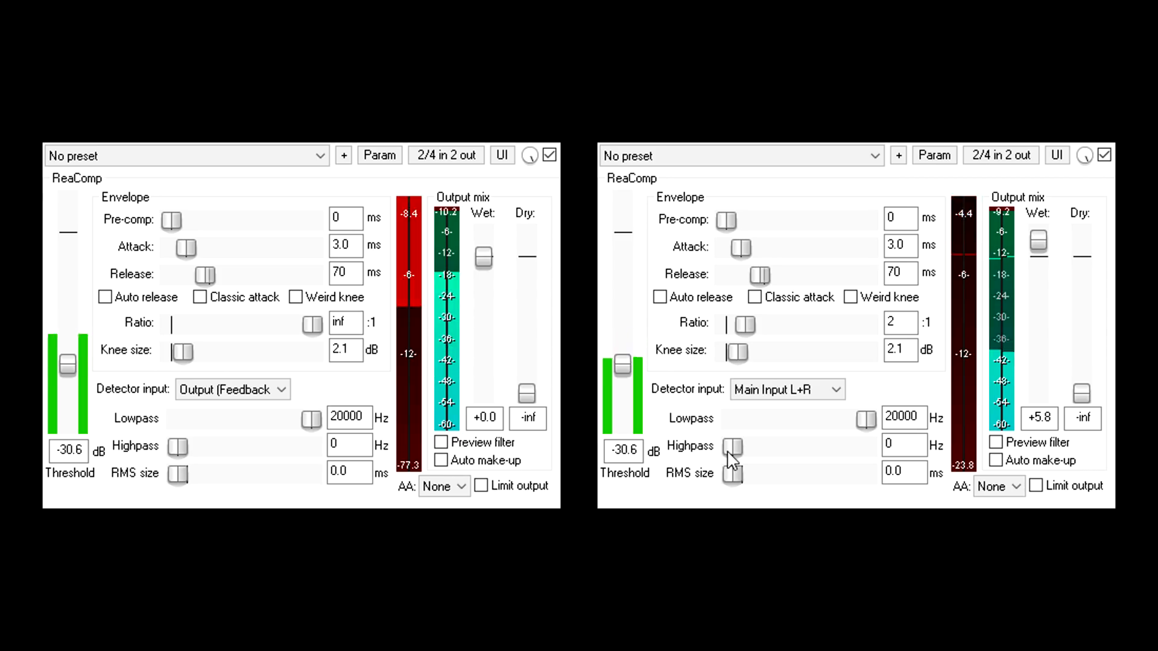